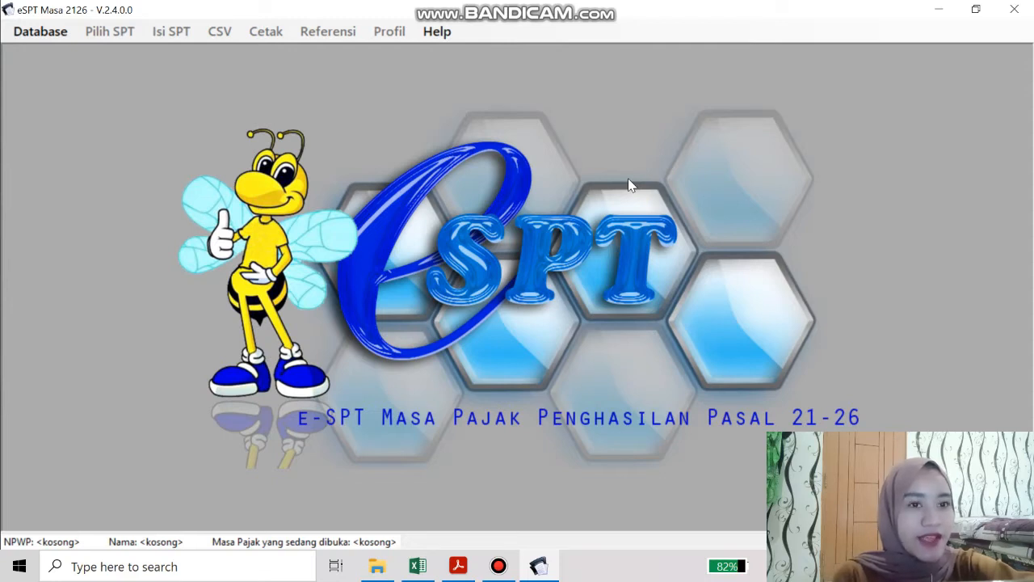
# Scroll the assignment PDF to Kasus 2 and highlight 'E-SPT Masa PPh 21 Januari 2020'
pyautogui.click(458, 565)
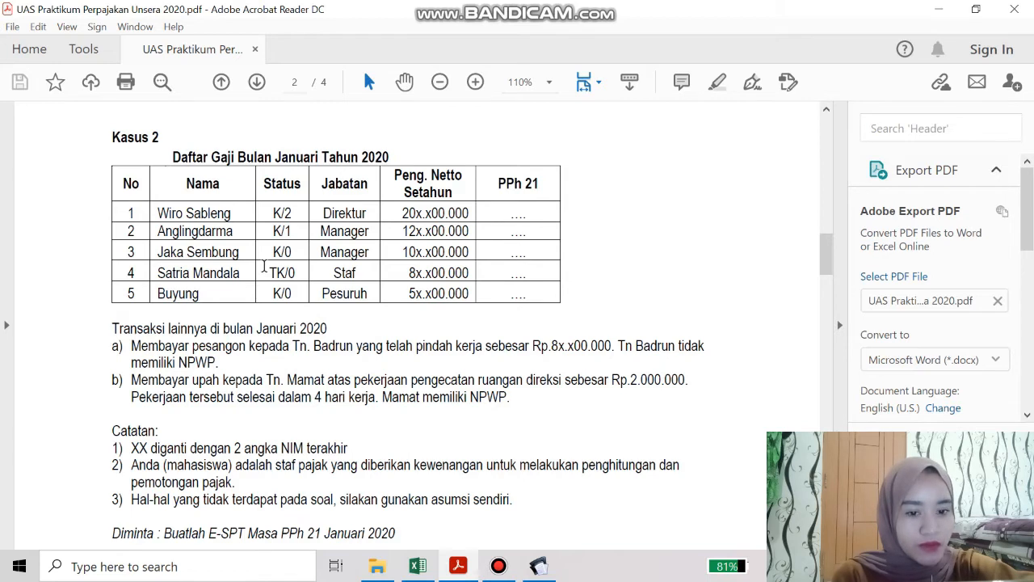
pyautogui.scroll(-1, 264, 266)
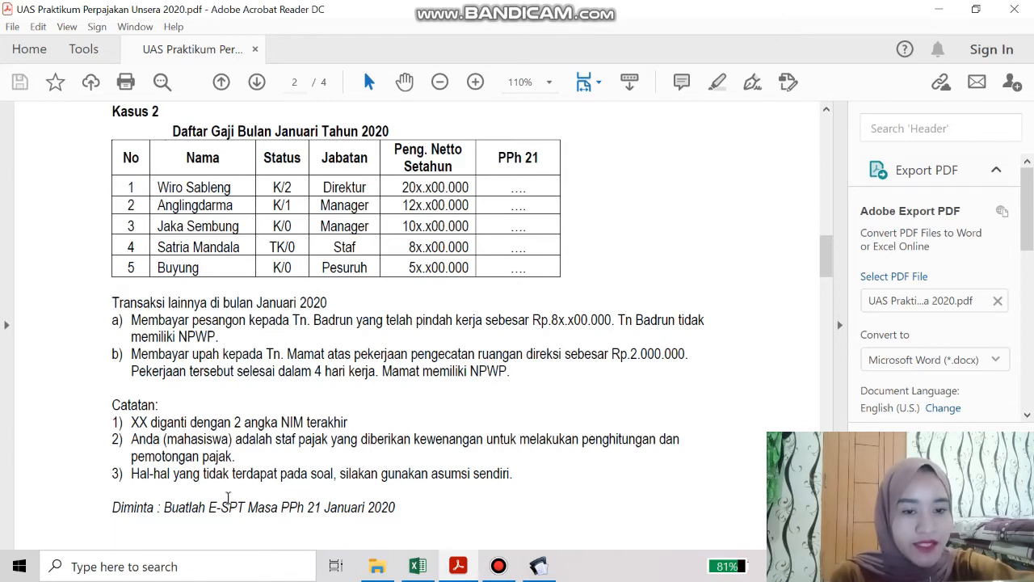
pyautogui.moveTo(212, 507); pyautogui.dragTo(395, 507)
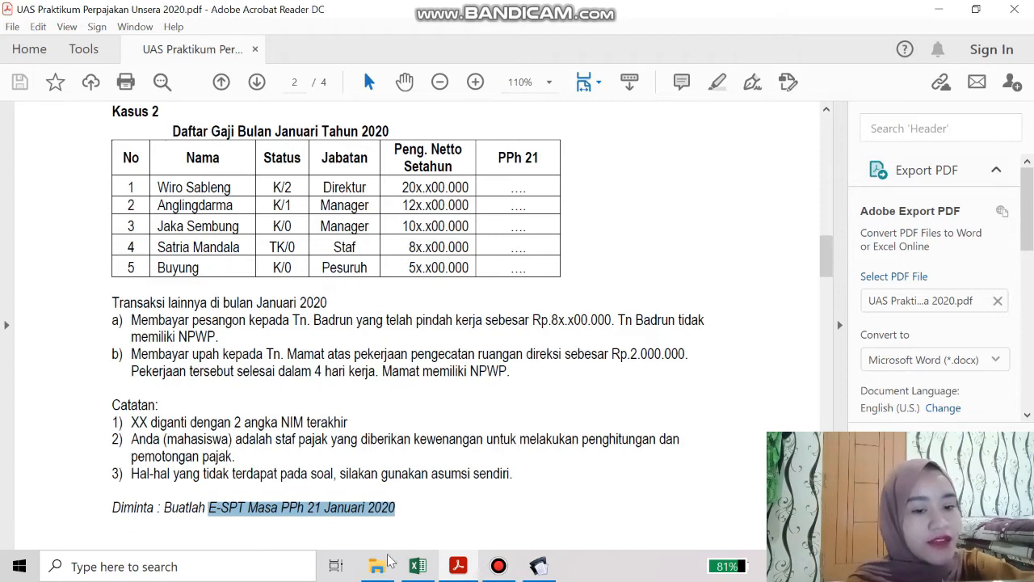
# In Excel, check the third employee's marital status (C7) and 105.600.000 net income (E7), then return to eSPT
pyautogui.click(417, 565)
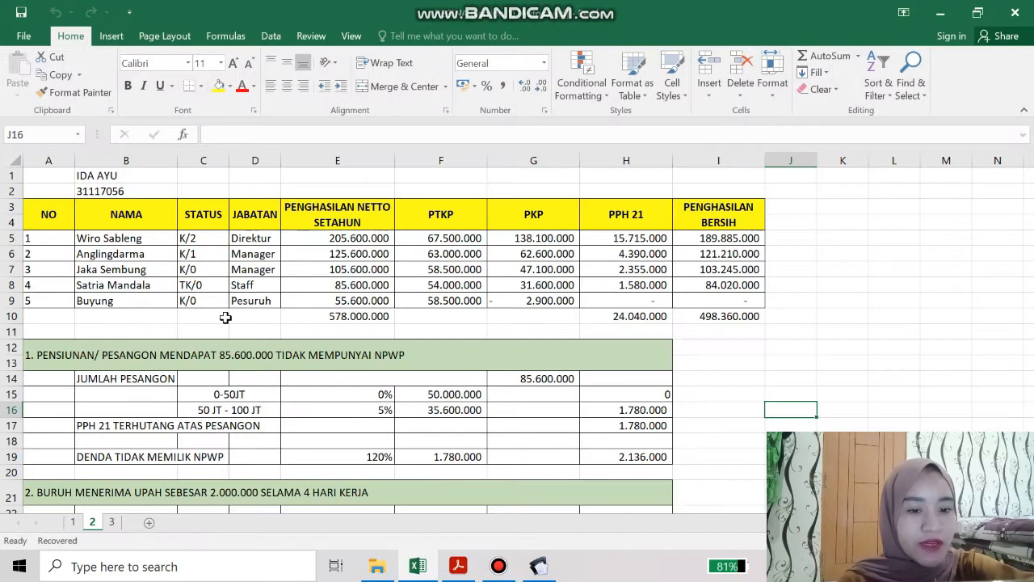
pyautogui.click(186, 268)
pyautogui.click(376, 268)
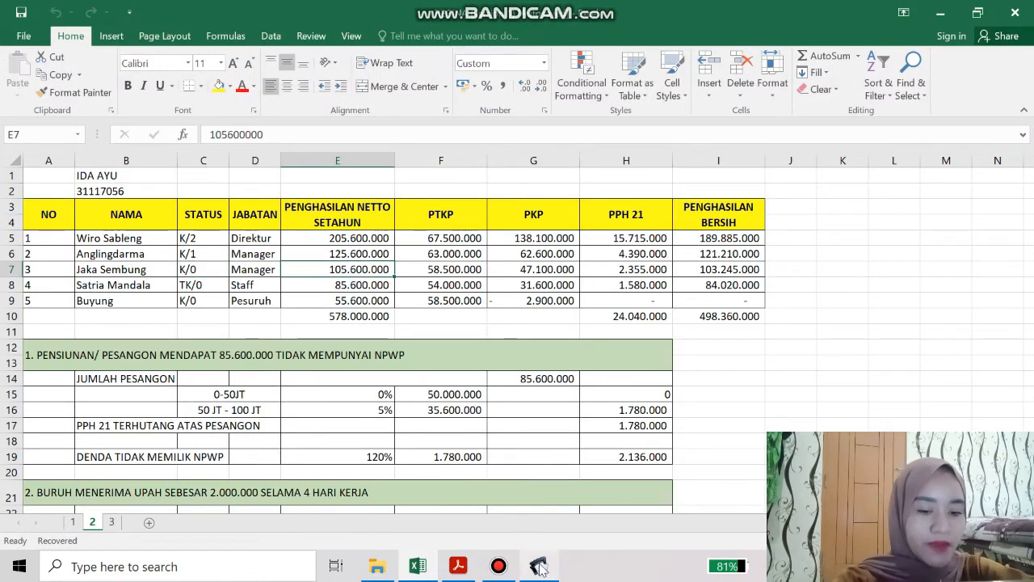
pyautogui.moveTo(555, 572)
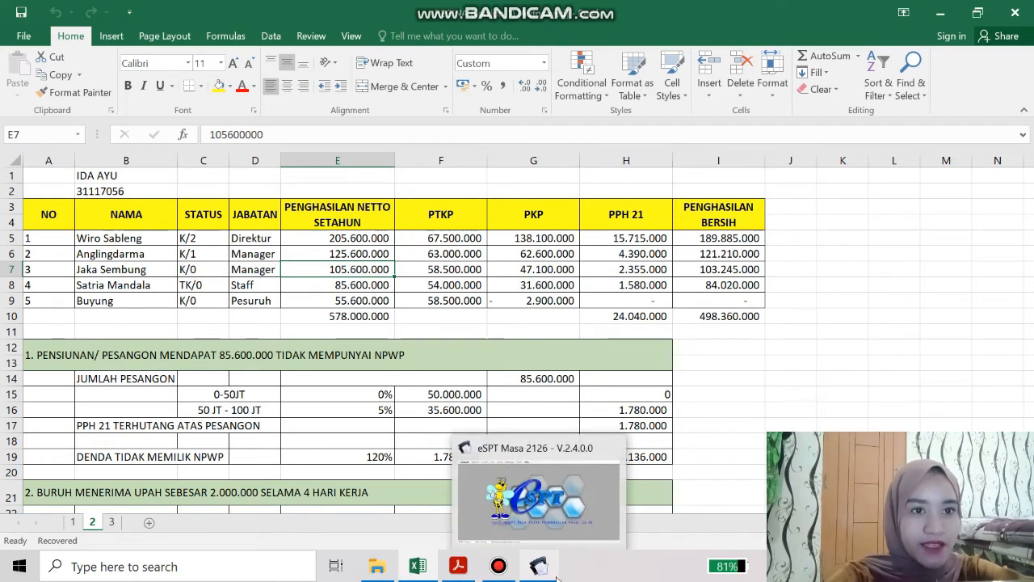
pyautogui.click(556, 576)
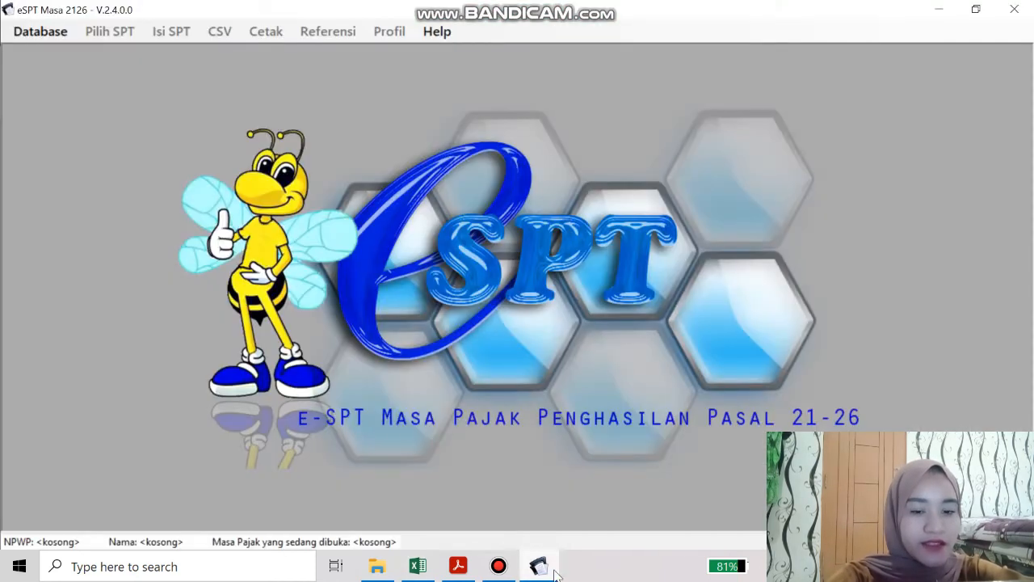
# Select the student's own database file and log in with its password, loading PT. Pandawa Corp
pyautogui.click(52, 39)
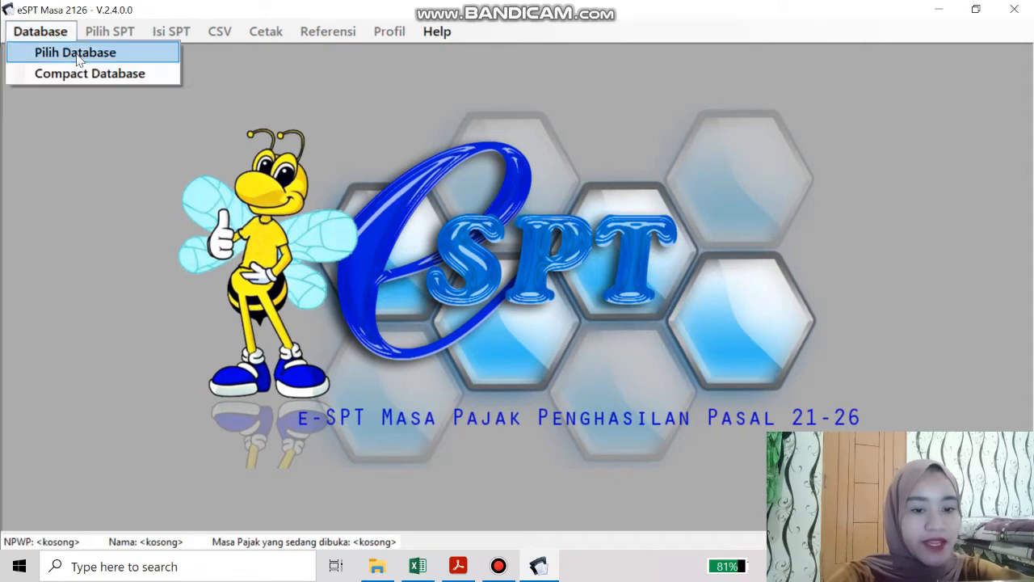
pyautogui.click(77, 53)
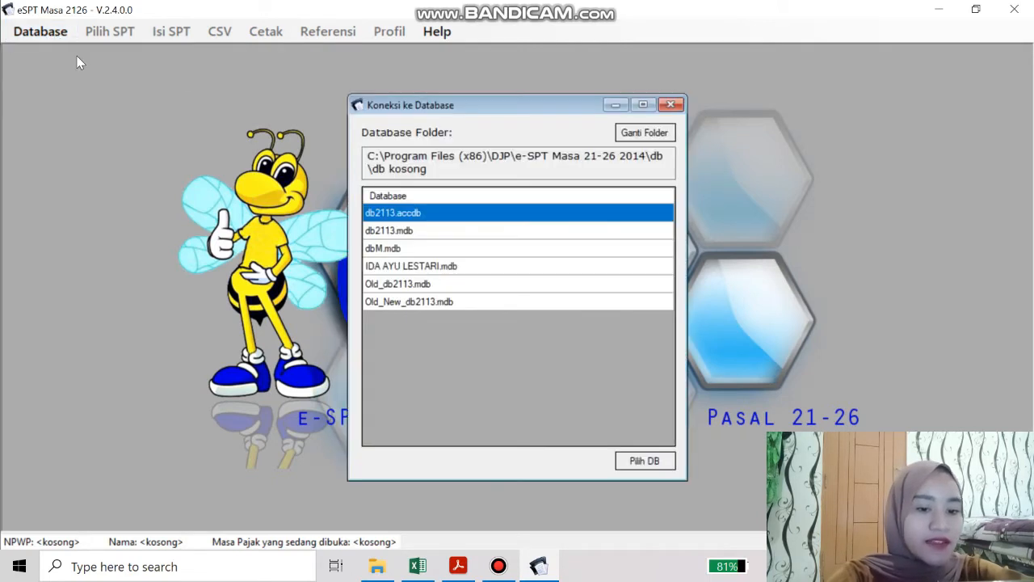
pyautogui.doubleClick(411, 267)
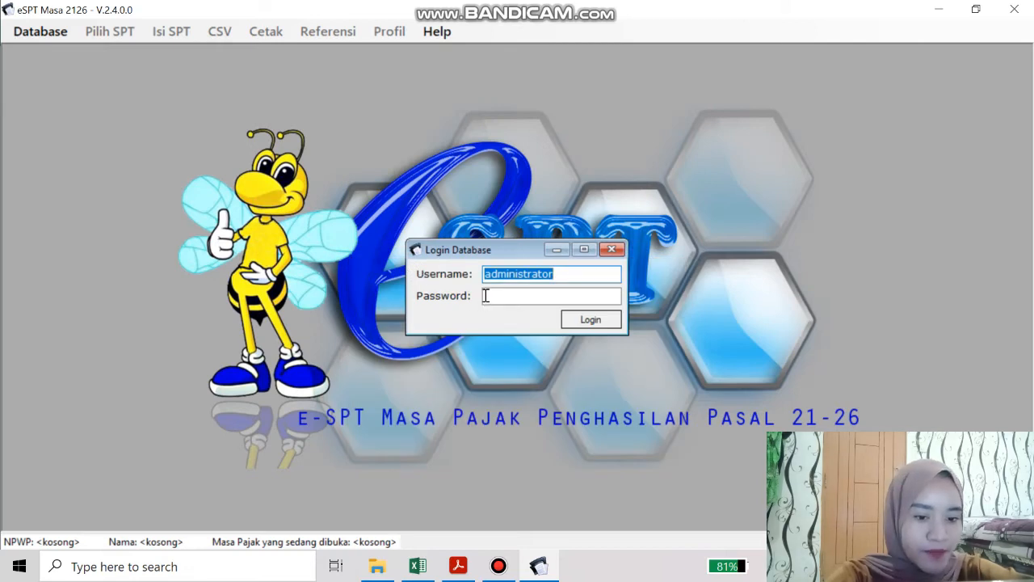
pyautogui.click(486, 296)
pyautogui.write('123')
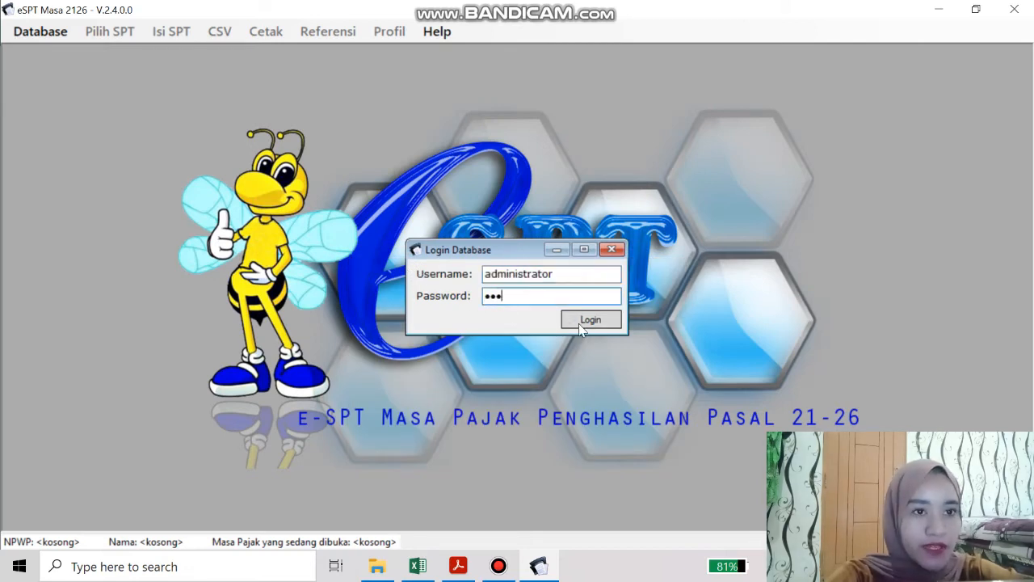
pyautogui.click(581, 323)
pyautogui.click(576, 339)
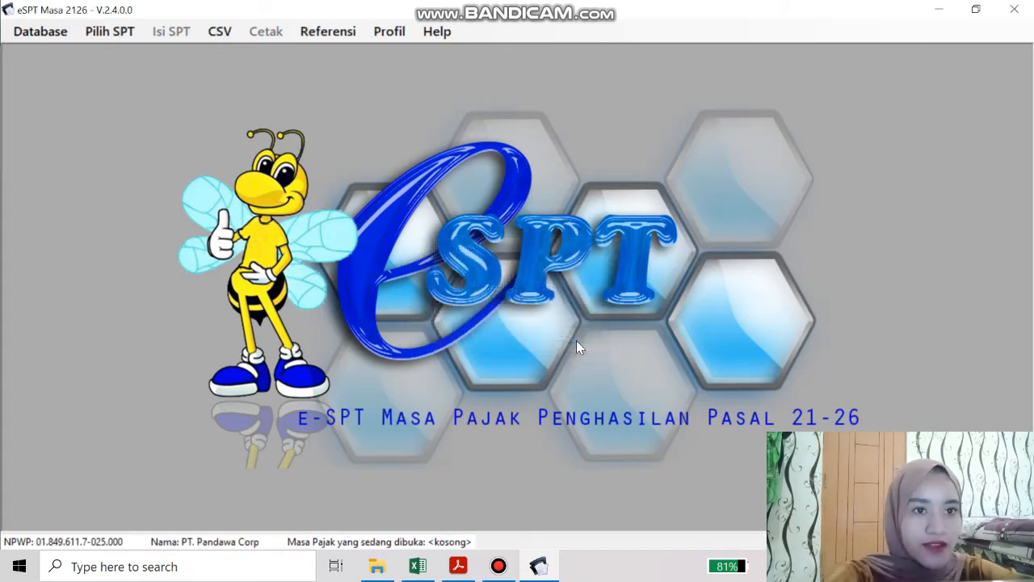
# Review the PT. Pandawa Corp taxpayer profile, including its address, and save it
pyautogui.click(389, 31)
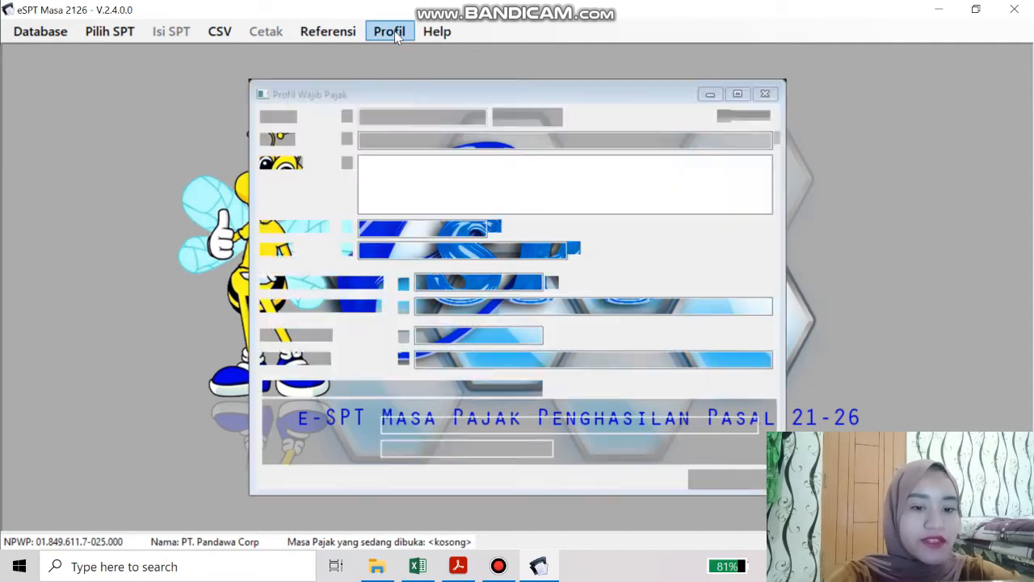
pyautogui.click(418, 192)
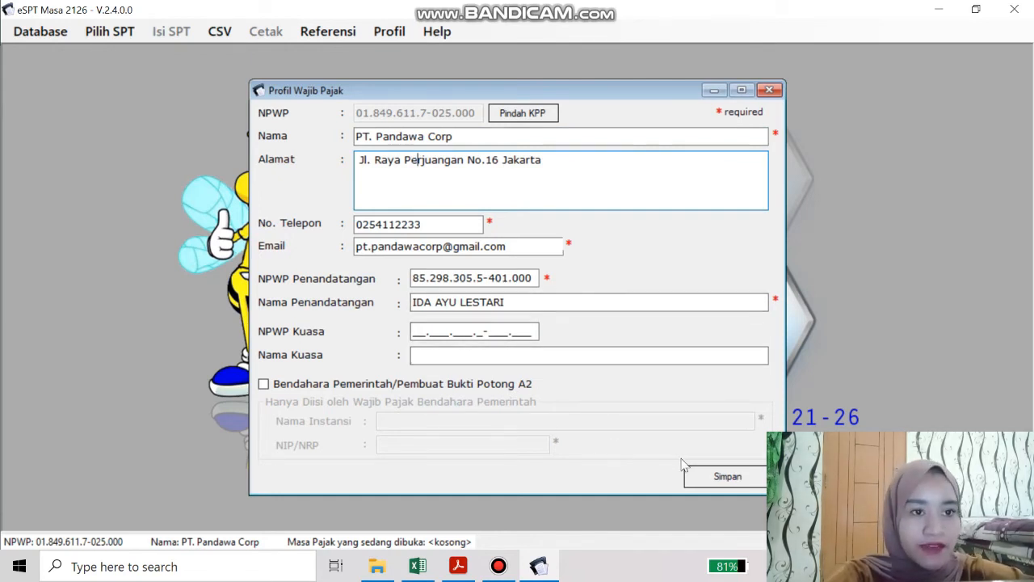
pyautogui.click(727, 476)
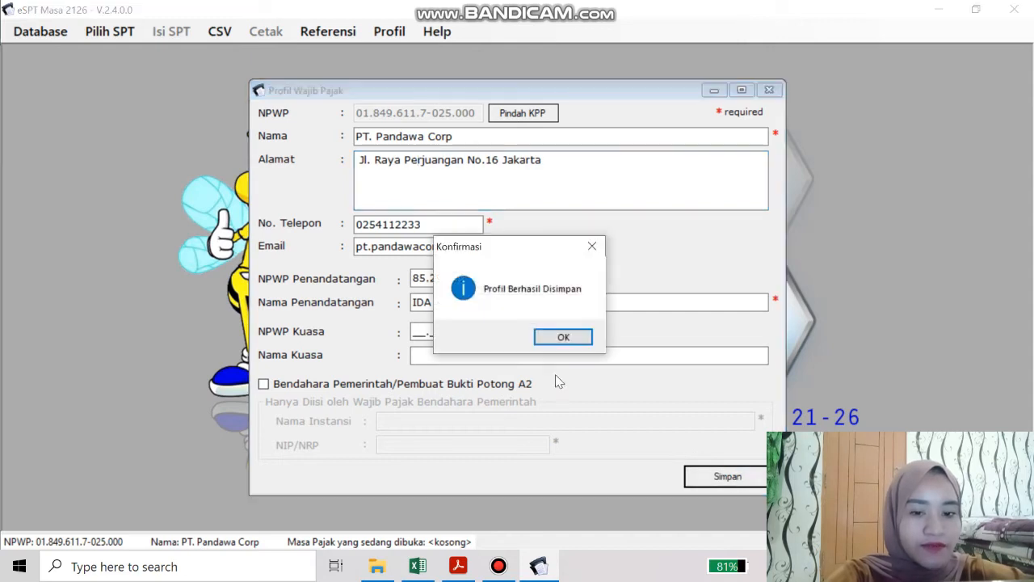
pyautogui.click(552, 341)
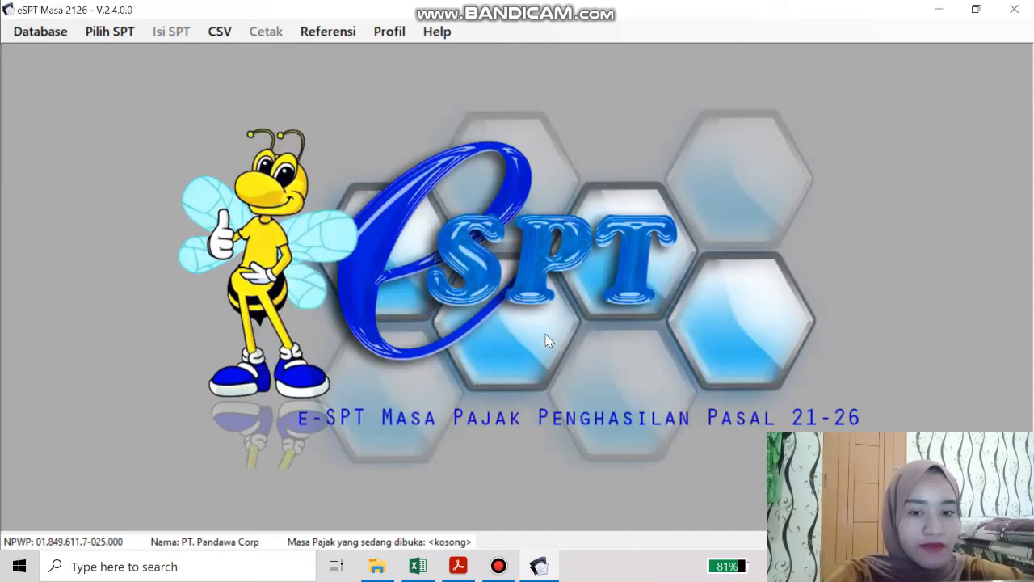
# Start a new SPT and recheck the required tax period in the assignment PDF
pyautogui.click(103, 36)
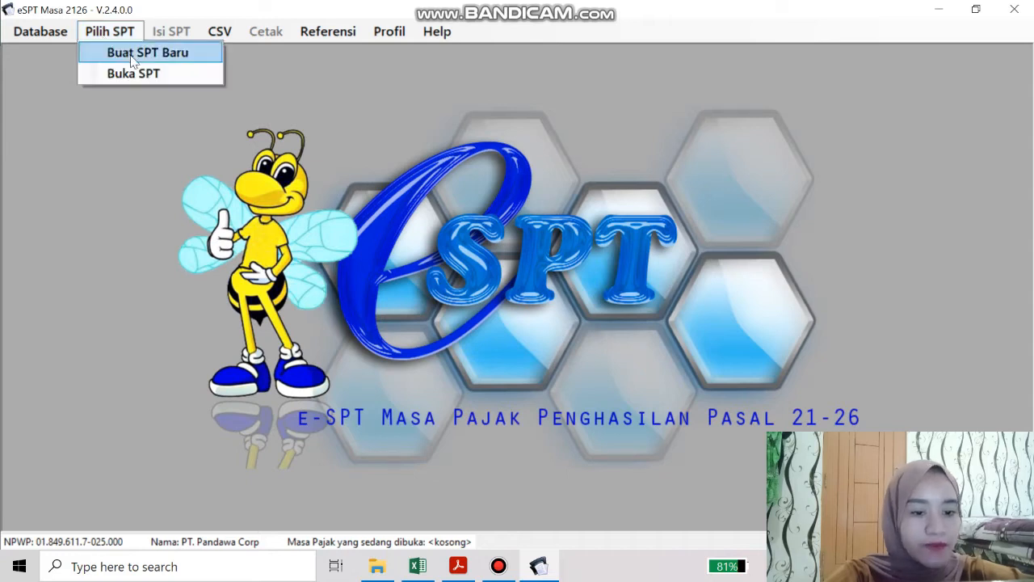
pyautogui.click(129, 53)
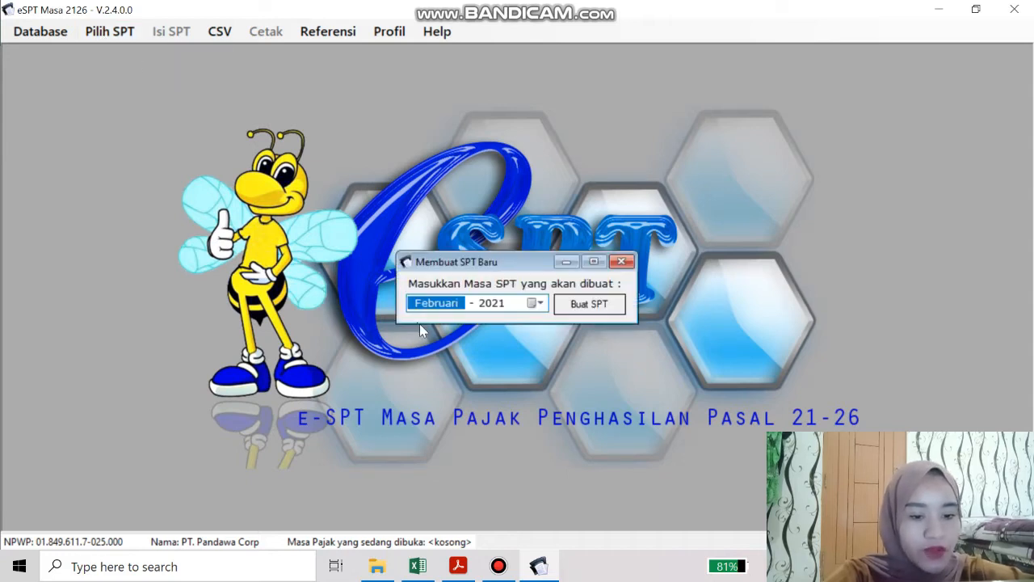
pyautogui.click(458, 565)
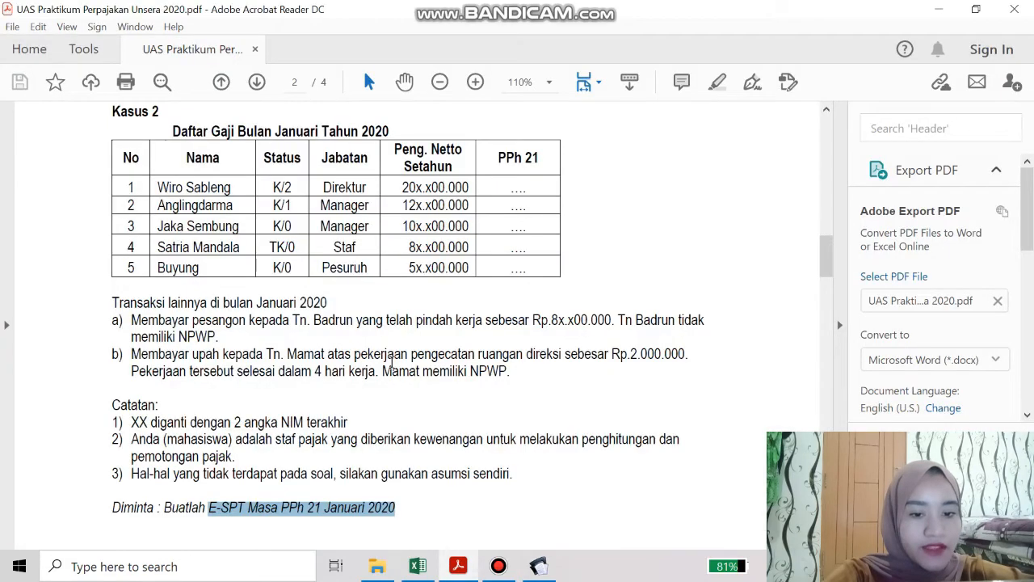
pyautogui.scroll(1, 391, 359)
pyautogui.click(342, 165)
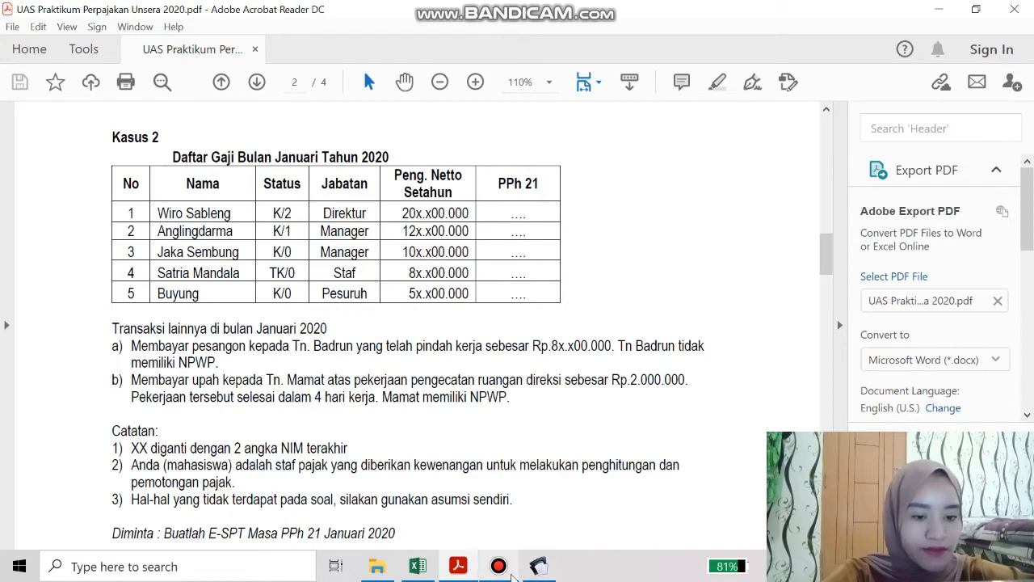
pyautogui.click(537, 566)
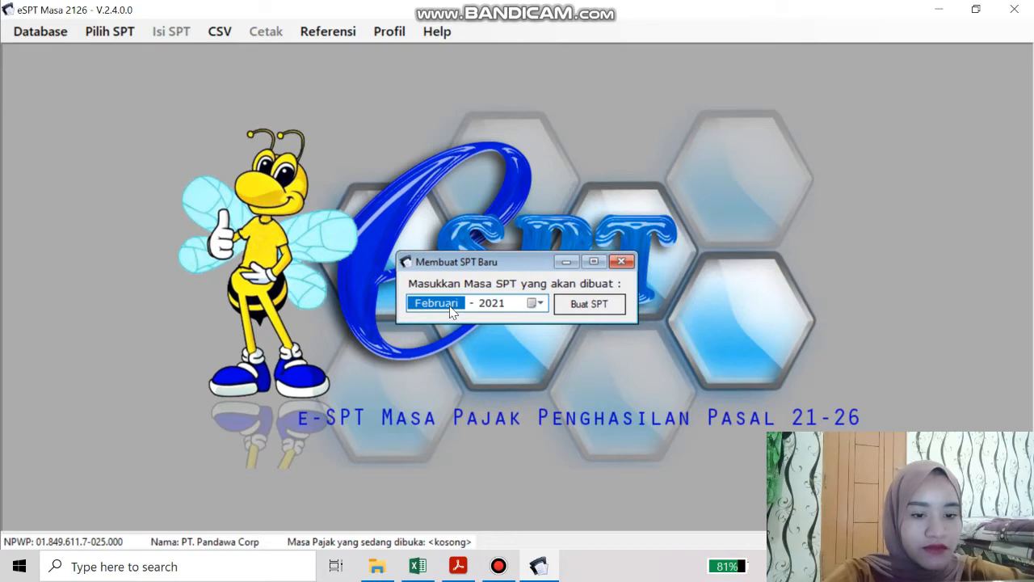
pyautogui.press('XF86MonBrightnessUp')
pyautogui.press('XF86MonBrightnessUp')
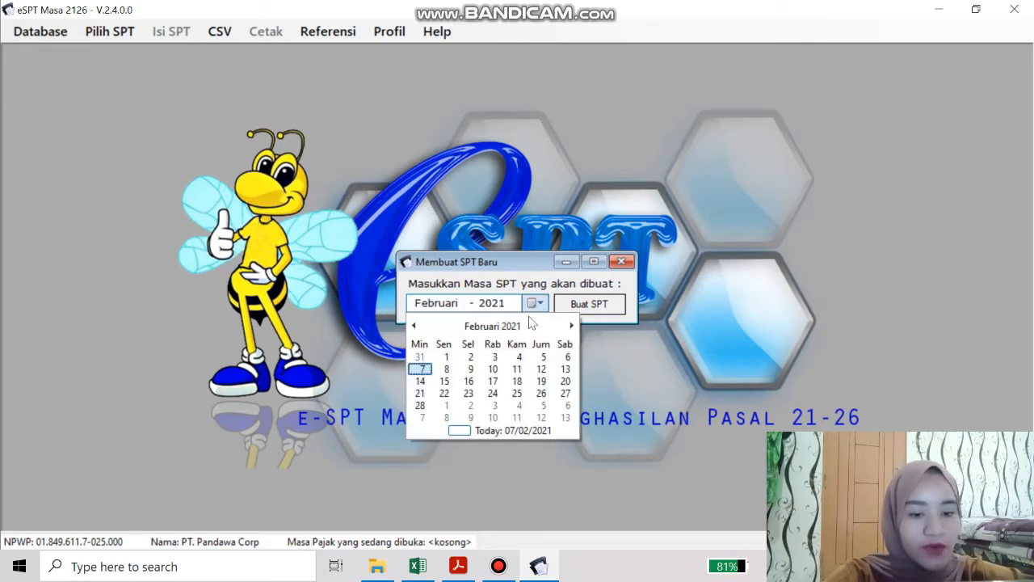
# Set the SPT period to Januari 2020 and create it
pyautogui.click(534, 303)
pyautogui.click(415, 325)
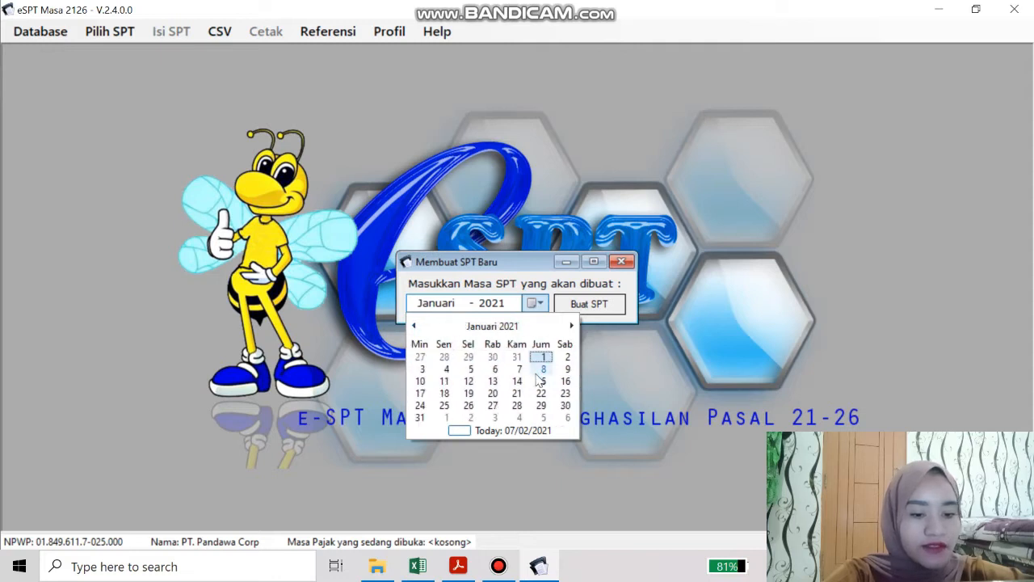
pyautogui.click(419, 418)
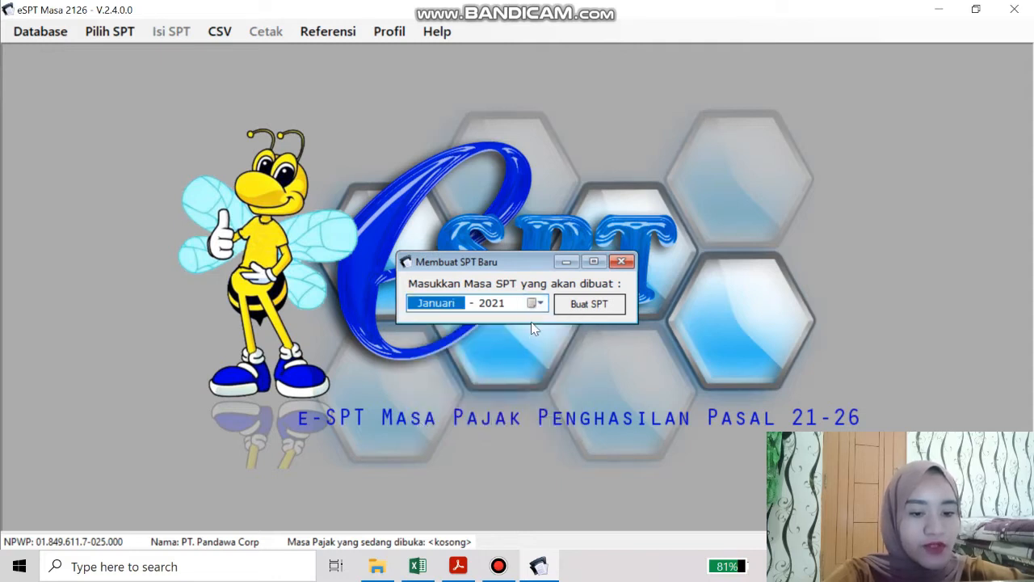
pyautogui.click(498, 306)
pyautogui.write('202')
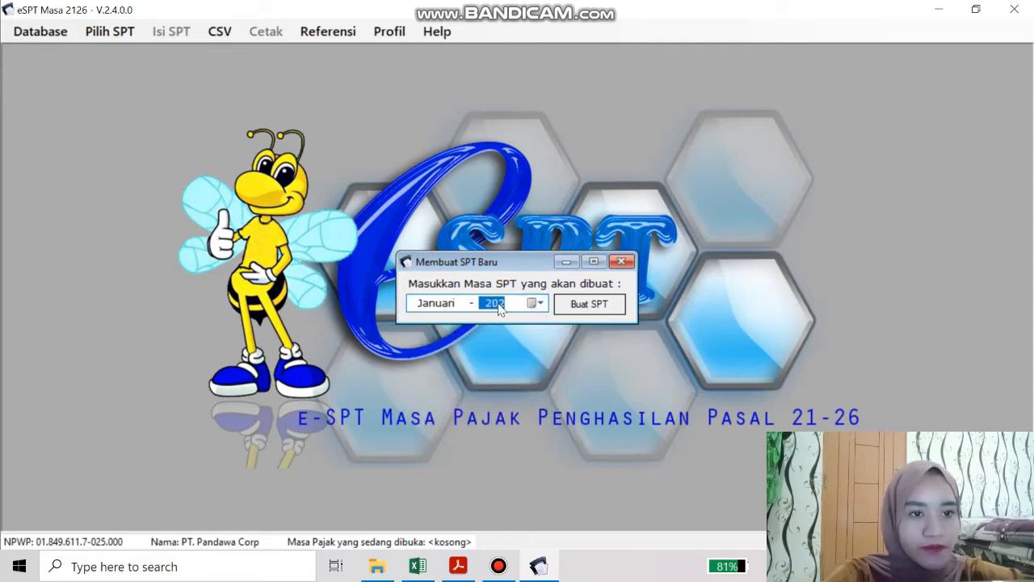
pyautogui.write('0')
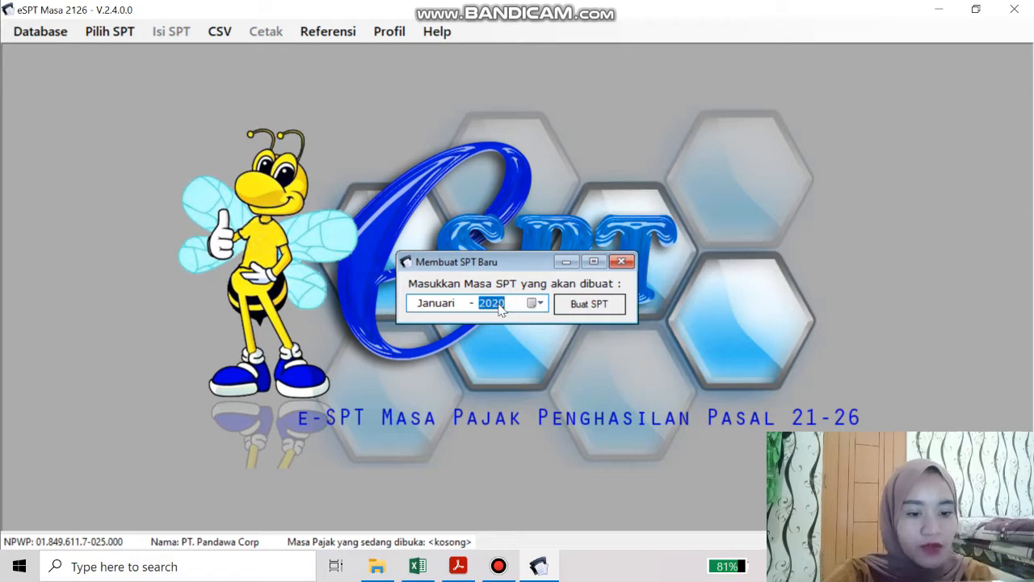
pyautogui.click(586, 306)
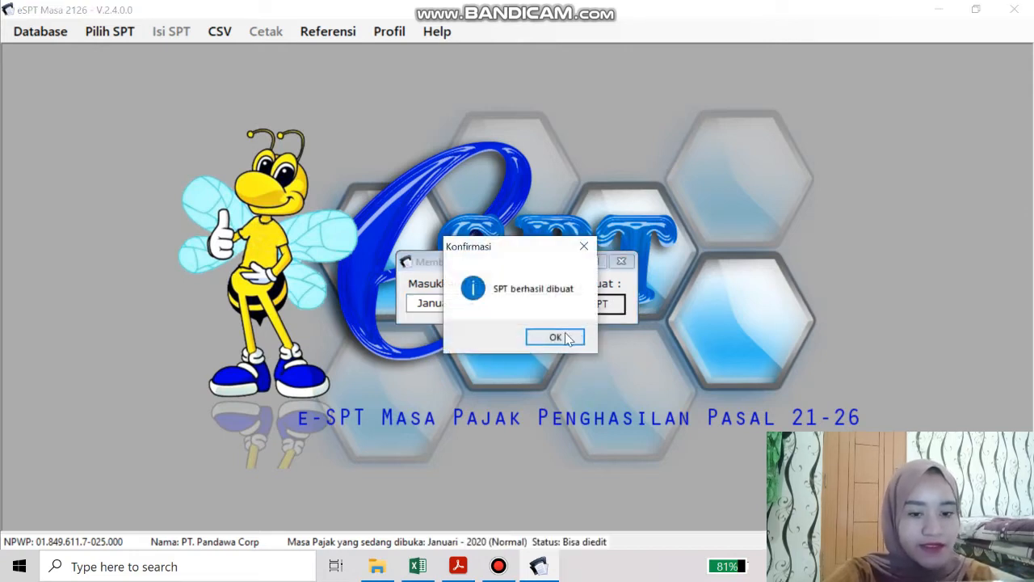
pyautogui.click(555, 336)
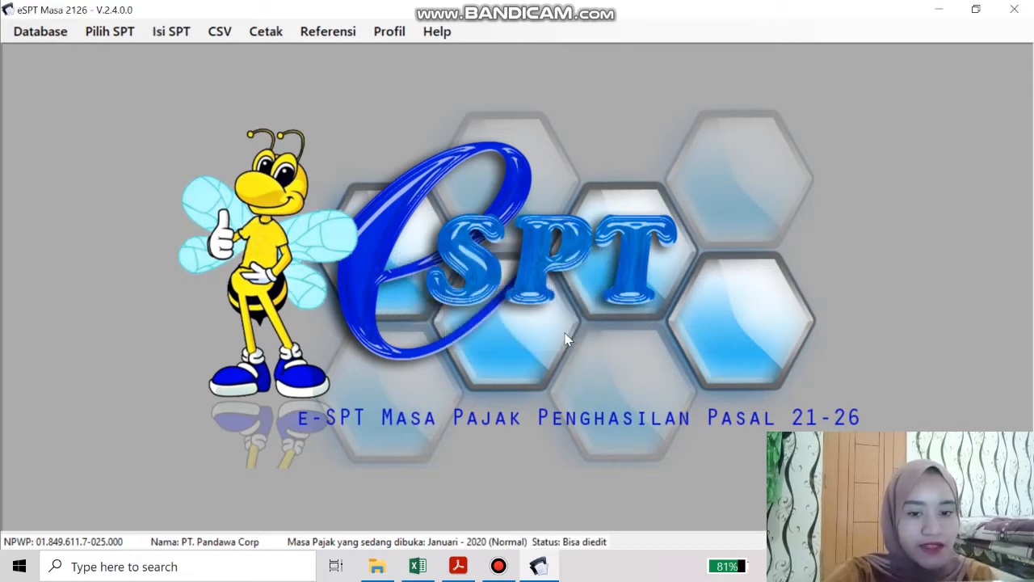
# Open the Daftar Pemotongan list and a blank permanent-employee withholding slip, then bring up the Excel workbook
pyautogui.click(153, 37)
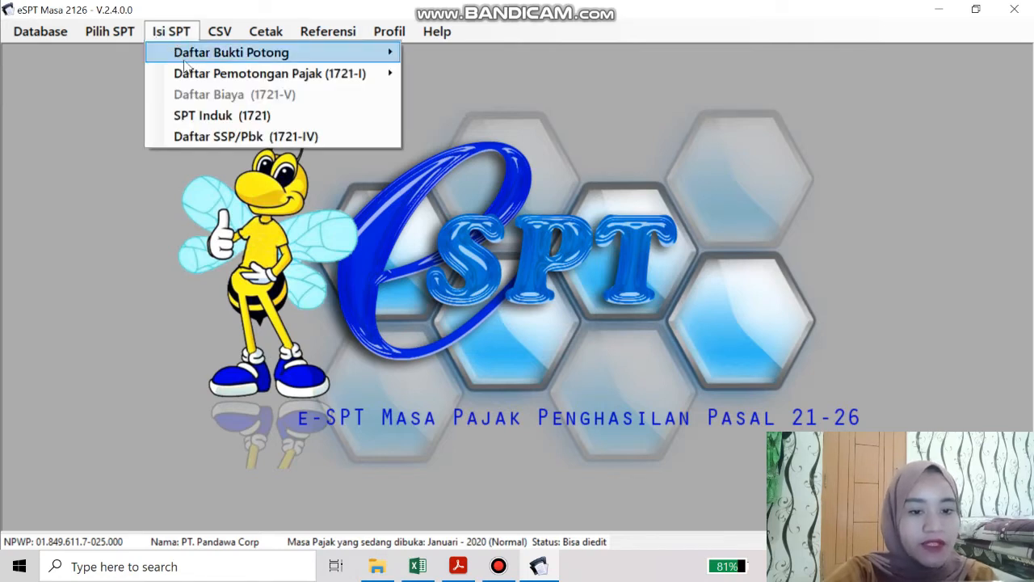
pyautogui.moveTo(207, 79)
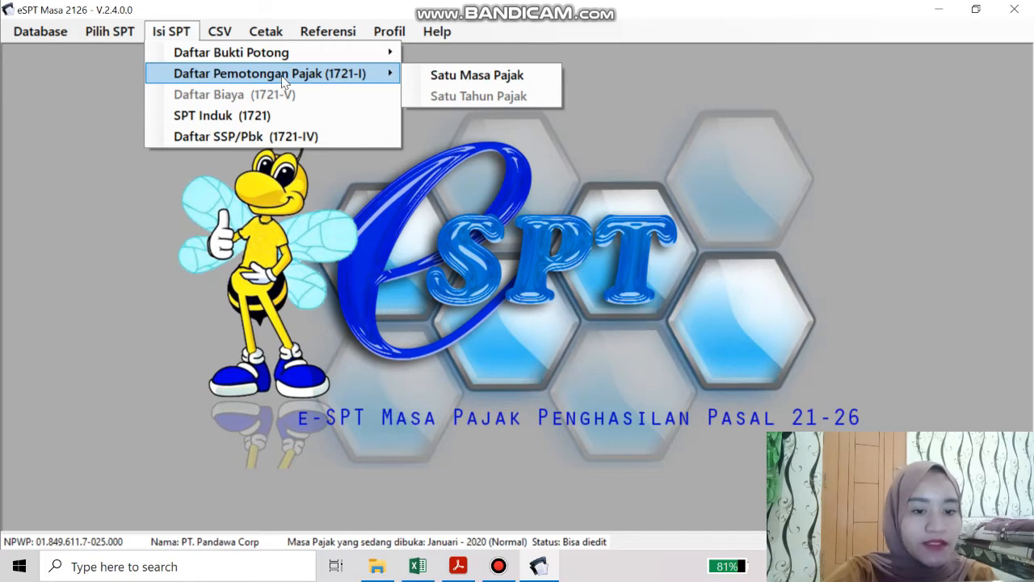
pyautogui.click(431, 77)
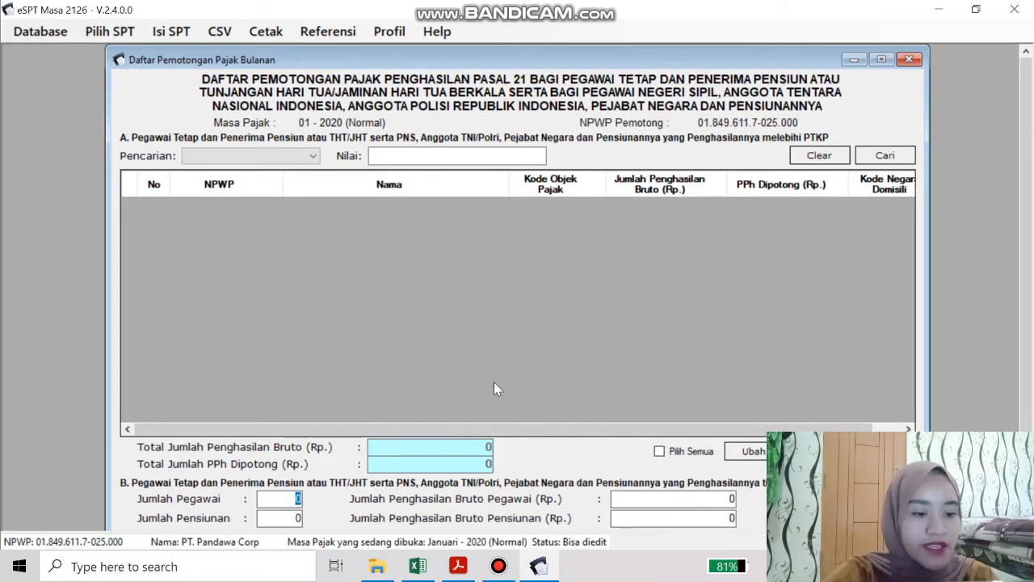
pyautogui.click(885, 451)
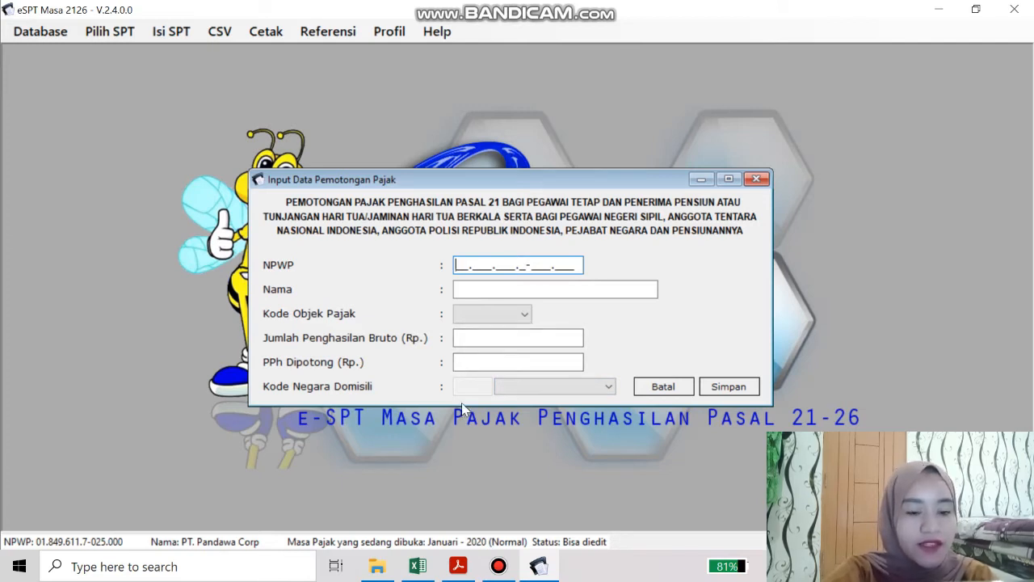
pyautogui.click(417, 566)
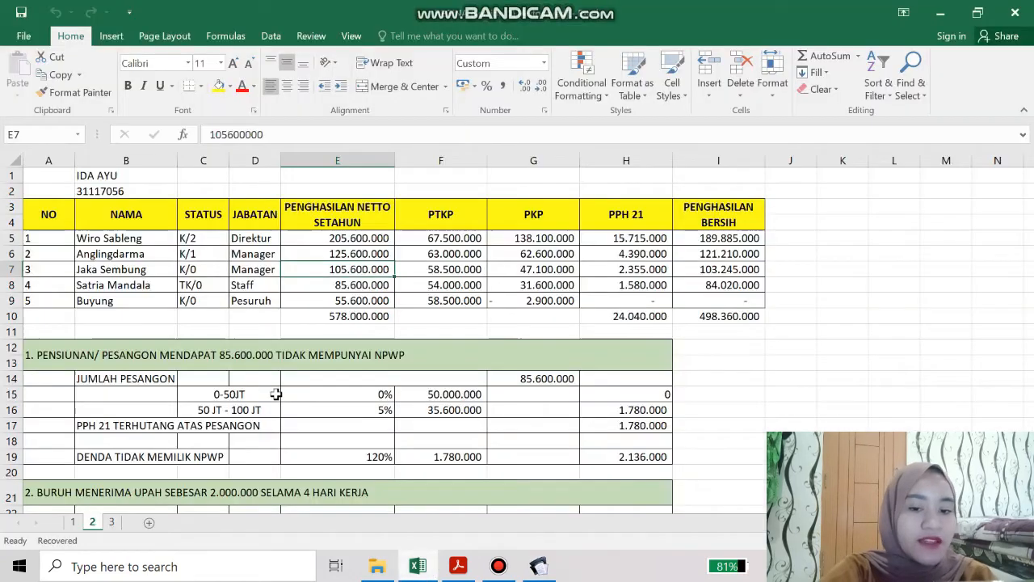
# Copy the first employee's name from B5, glance at the H5 PPh amount, and go back to eSPT
pyautogui.click(131, 239)
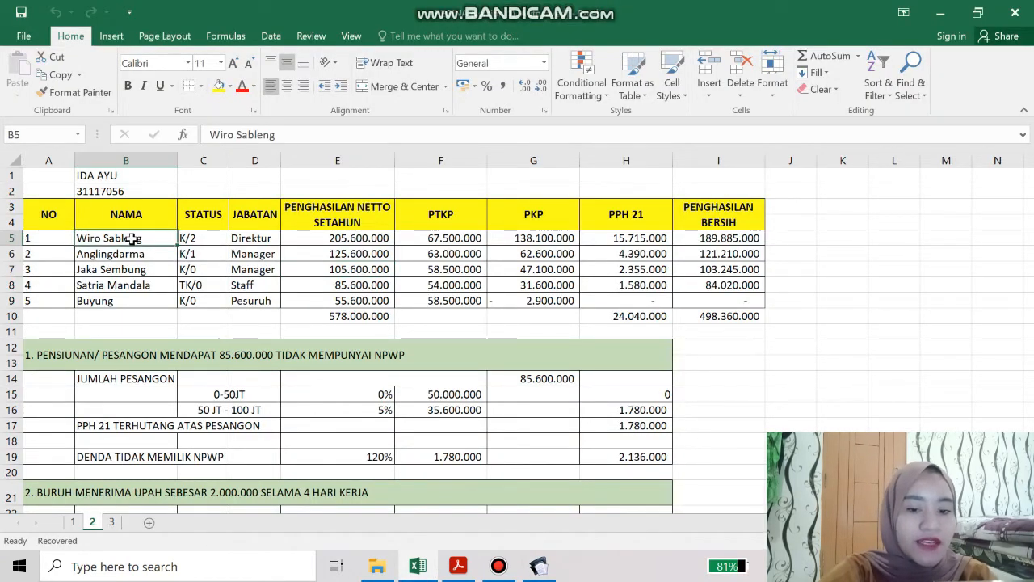
pyautogui.hotkey('ctrl', 'c')
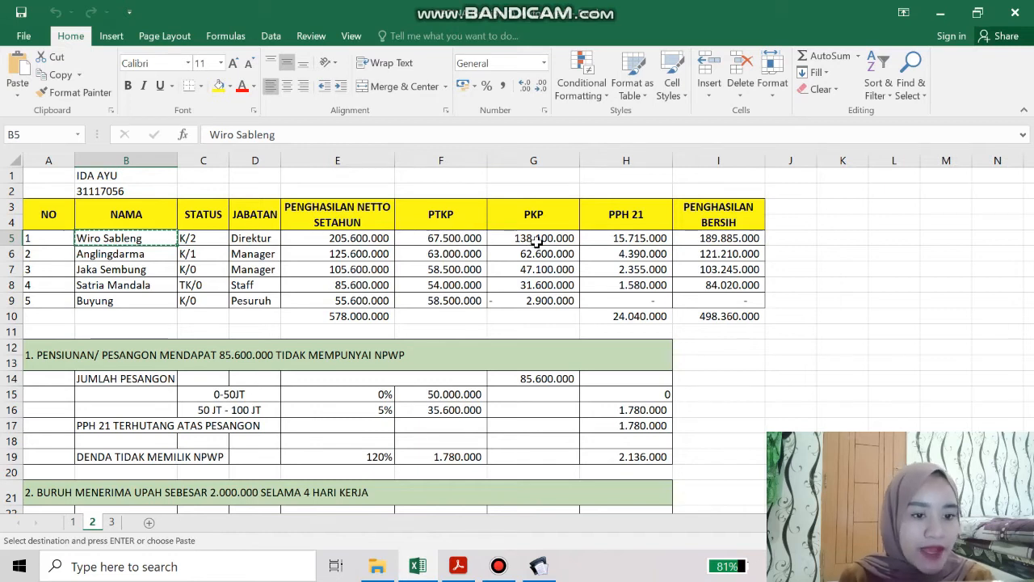
pyautogui.click(602, 239)
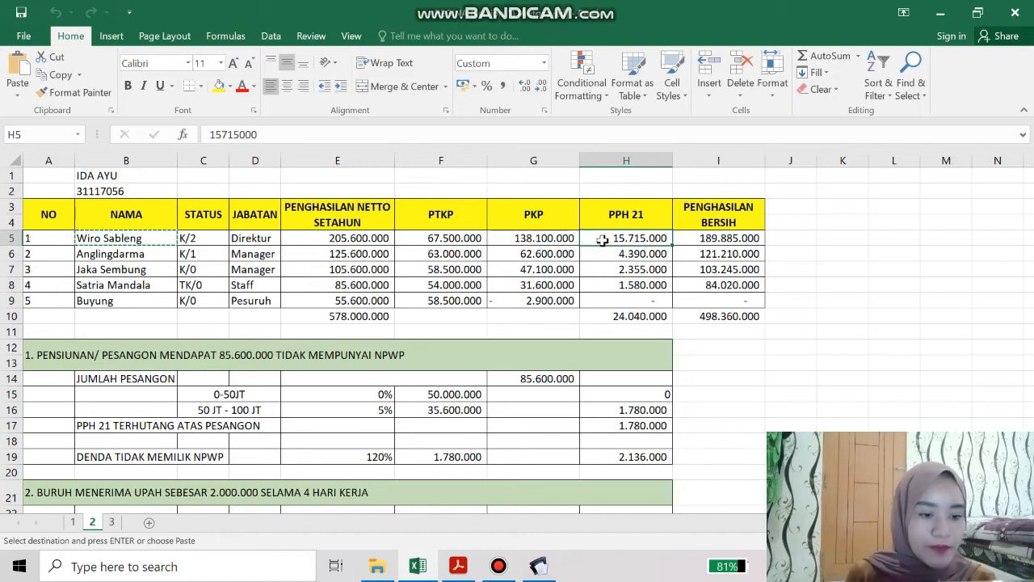
pyautogui.click(539, 565)
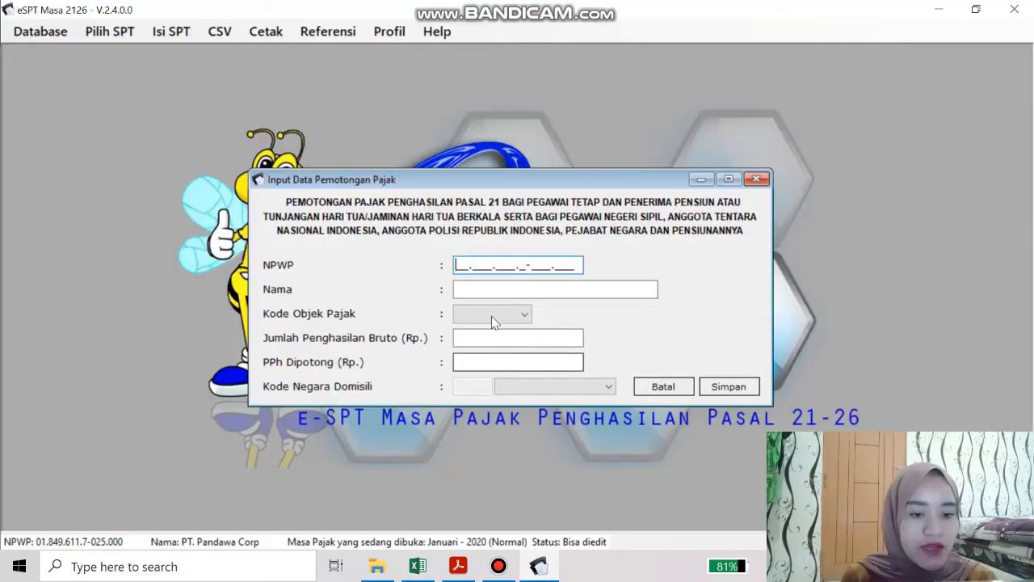
# Paste the first employee's name, choose code 21-100-01, and paste gross income 205.600.000 from E5
pyautogui.click(482, 288)
pyautogui.hotkey('ctrl', 'v')
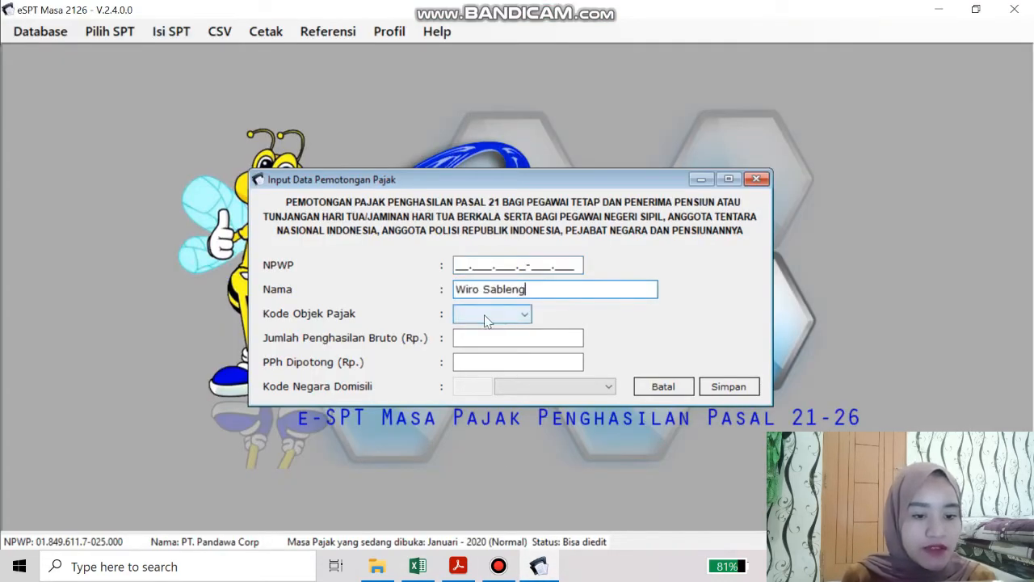
pyautogui.click(525, 315)
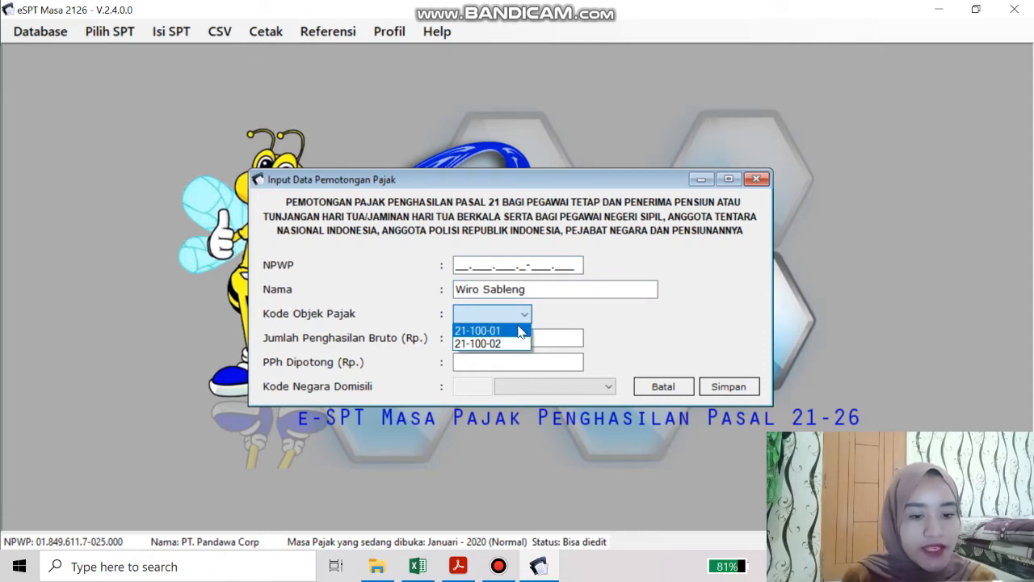
pyautogui.click(517, 332)
pyautogui.click(490, 343)
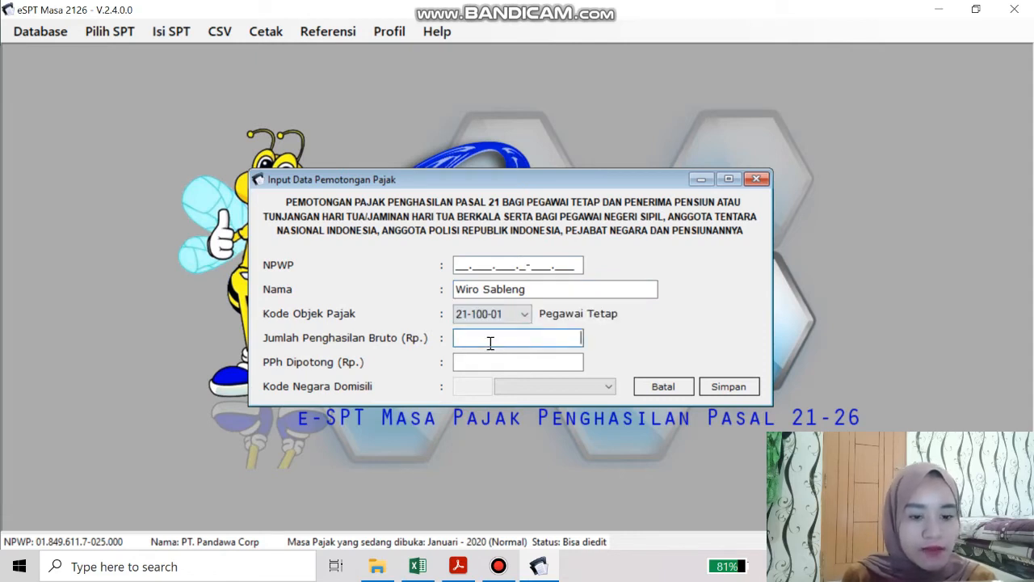
pyautogui.click(418, 565)
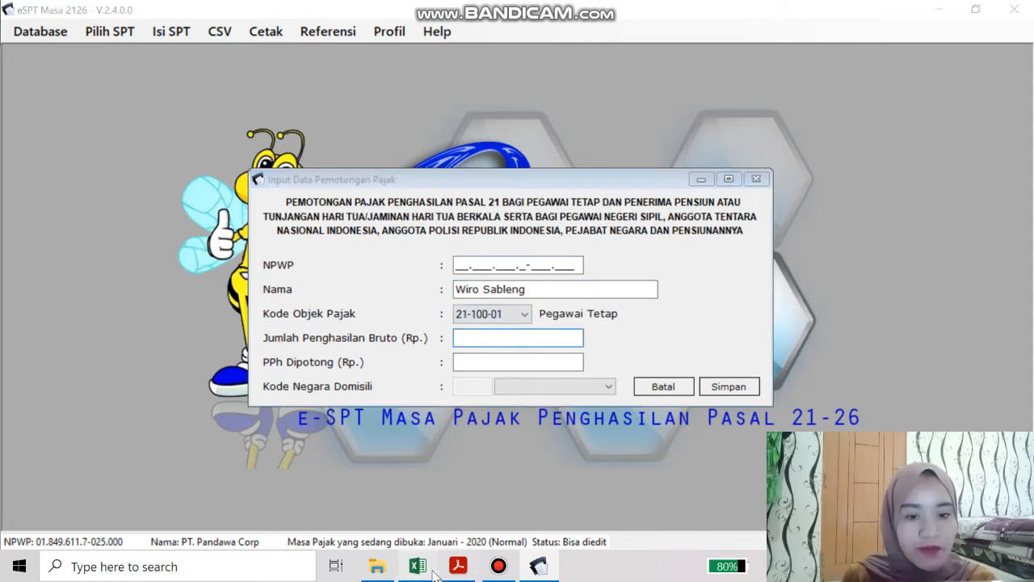
pyautogui.click(347, 238)
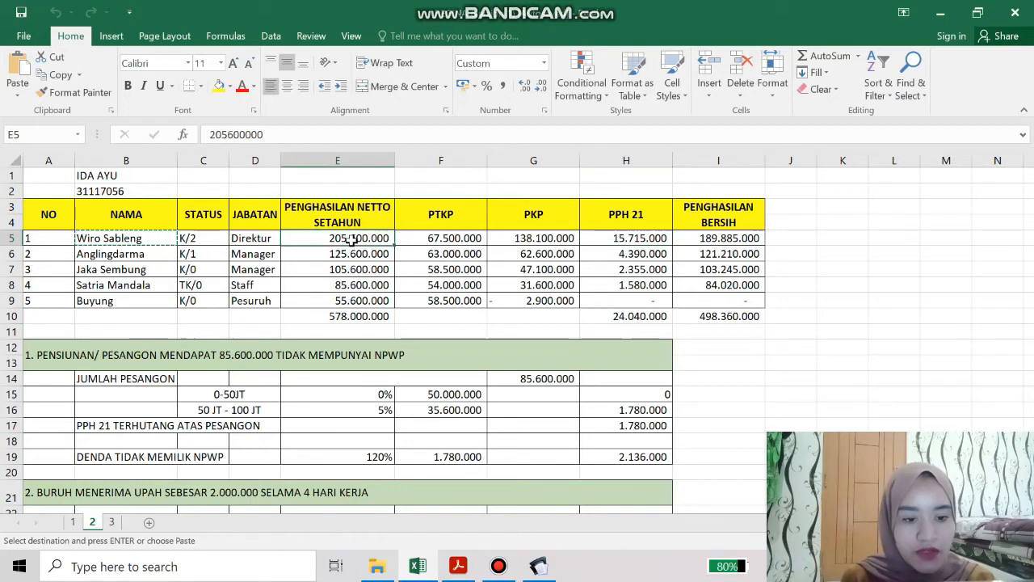
pyautogui.hotkey('ctrl', 'c')
pyautogui.click(539, 565)
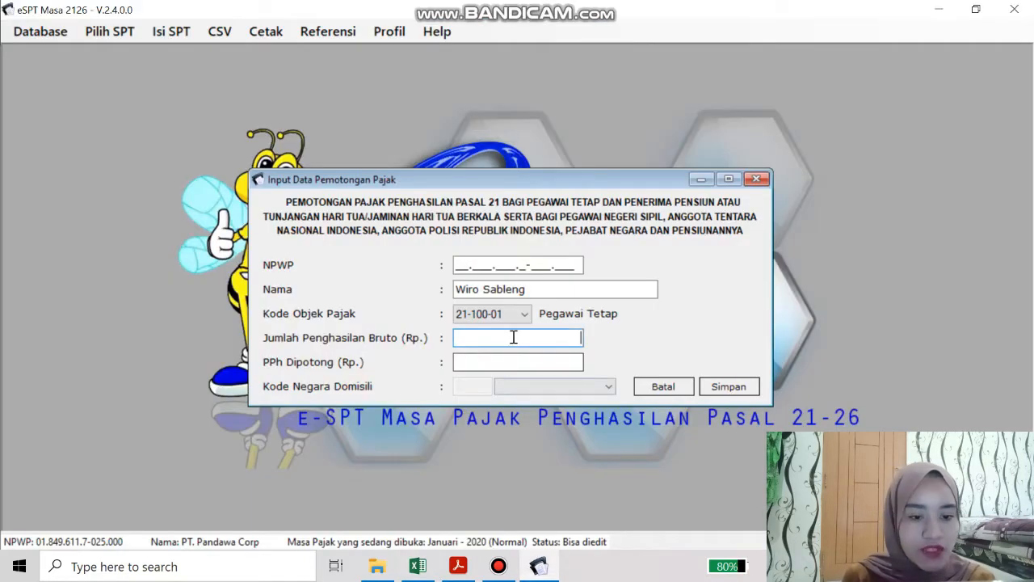
pyautogui.hotkey('ctrl', 'v')
# Paste PPh withheld 15.715.000 from H5, enter the employee's NPWP, and save the slip
pyautogui.click(518, 361)
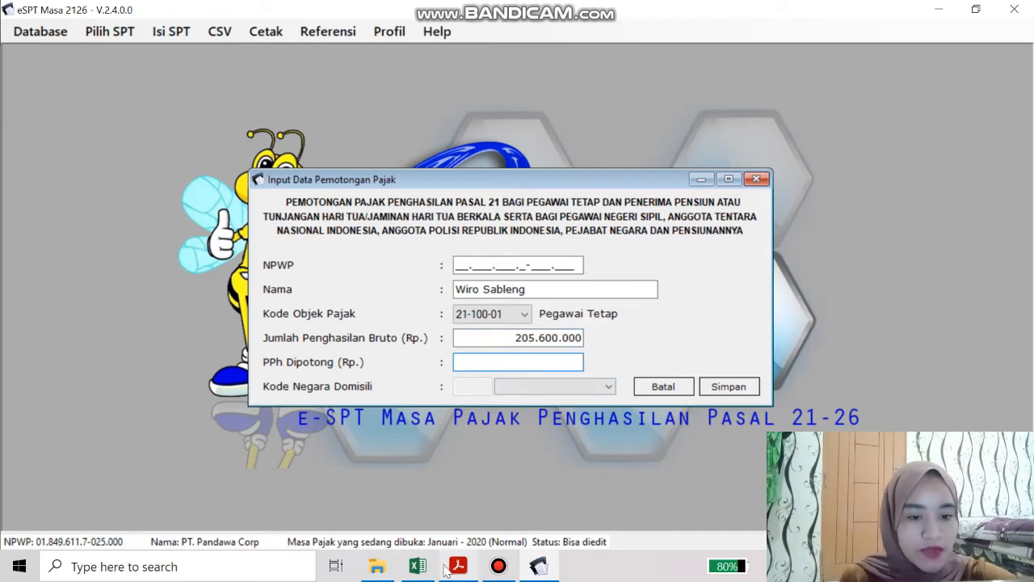
pyautogui.click(418, 566)
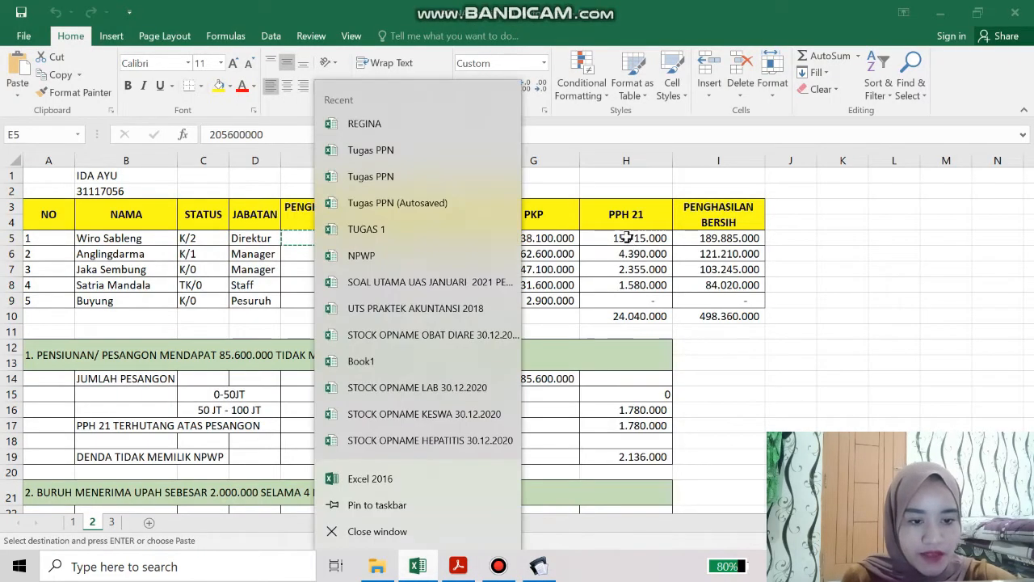
pyautogui.doubleClick(626, 236)
pyautogui.click(626, 237)
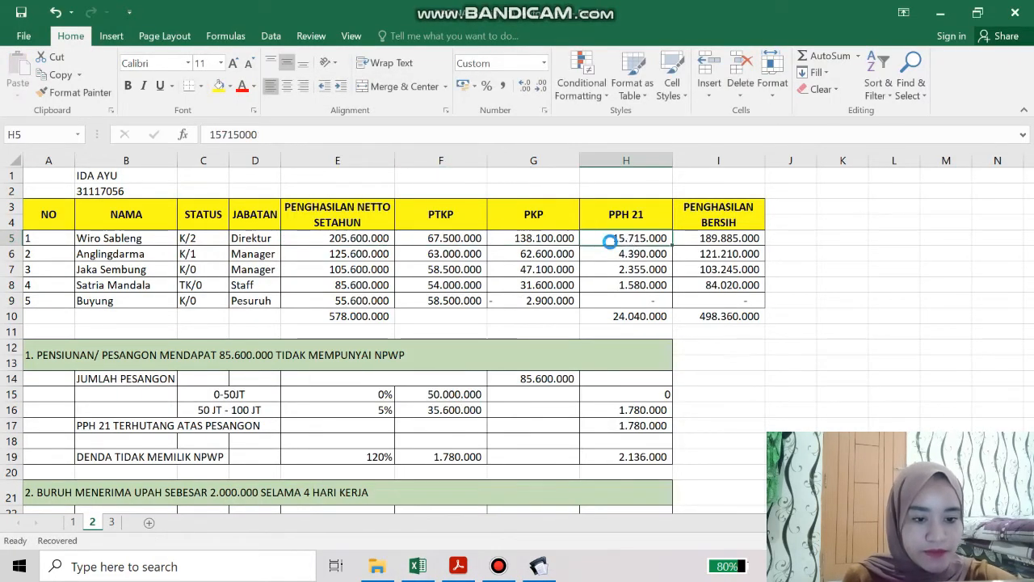
pyautogui.hotkey('ctrl', 'c')
pyautogui.click(538, 565)
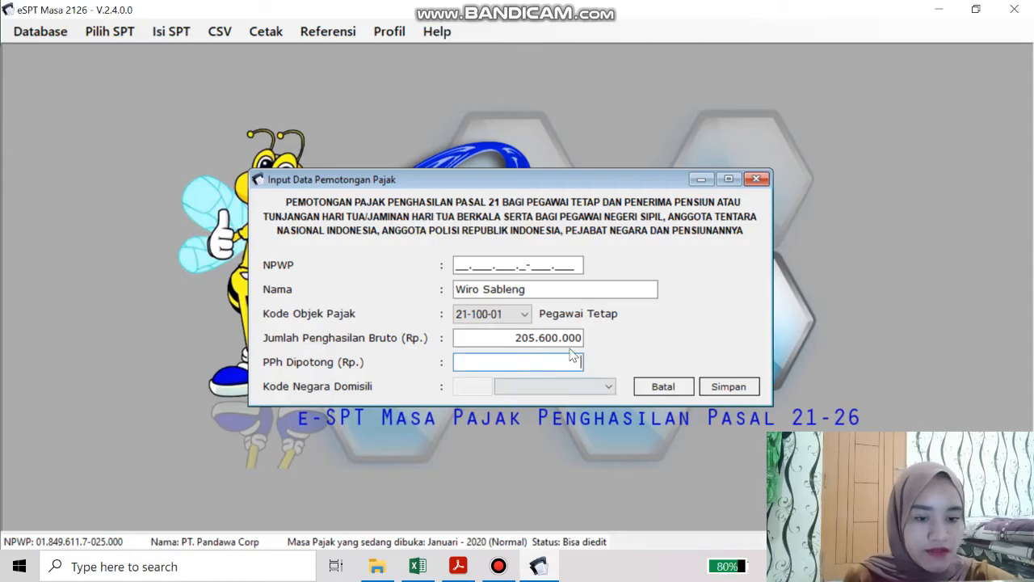
pyautogui.hotkey('ctrl', 'v')
pyautogui.click(529, 265)
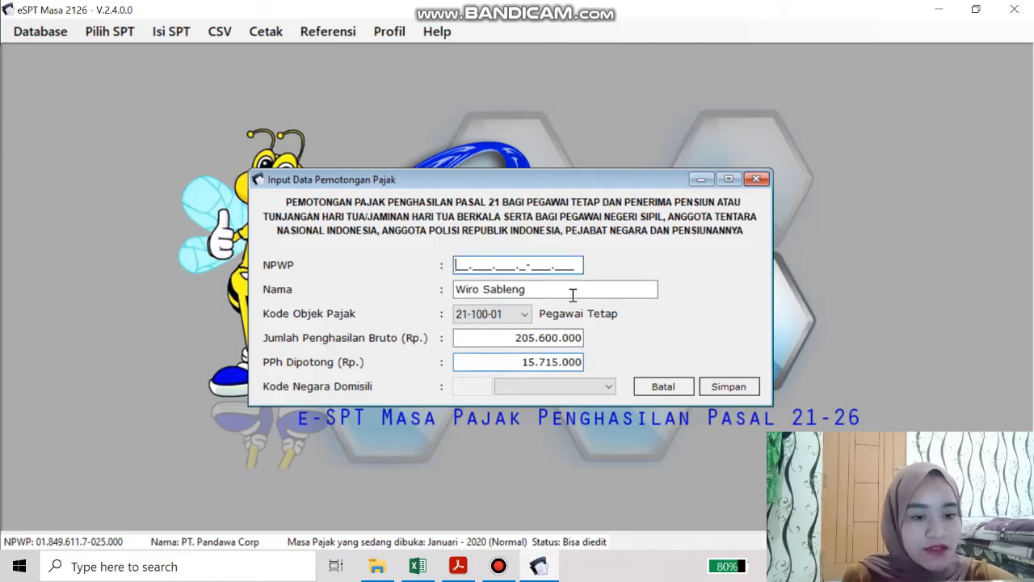
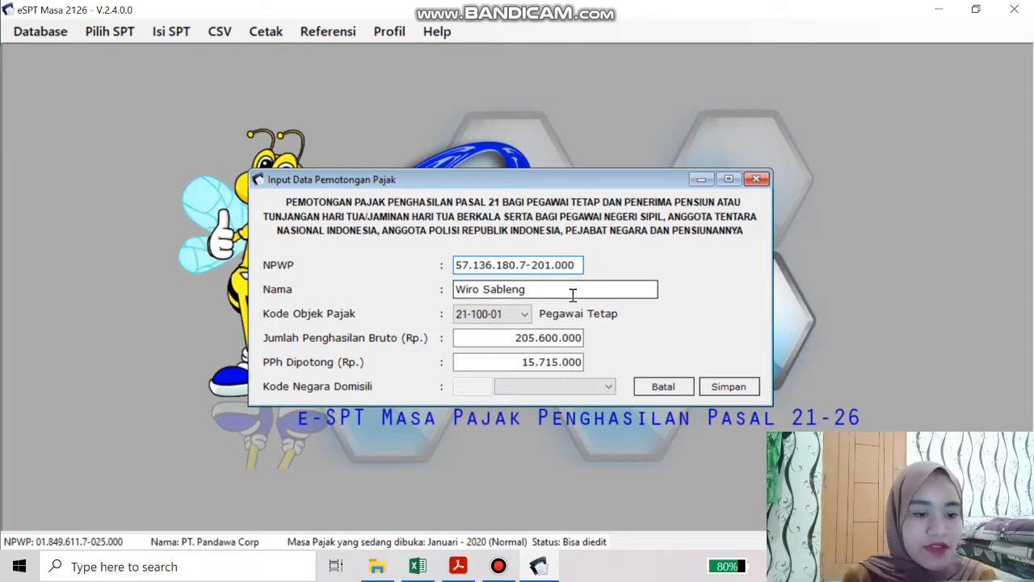
pyautogui.click(729, 386)
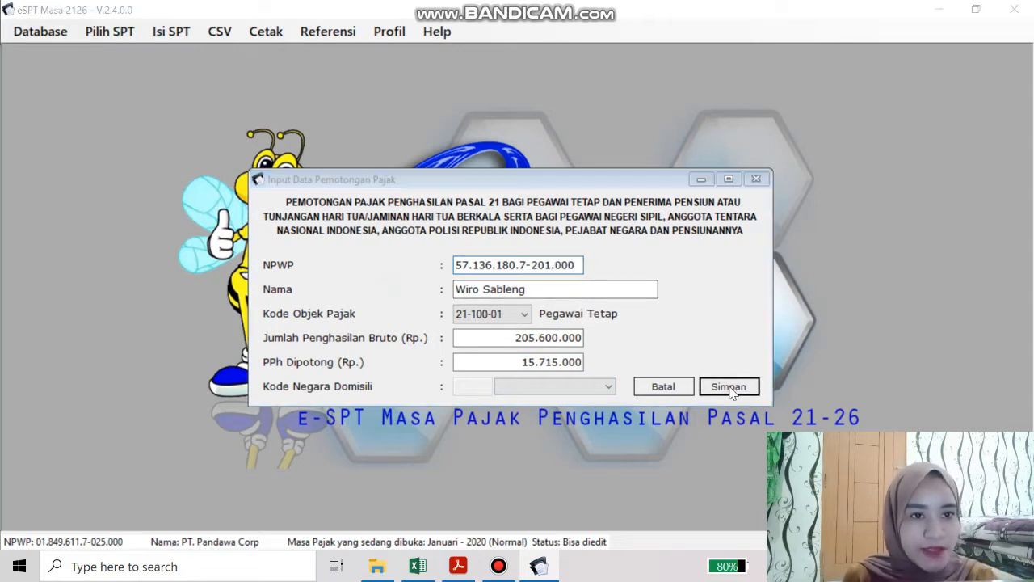
# Start a new blank slip and paste the second employee's name from B6 into Nama
pyautogui.click(575, 337)
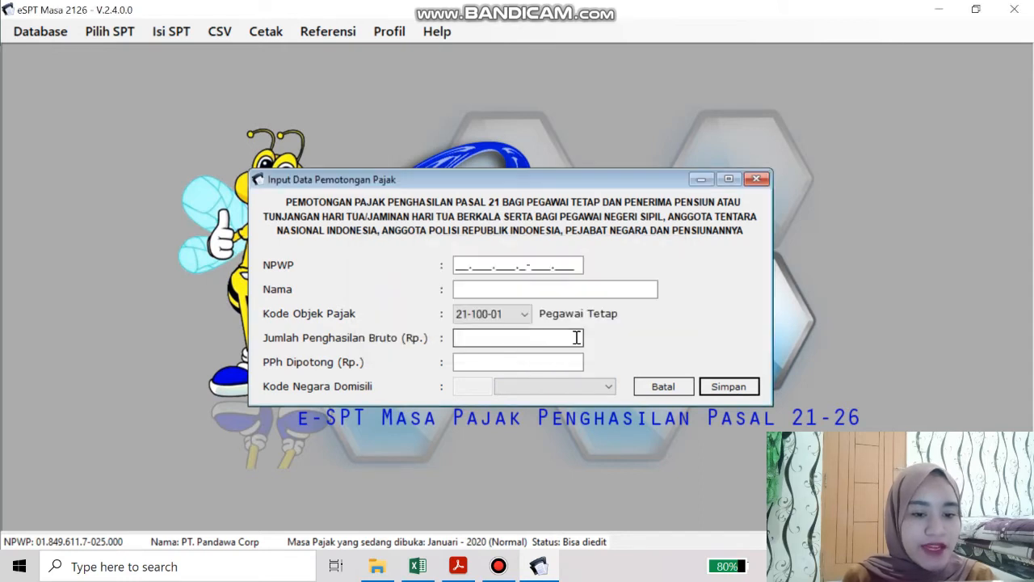
pyautogui.click(482, 291)
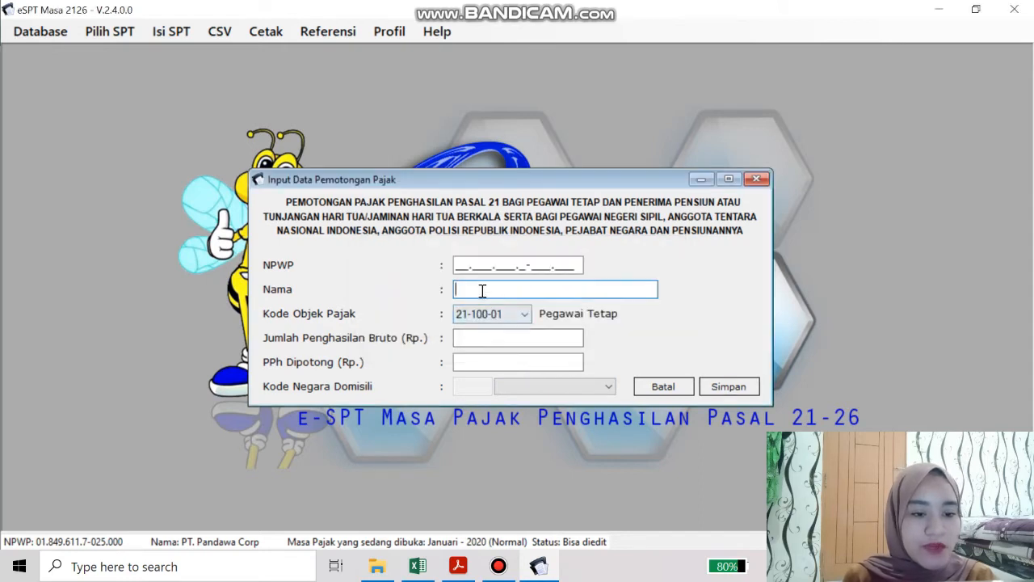
pyautogui.click(416, 566)
pyautogui.click(88, 253)
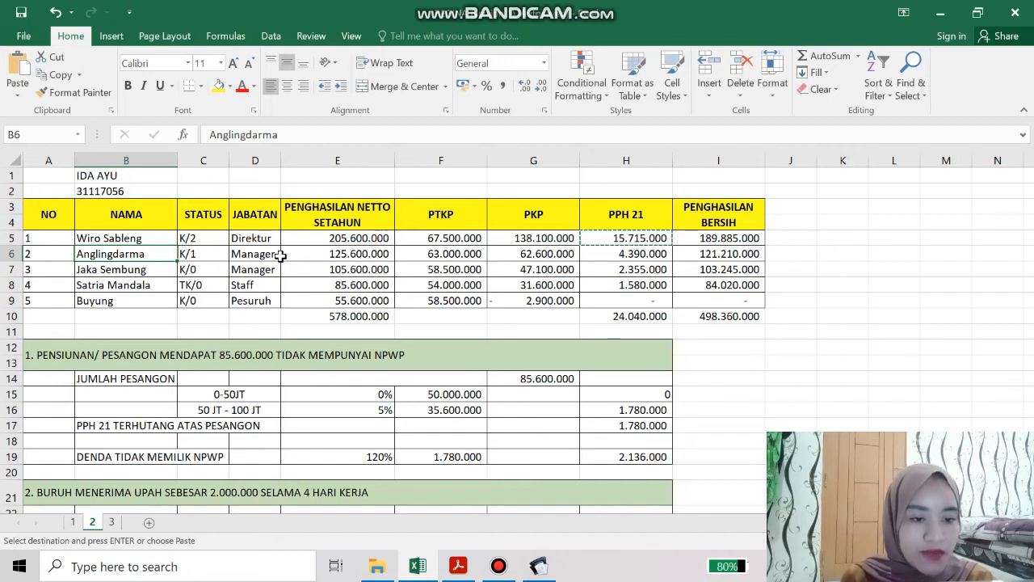
pyautogui.click(586, 257)
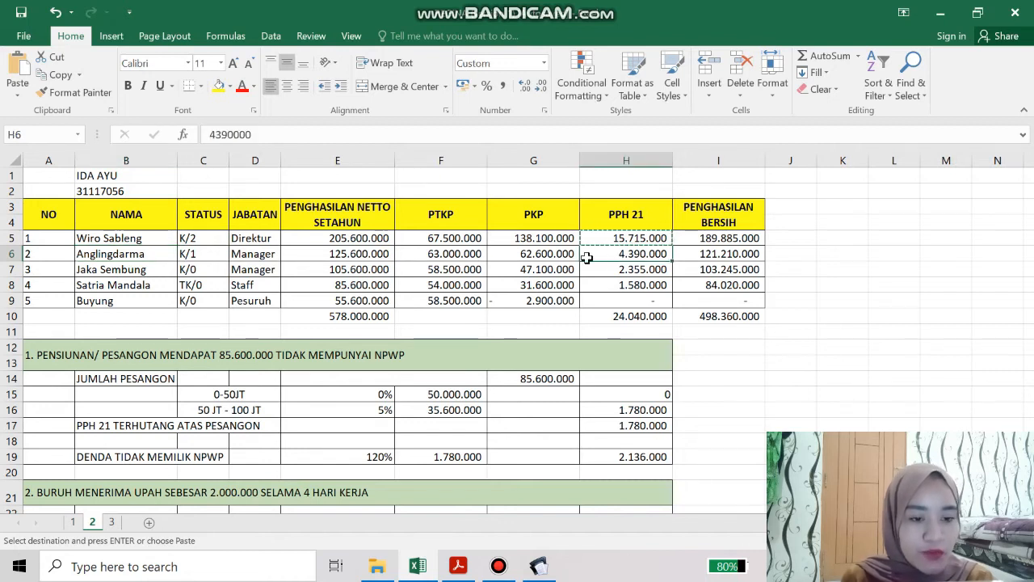
pyautogui.click(127, 254)
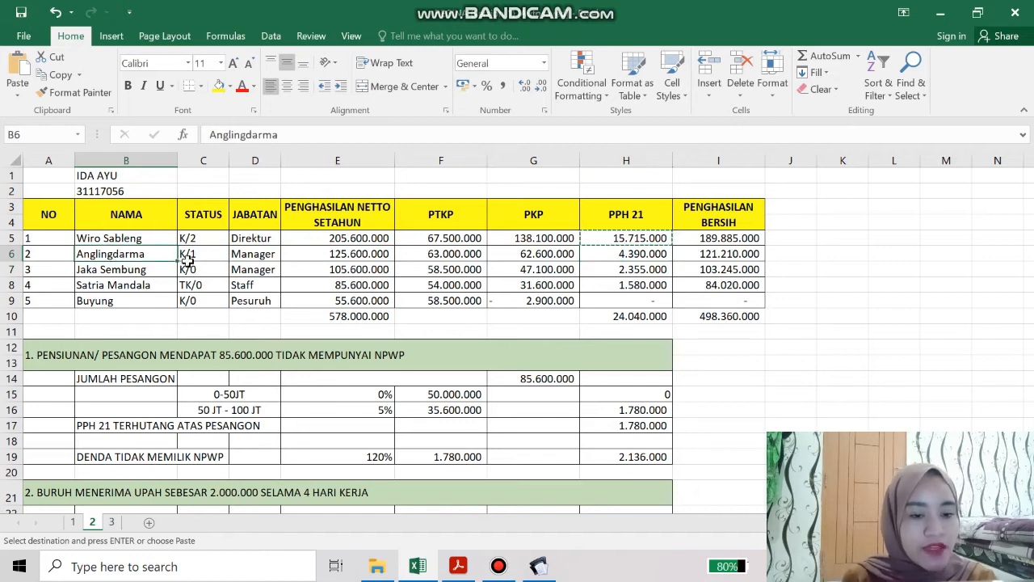
pyautogui.hotkey('ctrl', 'c')
pyautogui.click(538, 566)
pyautogui.click(501, 289)
pyautogui.hotkey('ctrl', 'v')
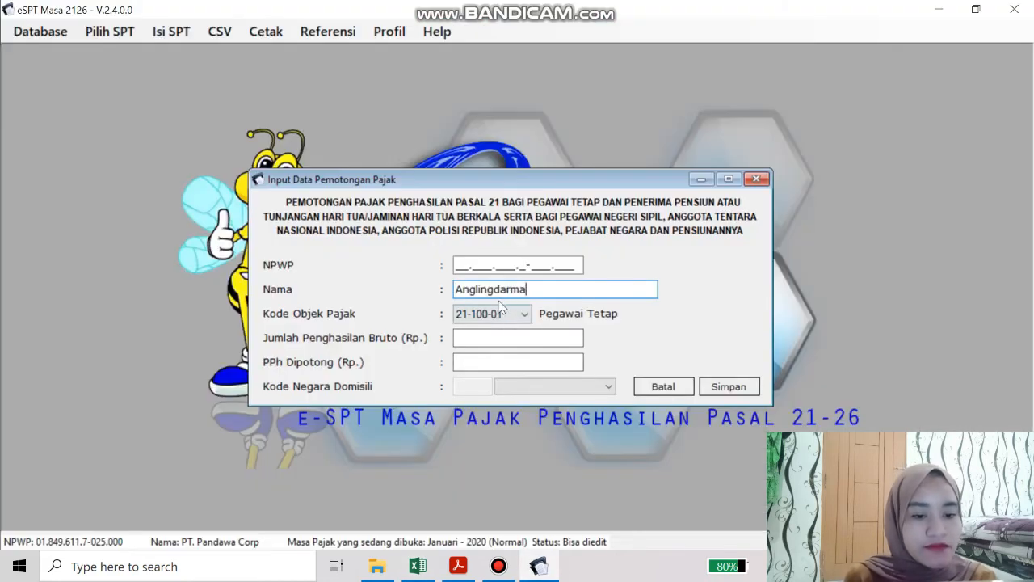
# Paste the second employee's gross income 125.600.000 from E6
pyautogui.click(515, 333)
pyautogui.click(425, 569)
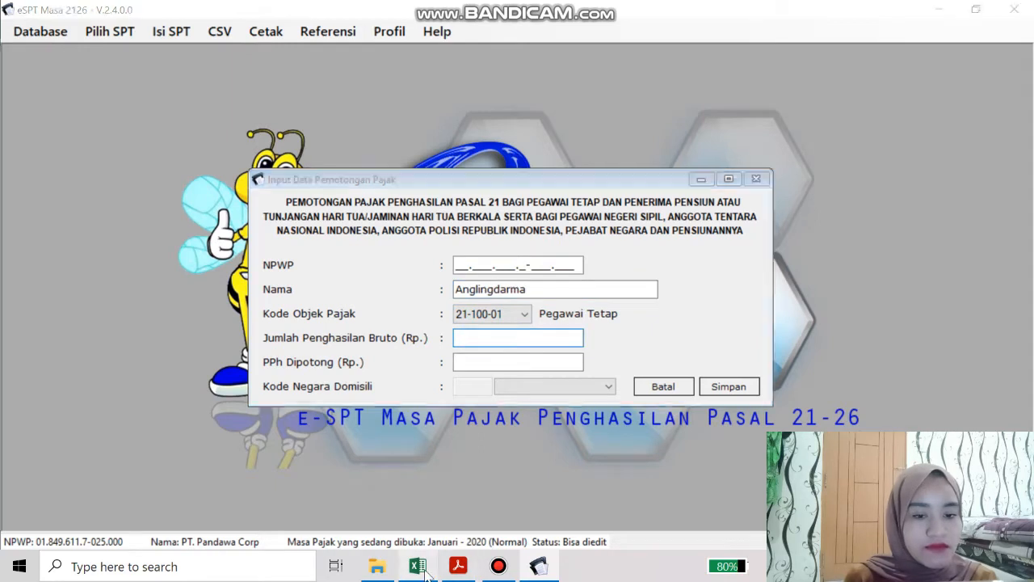
pyautogui.click(338, 254)
pyautogui.hotkey('ctrl', 'c')
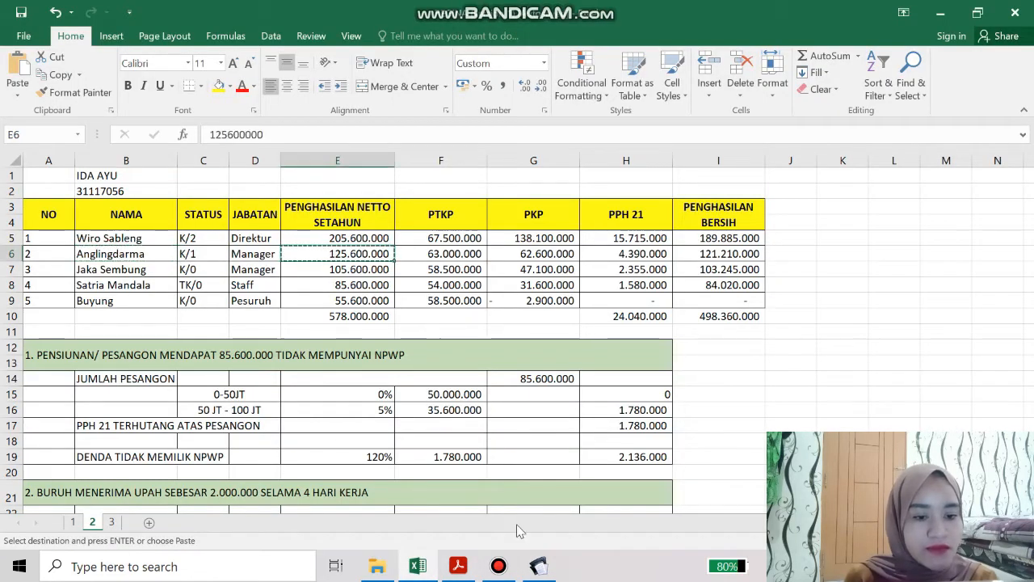
pyautogui.click(538, 566)
pyautogui.hotkey('ctrl', 'v')
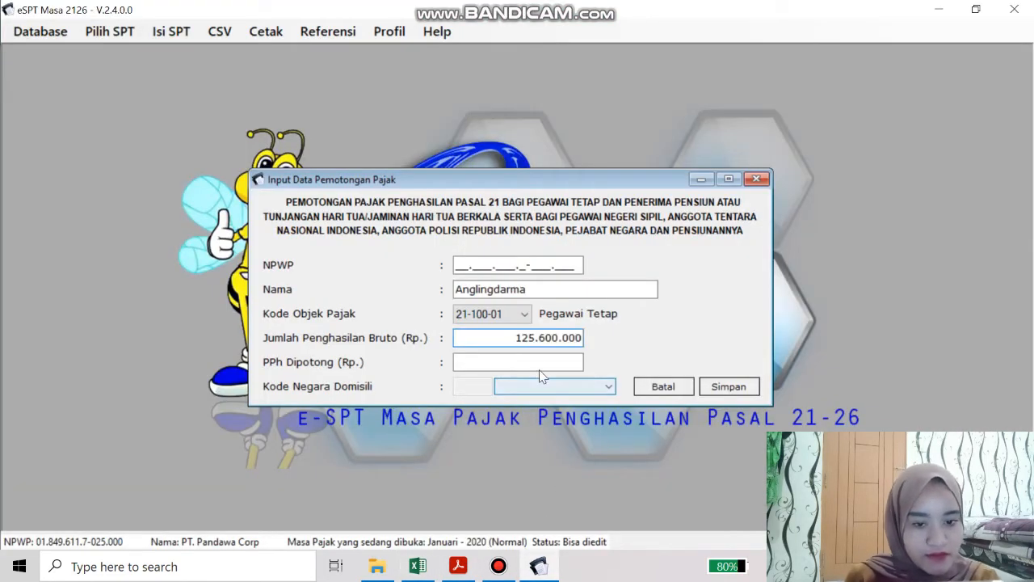
# Copy PPh withheld 4.390.000 from H6, enter the NPWP, and save the second slip
pyautogui.click(418, 566)
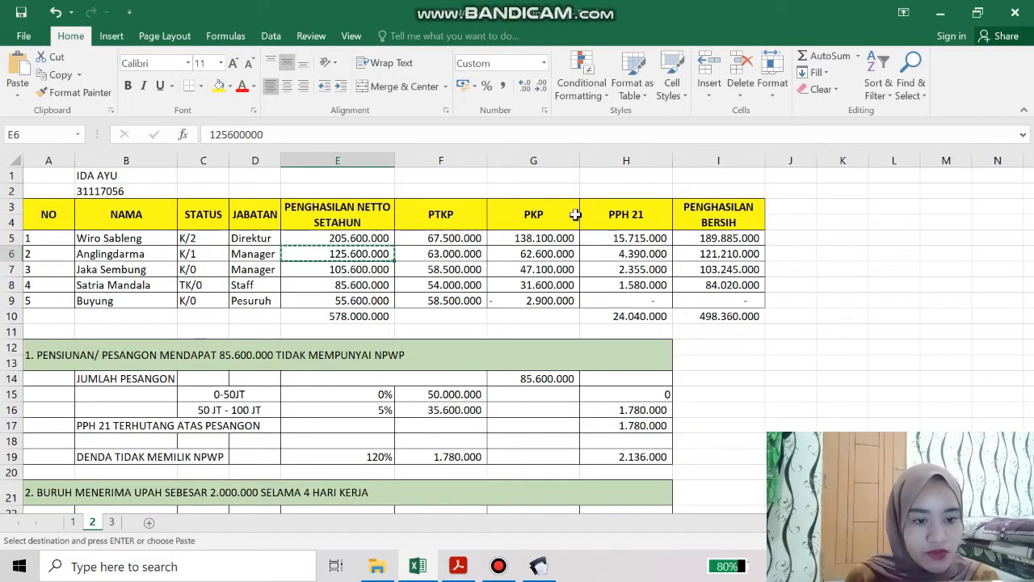
pyautogui.click(602, 254)
pyautogui.hotkey('ctrl', 'c')
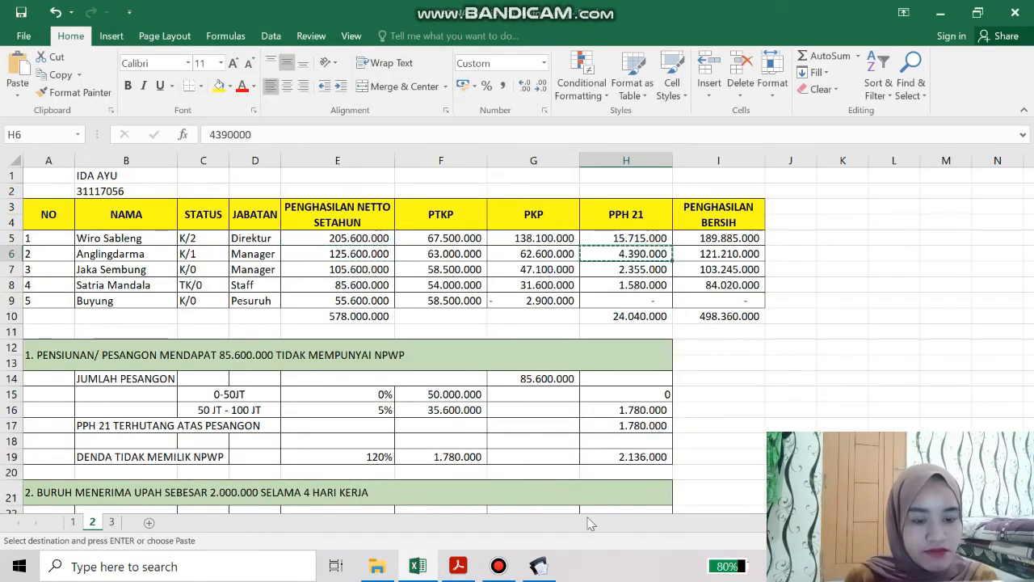
pyautogui.click(539, 566)
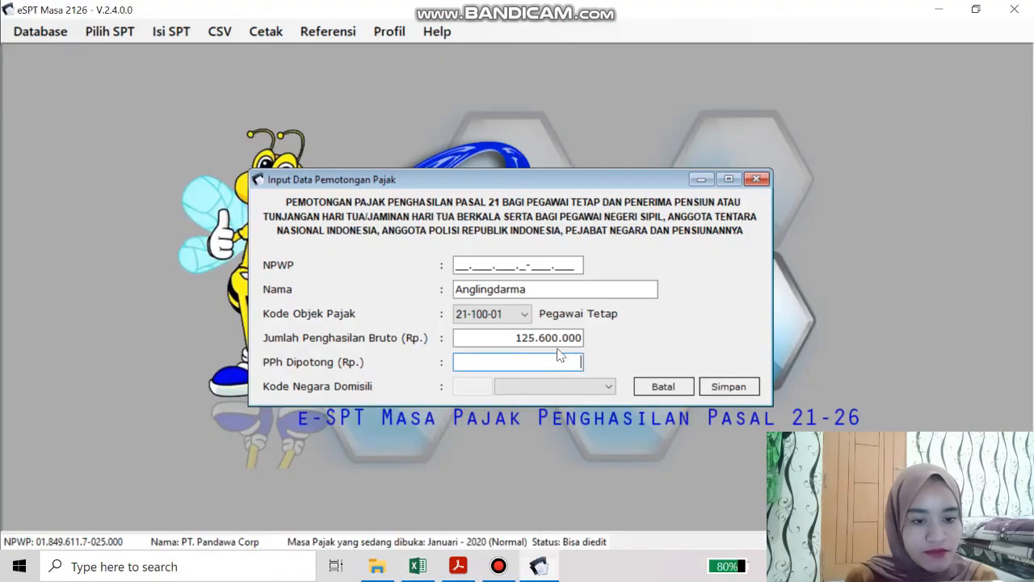
pyautogui.click(464, 265)
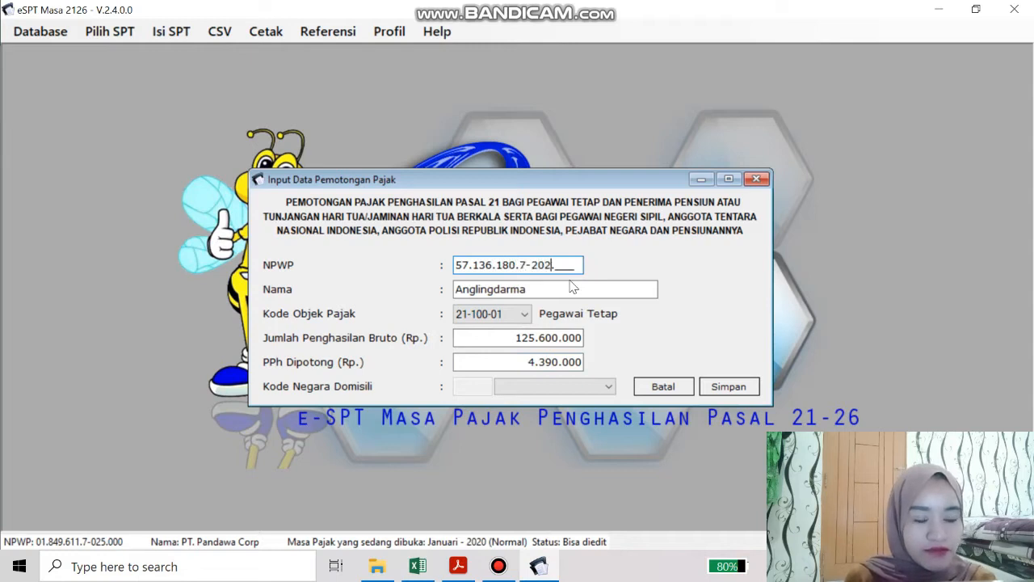
pyautogui.click(719, 386)
pyautogui.click(598, 338)
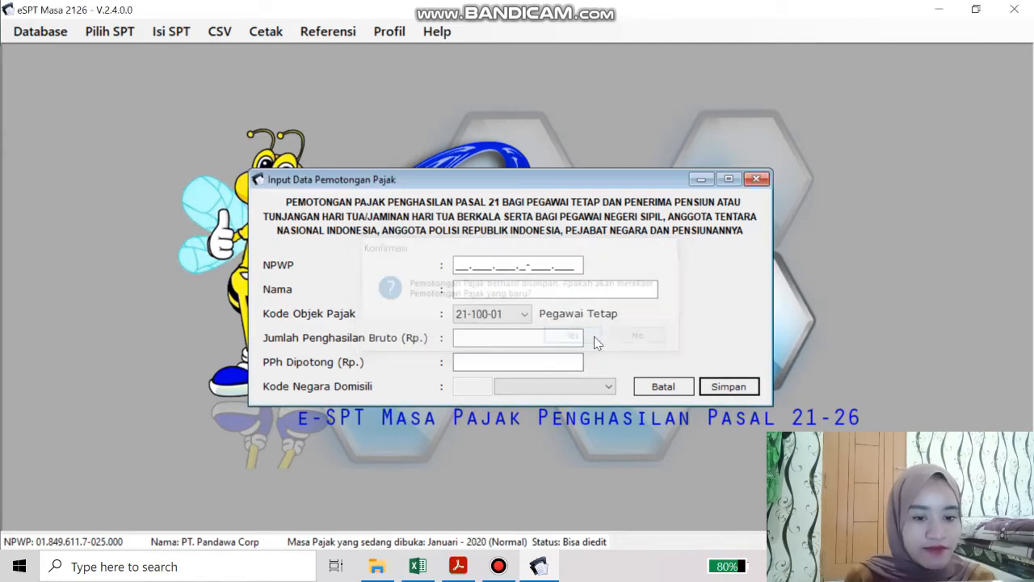
# Paste the third employee's name from B7 into Nama, after checking the H7 PPh formula
pyautogui.click(417, 565)
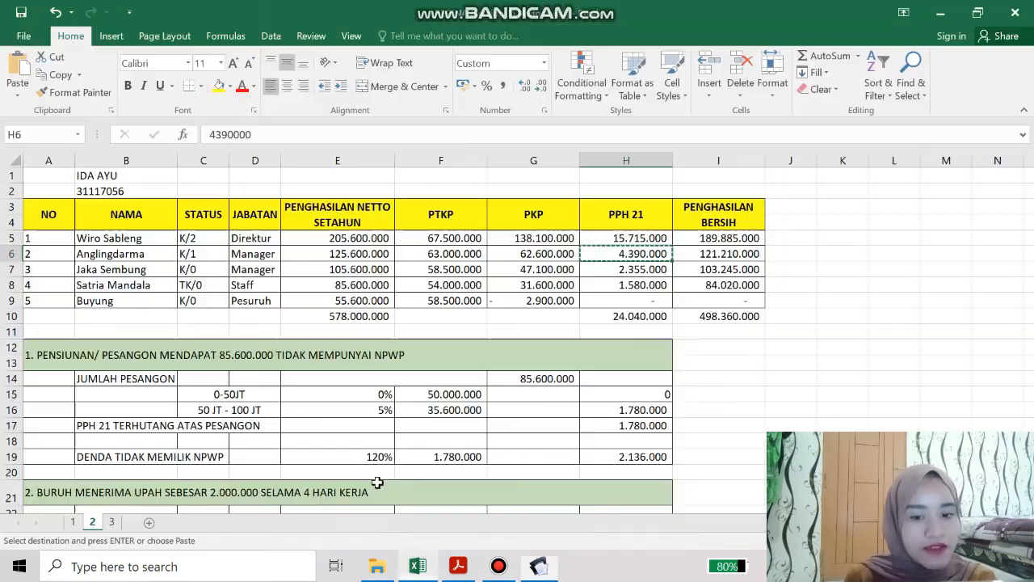
pyautogui.click(109, 269)
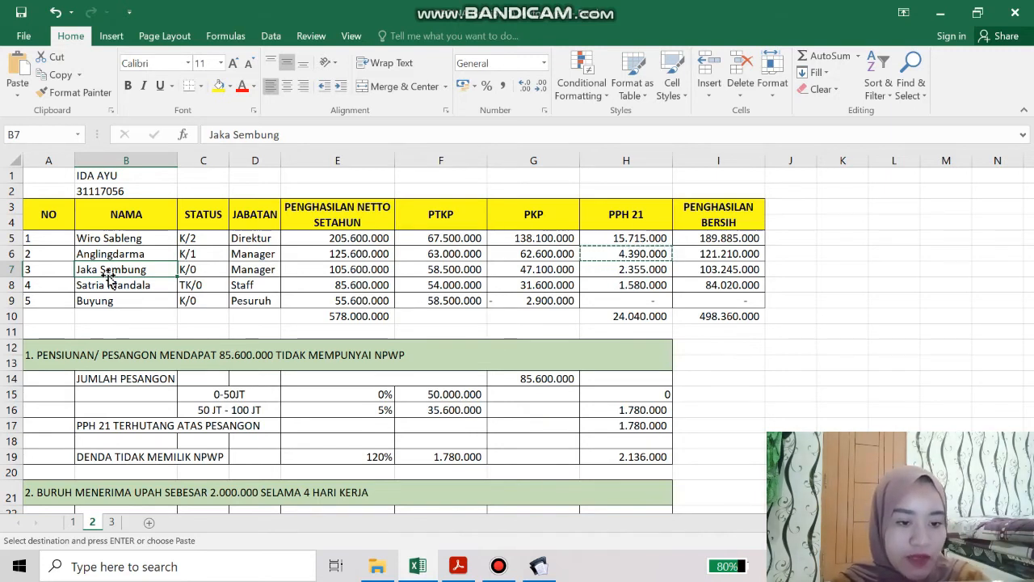
pyautogui.click(606, 269)
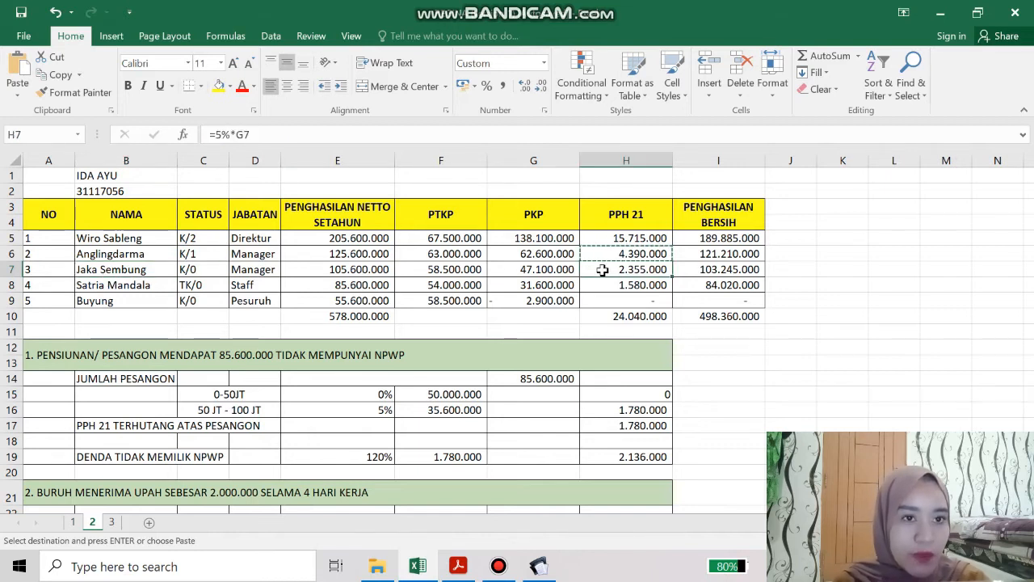
pyautogui.click(150, 274)
pyautogui.hotkey('ctrl', 'c')
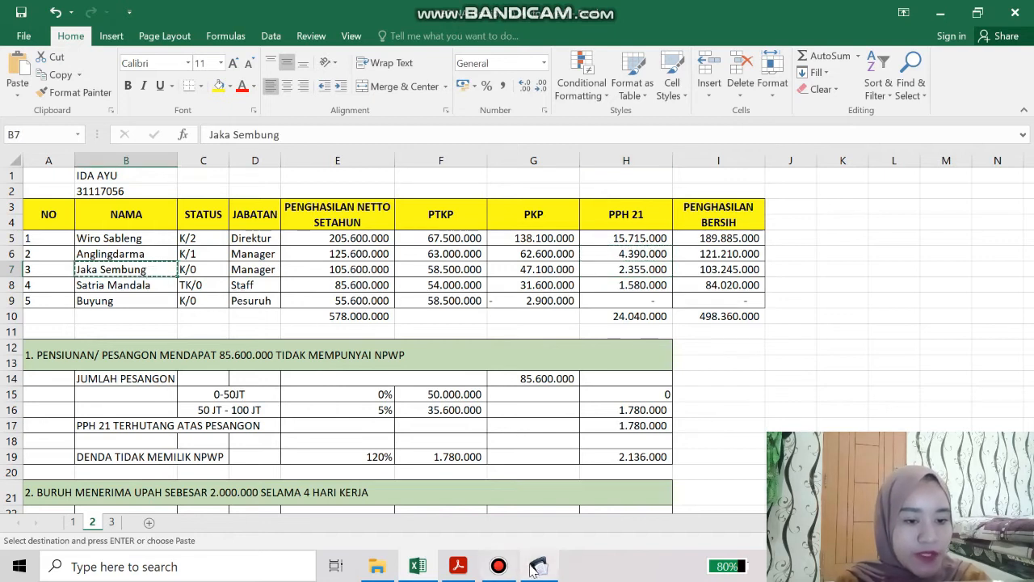
pyautogui.click(533, 568)
pyautogui.hotkey('ctrl', 'v')
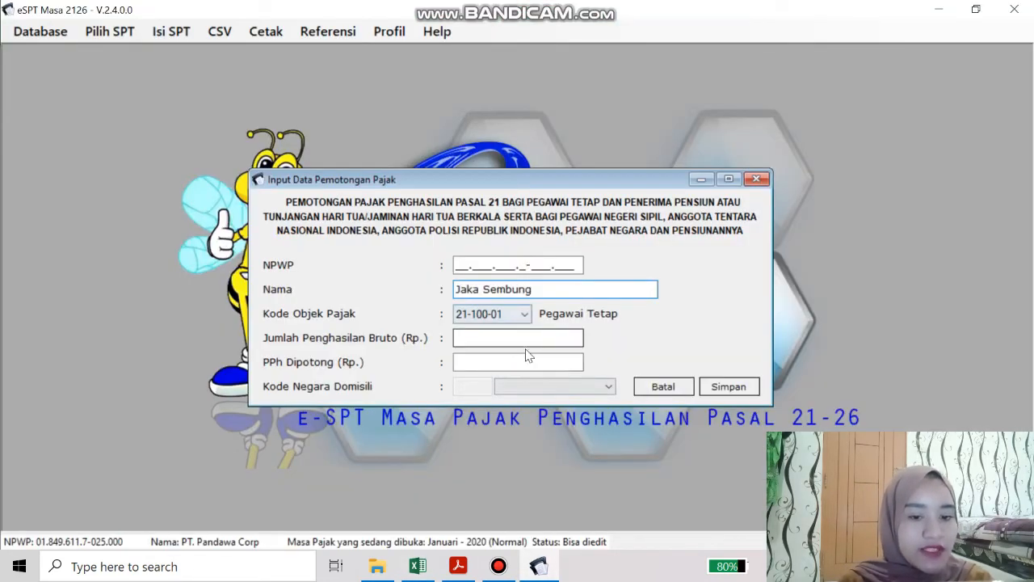
# Paste the third employee's gross income 105.600.000 from E7
pyautogui.click(418, 567)
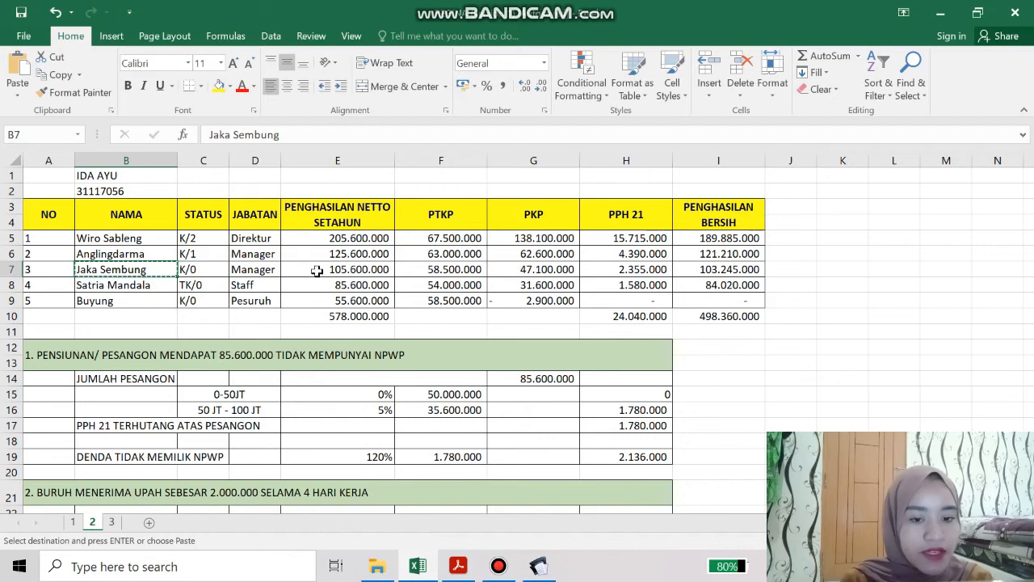
pyautogui.click(378, 272)
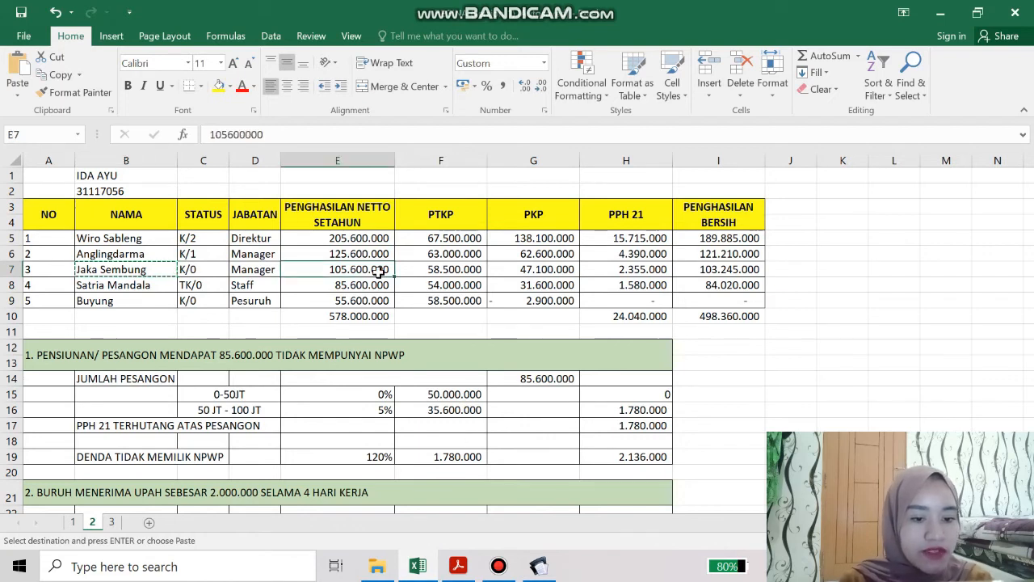
pyautogui.hotkey('ctrl', 'c')
pyautogui.click(538, 566)
pyautogui.hotkey('ctrl', 'v')
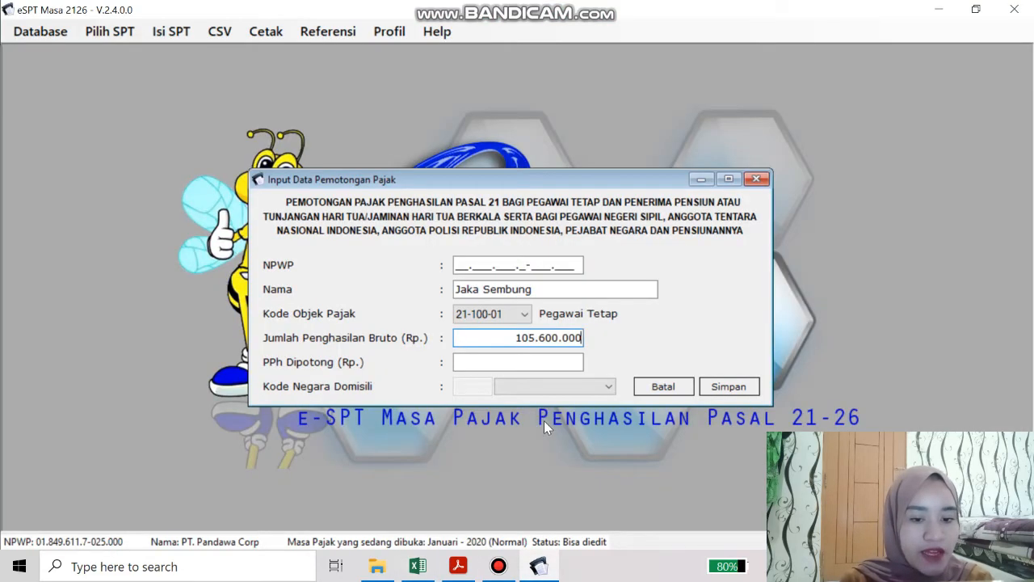
pyautogui.press('Tab')
# Paste PPh withheld 2.355.000 from H7, enter the NPWP, and save the third slip
pyautogui.click(418, 566)
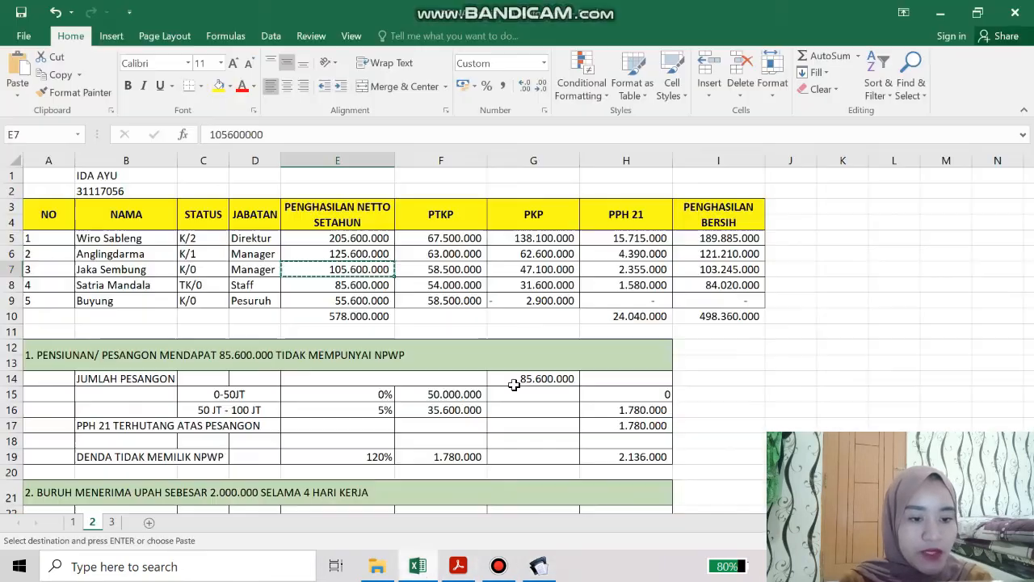
pyautogui.click(638, 273)
pyautogui.hotkey('ctrl', 'c')
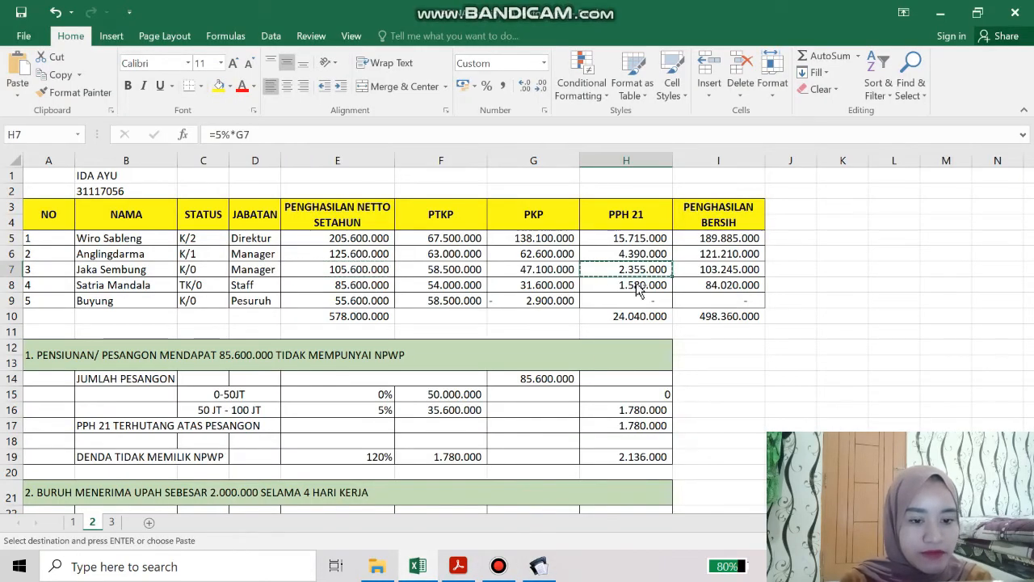
pyautogui.click(538, 566)
pyautogui.hotkey('ctrl', 'v')
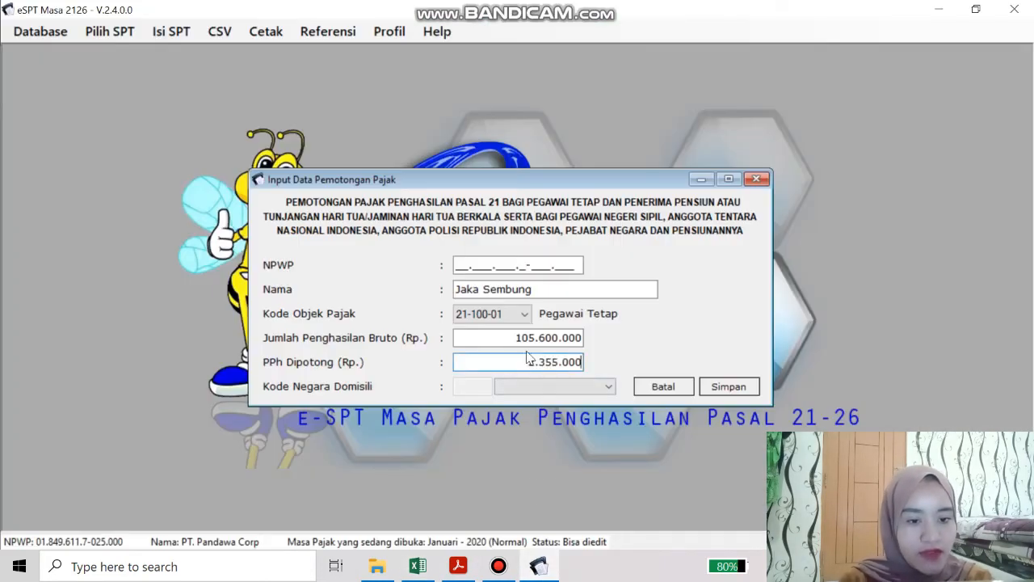
pyautogui.click(462, 265)
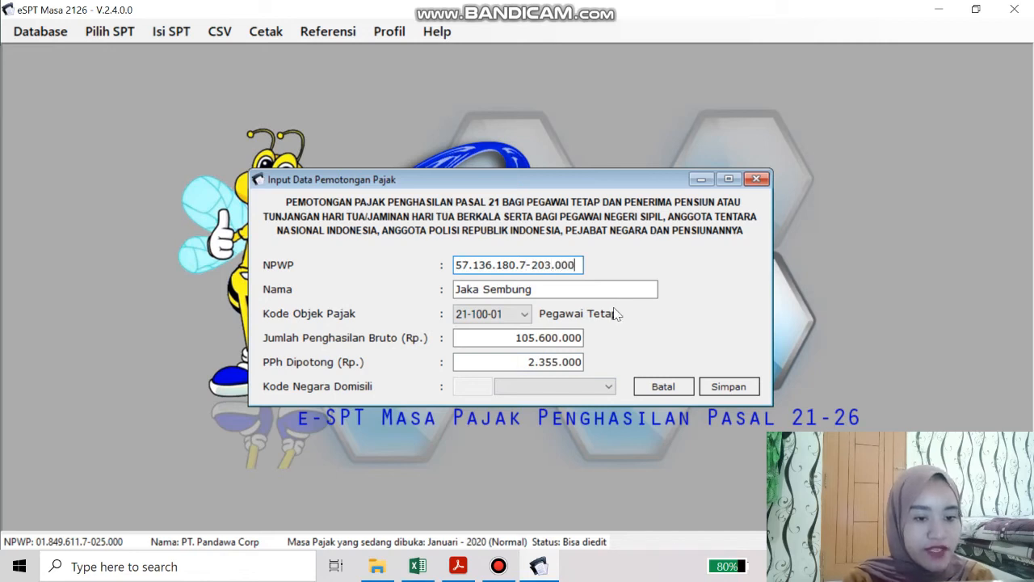
pyautogui.click(729, 387)
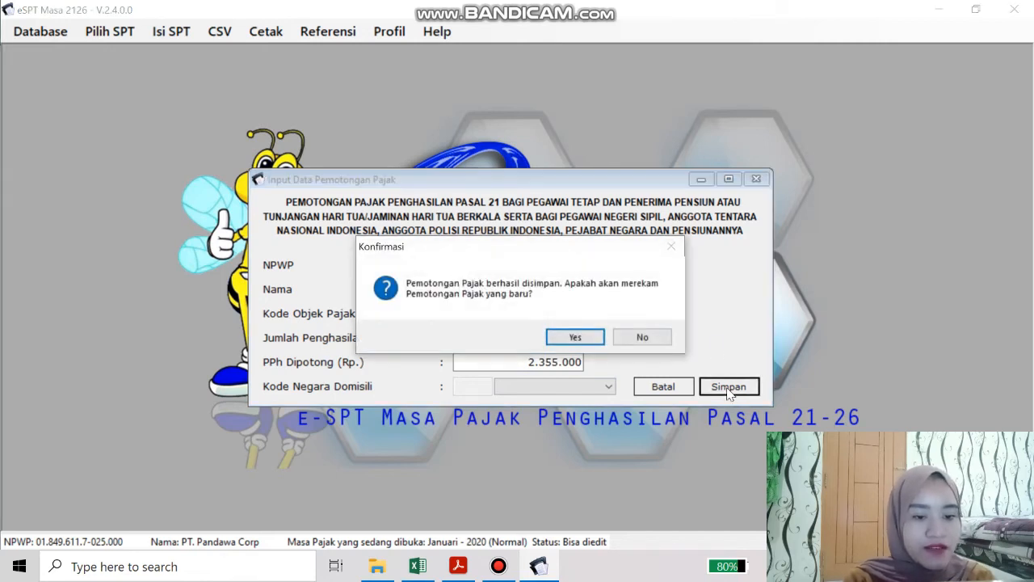
pyautogui.click(579, 335)
# Copy the fourth employee's name from cell B8 into the slip's Nama field
pyautogui.click(418, 565)
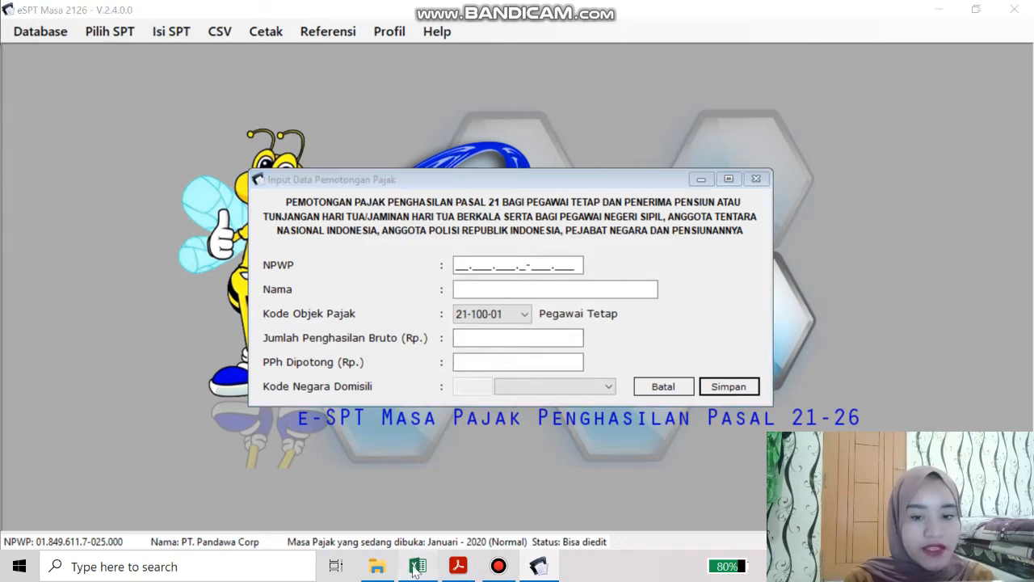
pyautogui.click(87, 288)
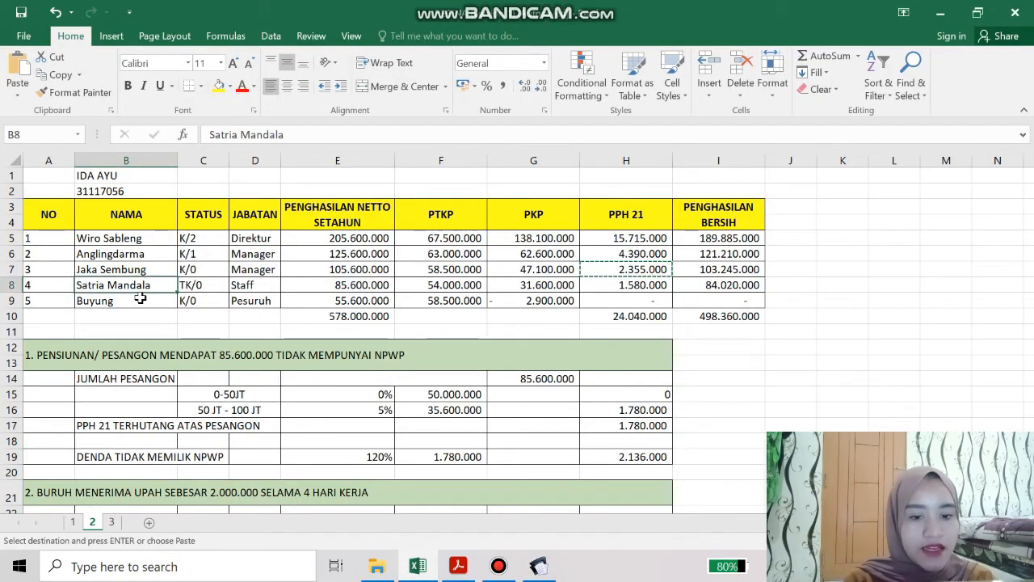
pyautogui.hotkey('ctrl', 'c')
pyautogui.moveTo(539, 566)
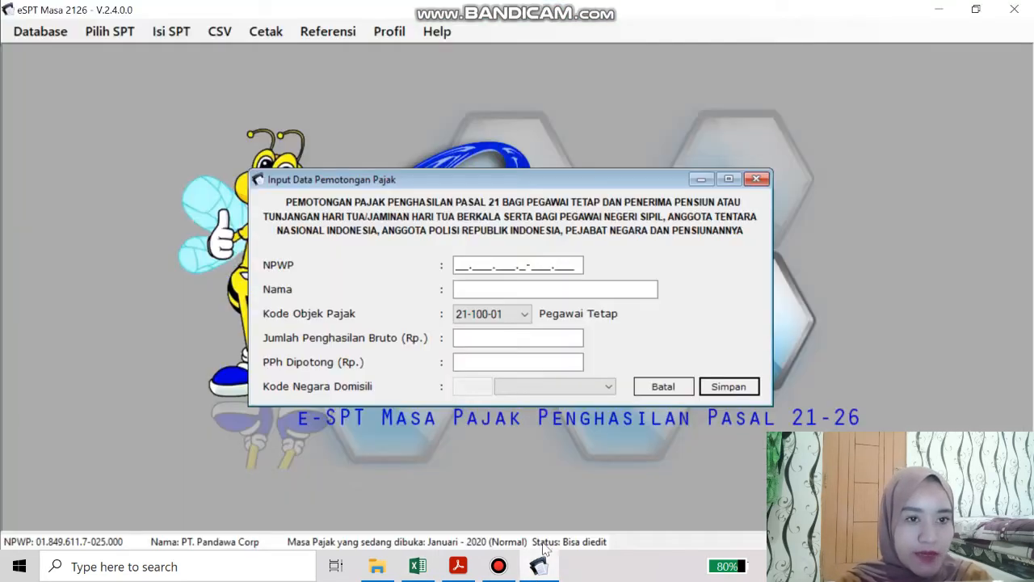
pyautogui.click(539, 565)
pyautogui.click(527, 289)
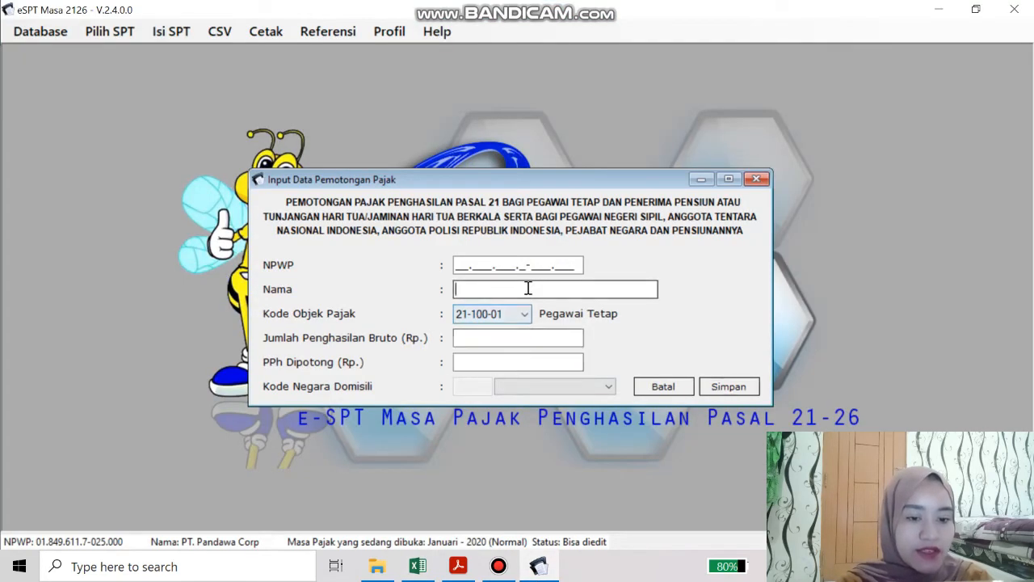
pyautogui.hotkey('ctrl', 'v')
pyautogui.click(521, 340)
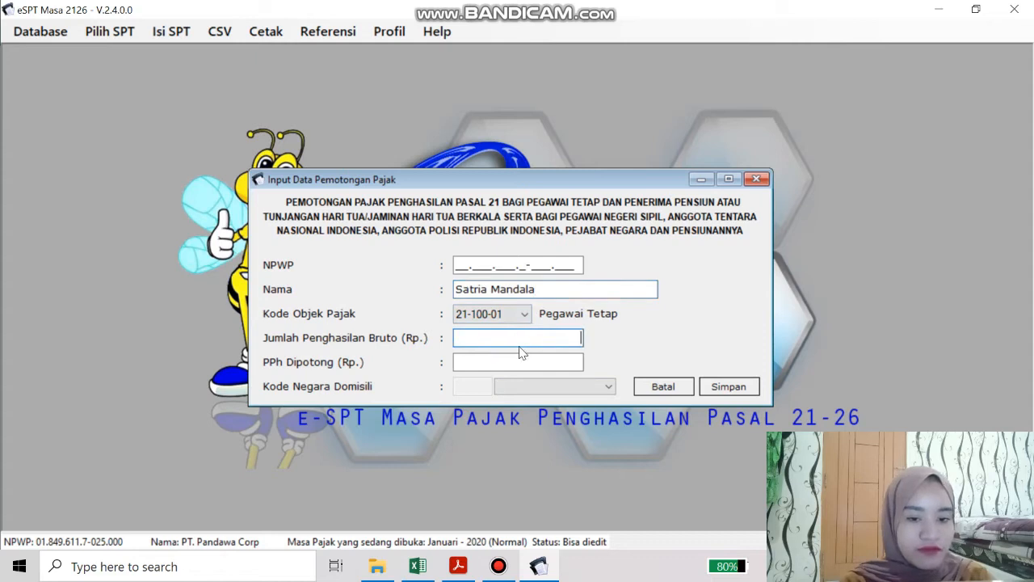
# Fill in gross income 85.600.000, copied from cell E8
pyautogui.click(417, 566)
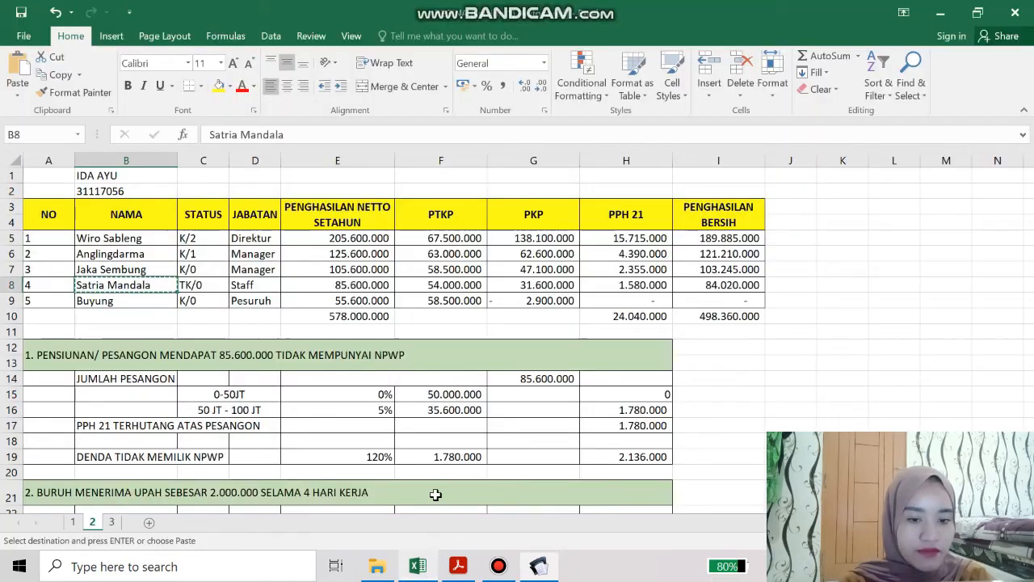
pyautogui.click(359, 287)
pyautogui.hotkey('ctrl', 'c')
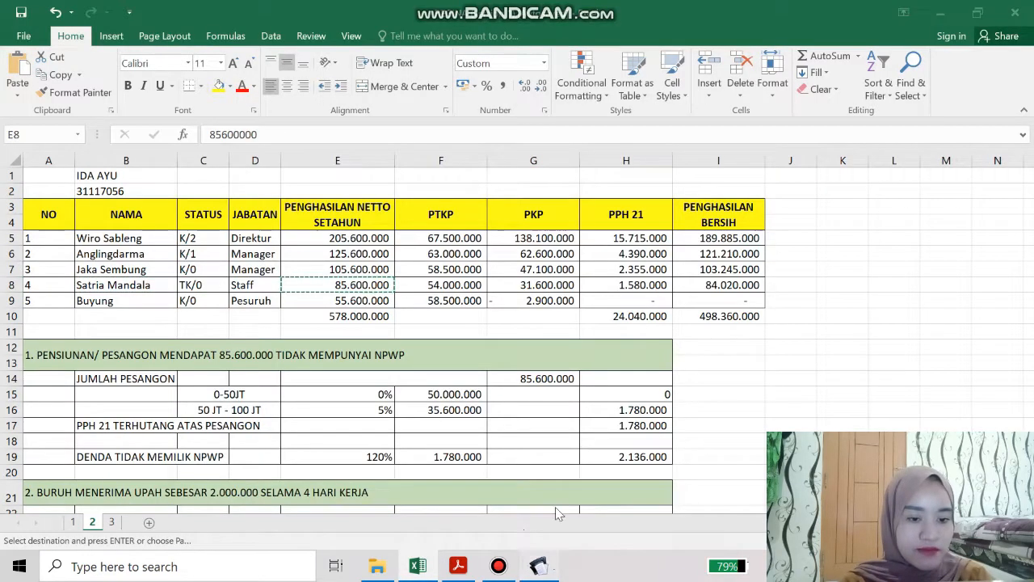
pyautogui.click(538, 566)
pyautogui.click(551, 344)
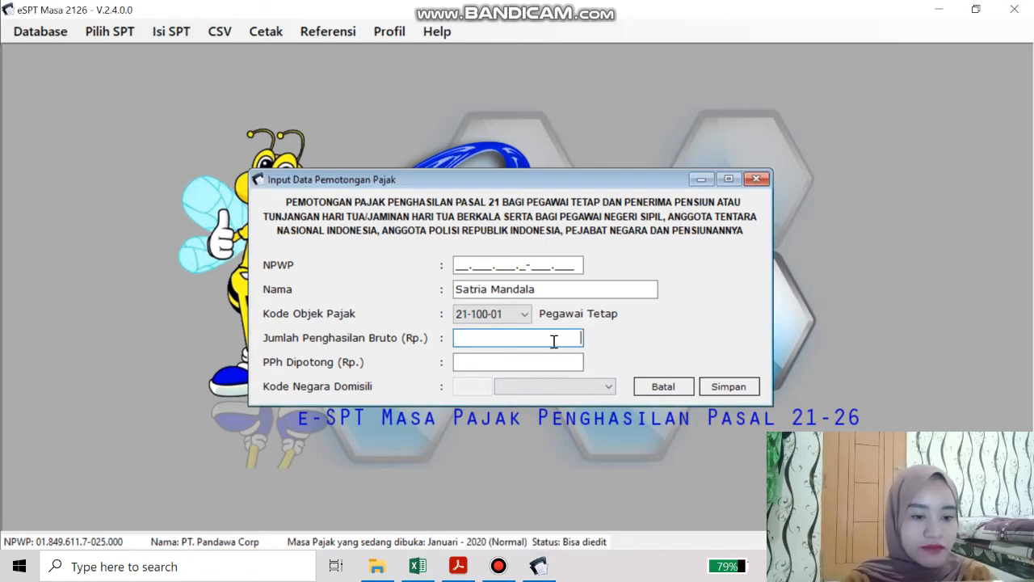
pyautogui.hotkey('ctrl', 'v')
# Fill in PPh withheld 1.580.000, copied from cell H8
pyautogui.click(556, 368)
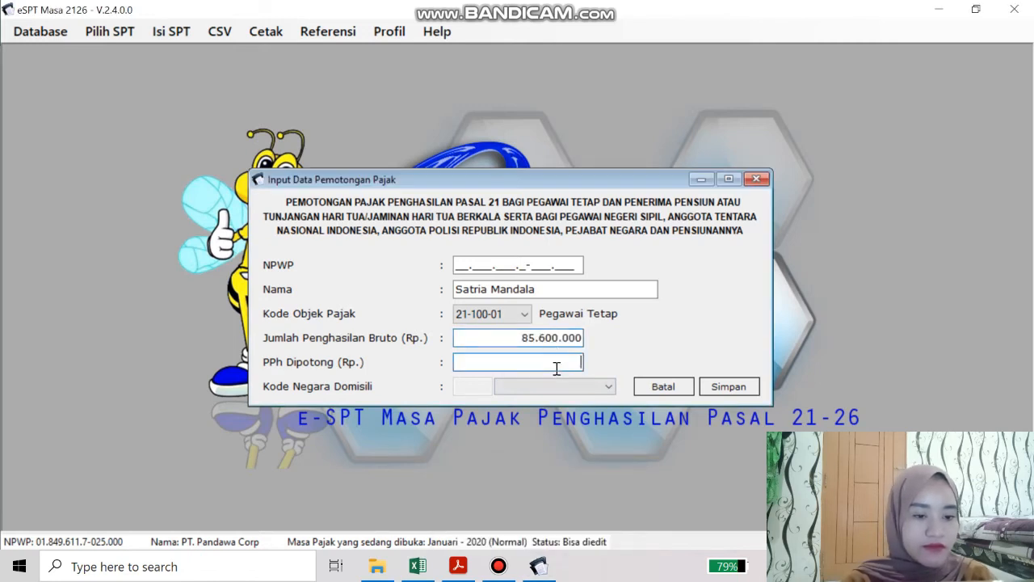
pyautogui.click(417, 565)
pyautogui.click(614, 288)
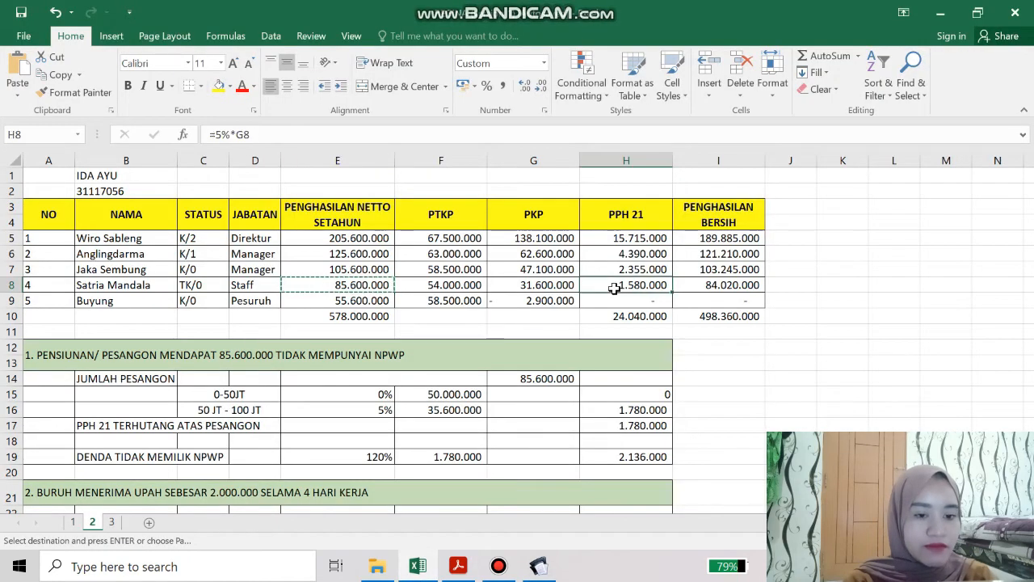
pyautogui.hotkey('ctrl', 'c')
pyautogui.click(539, 566)
pyautogui.hotkey('ctrl', 'v')
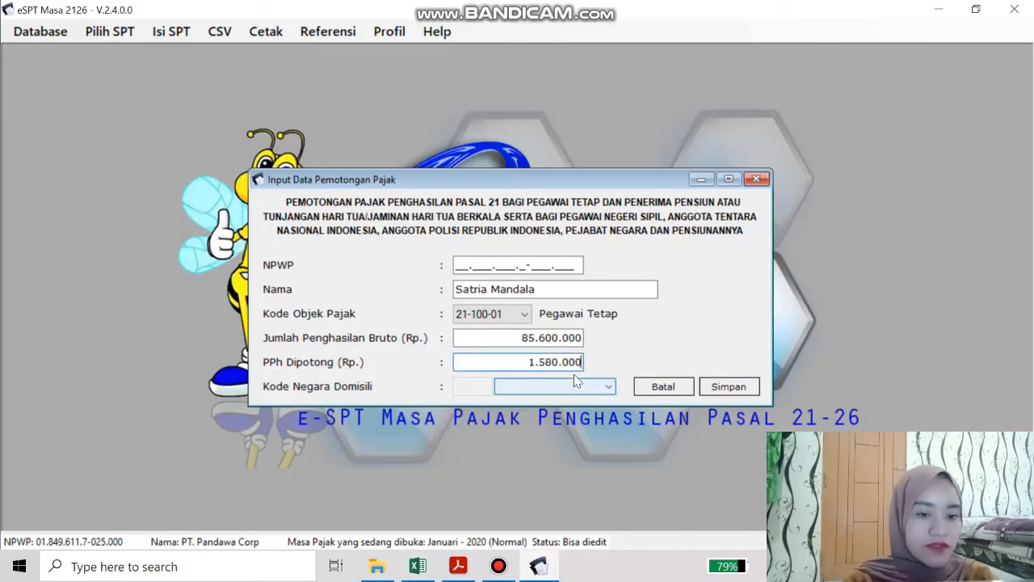
# Enter the employee's NPWP and save the withholding slip, confirming Yes
pyautogui.click(529, 265)
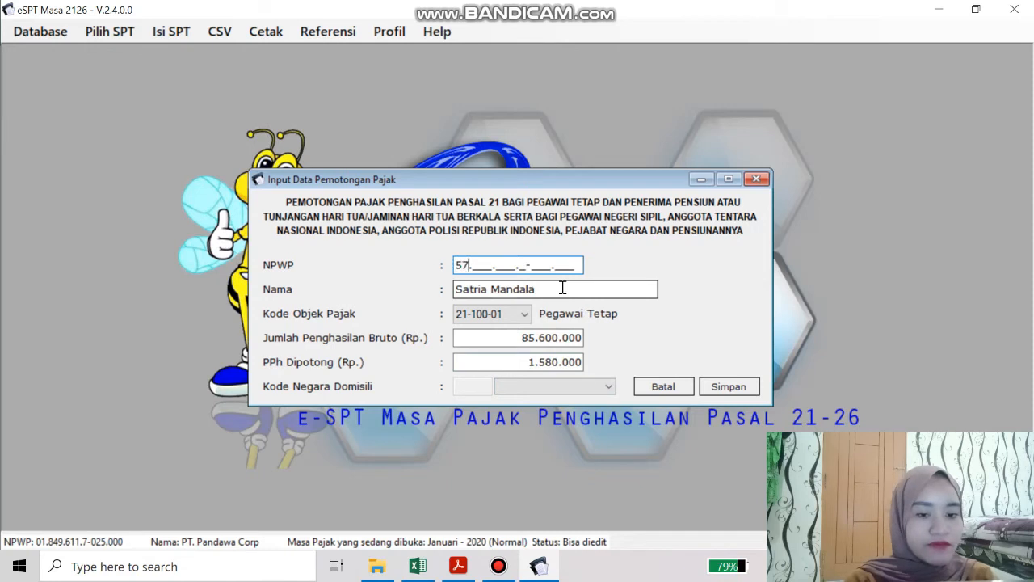
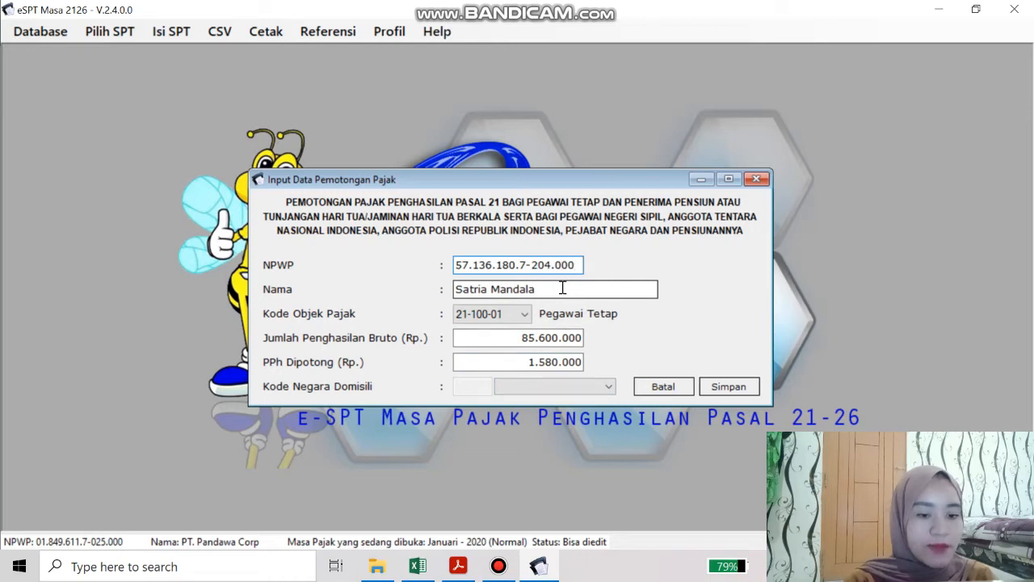
pyautogui.click(727, 386)
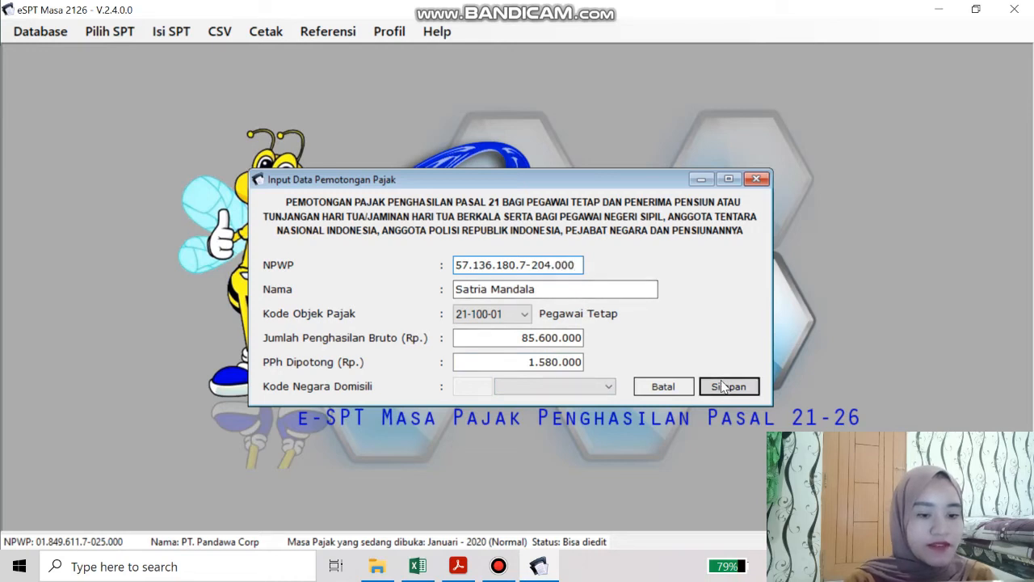
pyautogui.click(585, 336)
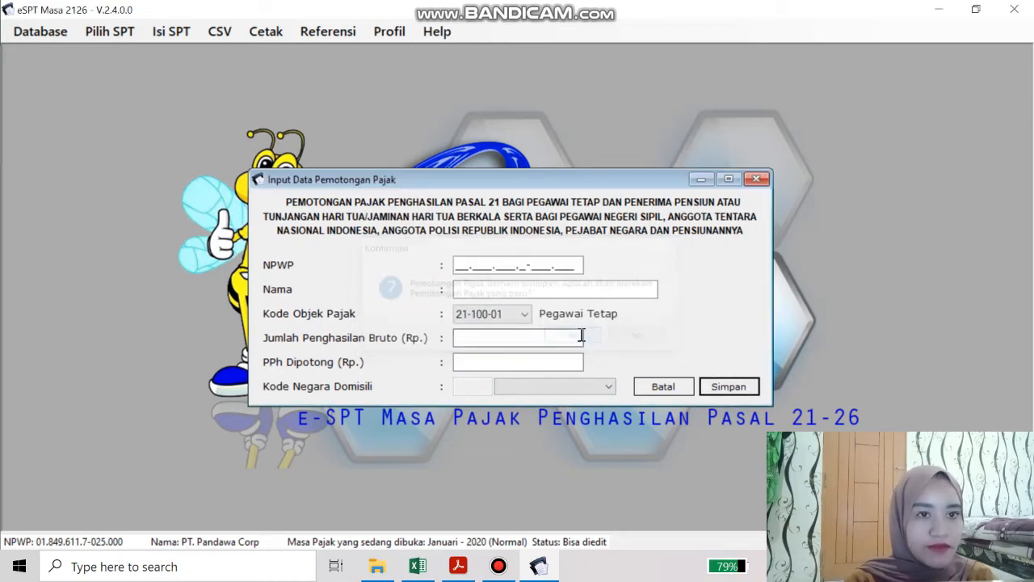
# Check the fifth employee's row in the workbook, then close the withholding entry form
pyautogui.click(418, 566)
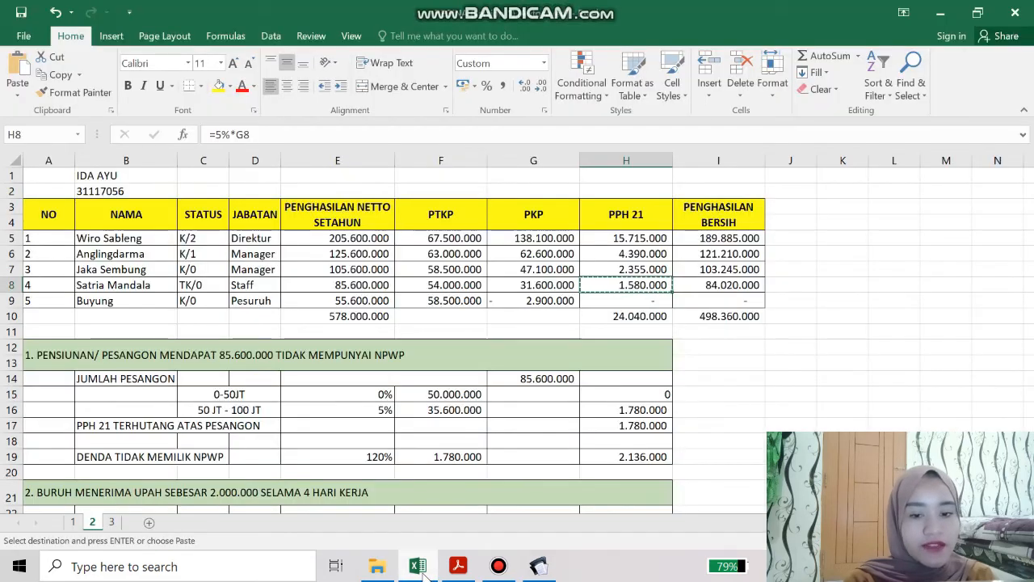
pyautogui.click(123, 301)
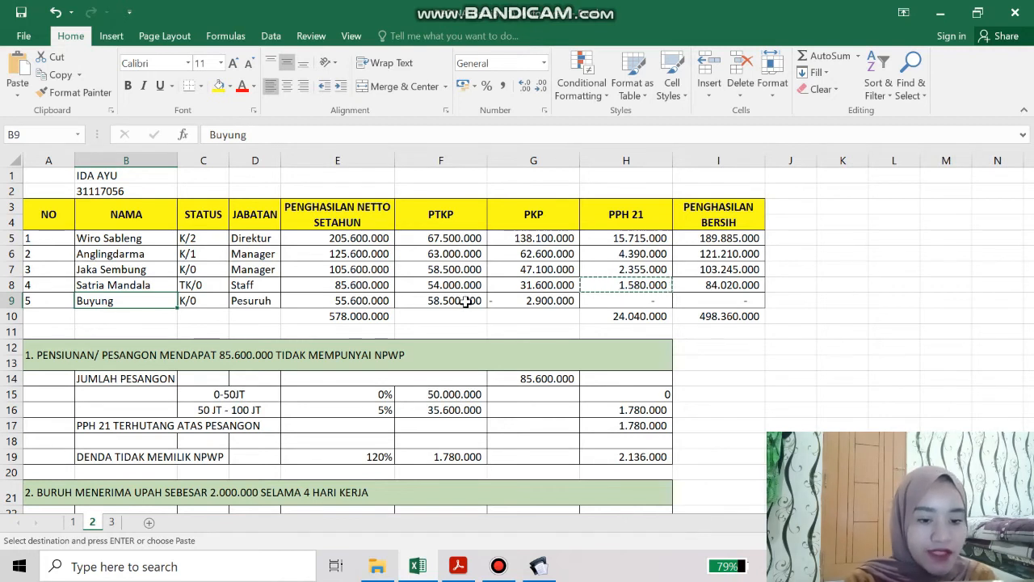
pyautogui.click(554, 568)
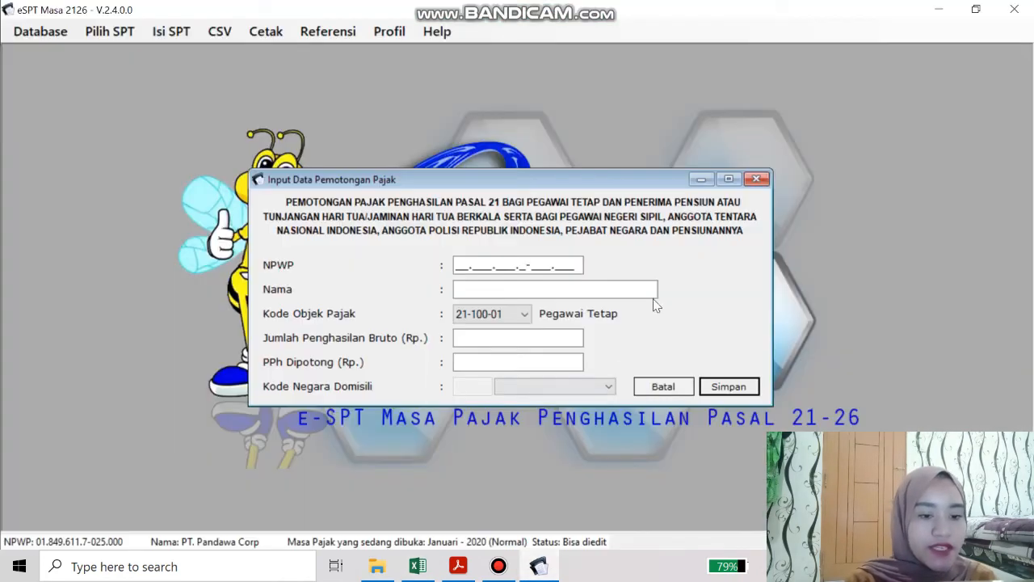
pyautogui.click(756, 181)
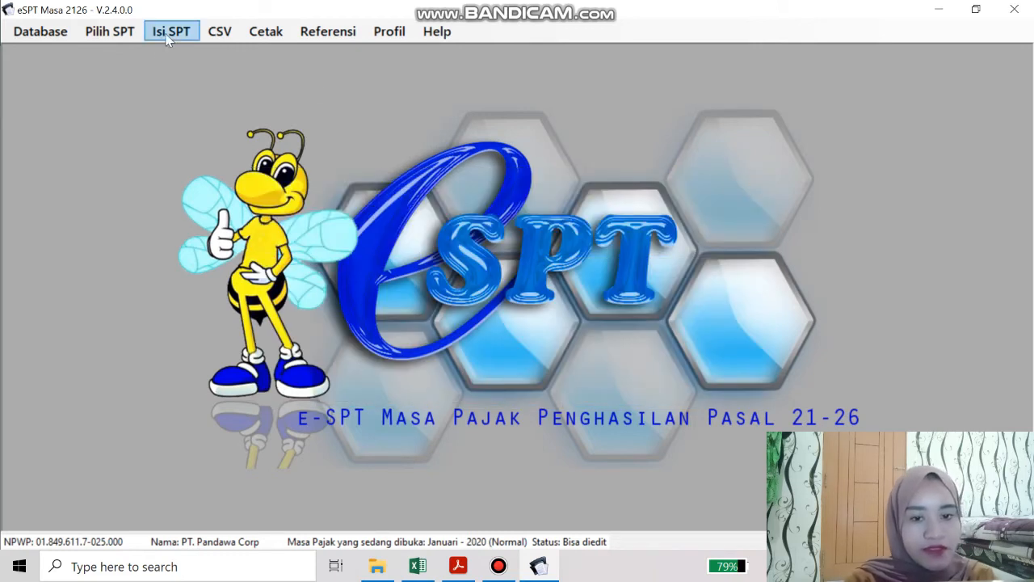
# Open Daftar Pemotongan Pajak (1721-I) for one tax month
pyautogui.click(191, 33)
pyautogui.moveTo(198, 74)
pyautogui.click(440, 78)
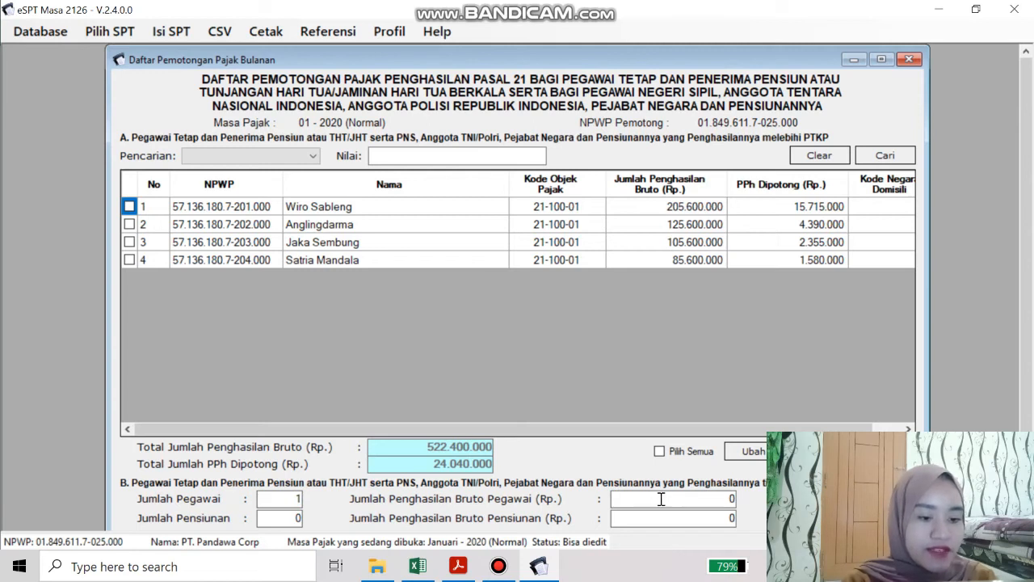
# Enter 55.600.000 from cell E9 as the Part B employee gross income
pyautogui.click(724, 499)
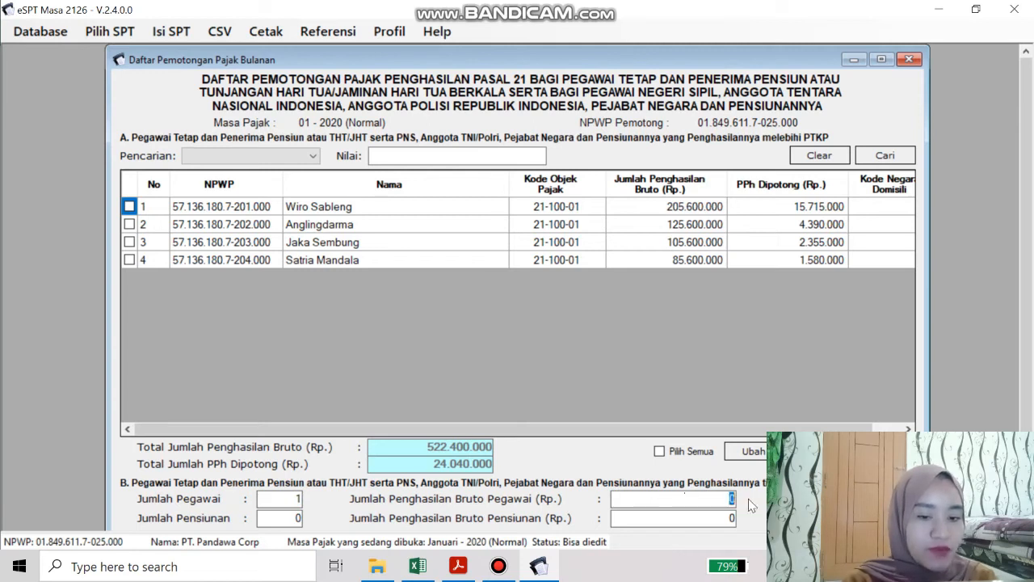
pyautogui.click(418, 565)
pyautogui.click(328, 299)
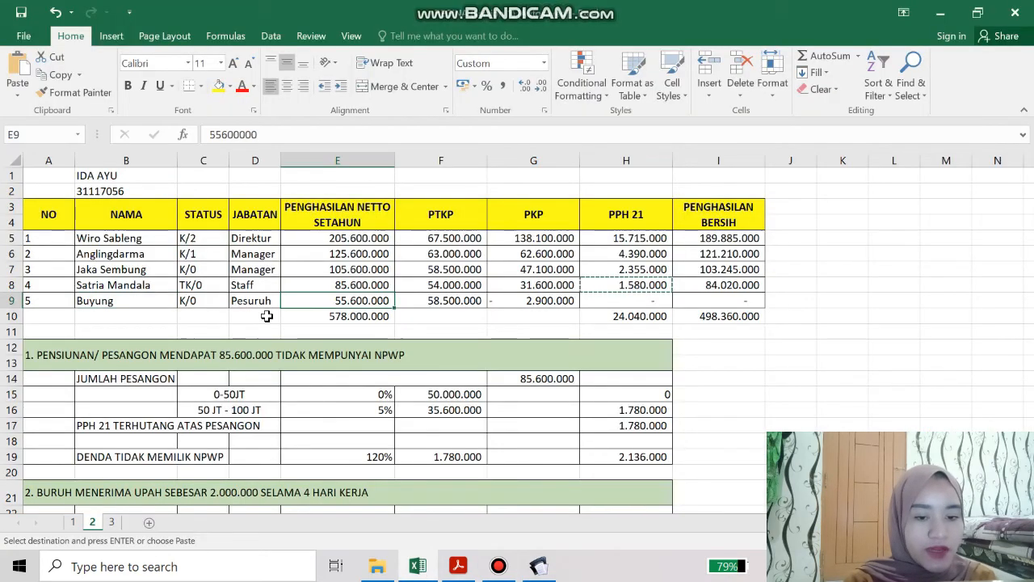
pyautogui.hotkey('ctrl', 'c')
pyautogui.click(539, 565)
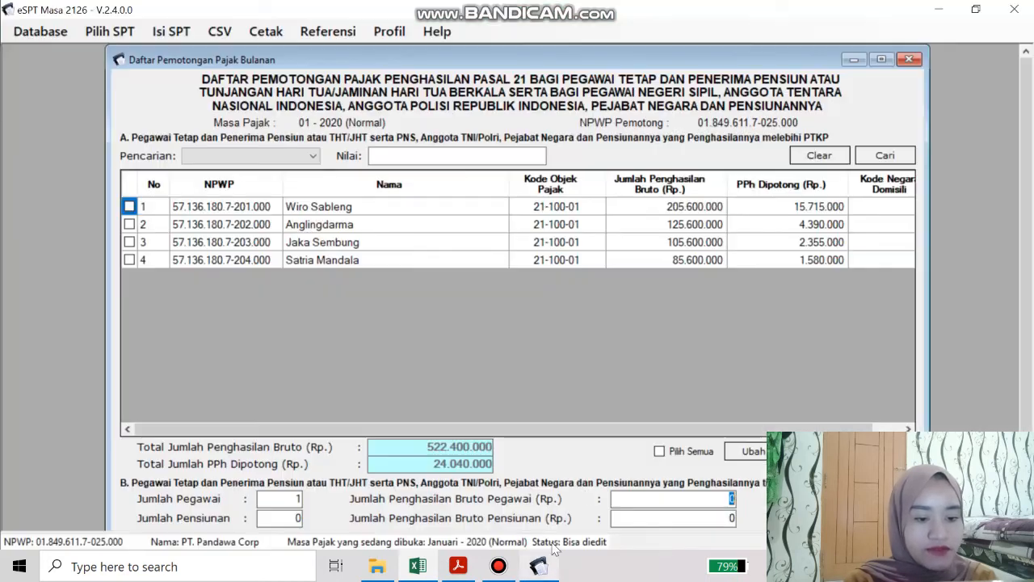
pyautogui.hotkey('ctrl', 'v')
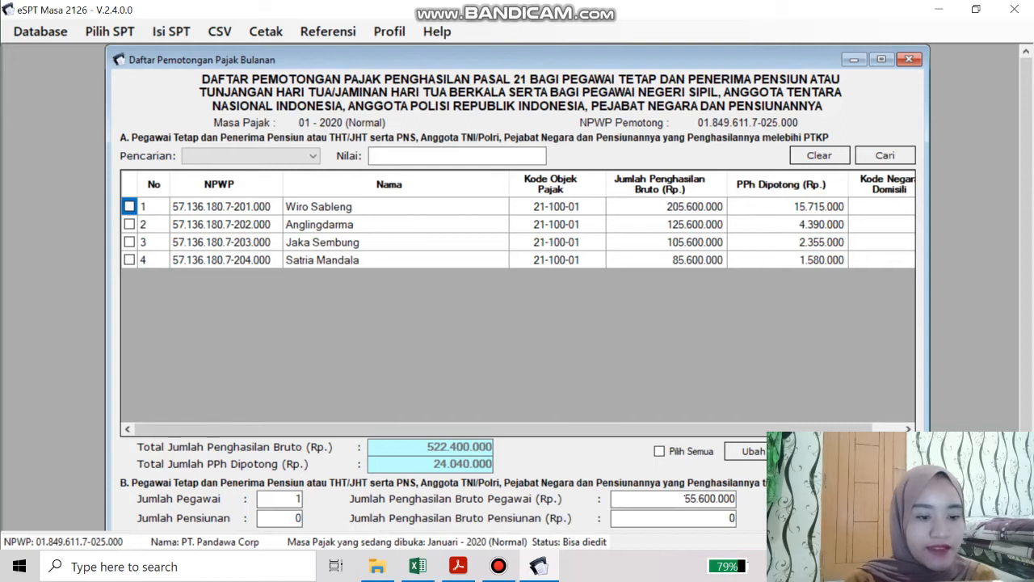
# Save Part B, acknowledge the confirmation, and close the withholding list
pyautogui.click(884, 517)
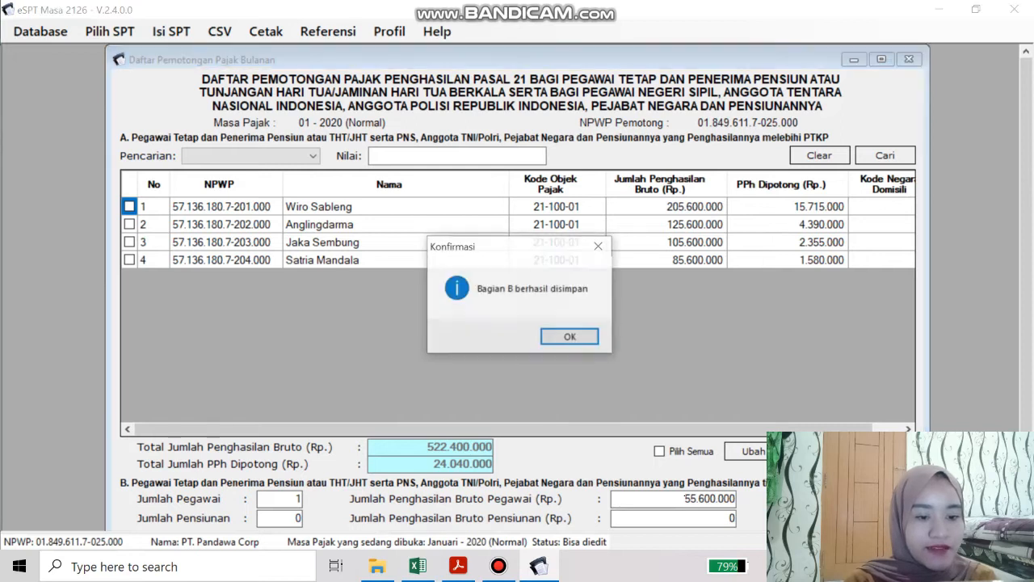
pyautogui.click(584, 342)
pyautogui.click(907, 59)
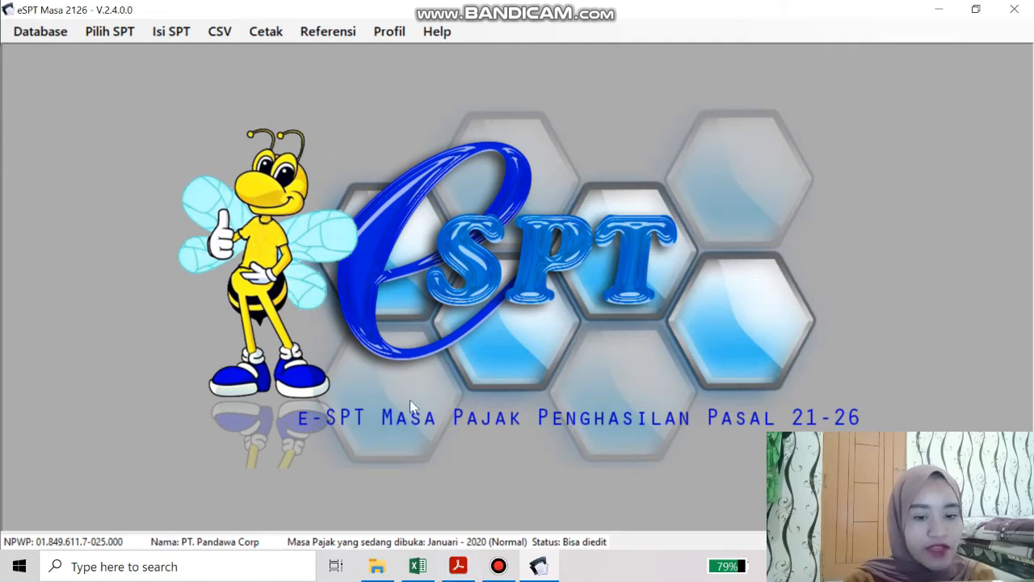
pyautogui.click(458, 566)
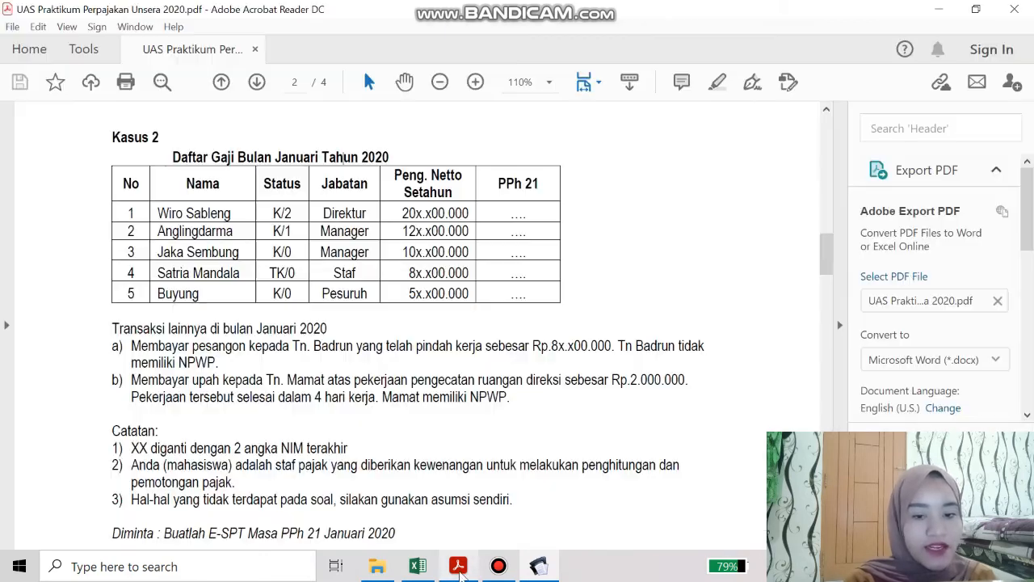
pyautogui.scroll(-1, 397, 374)
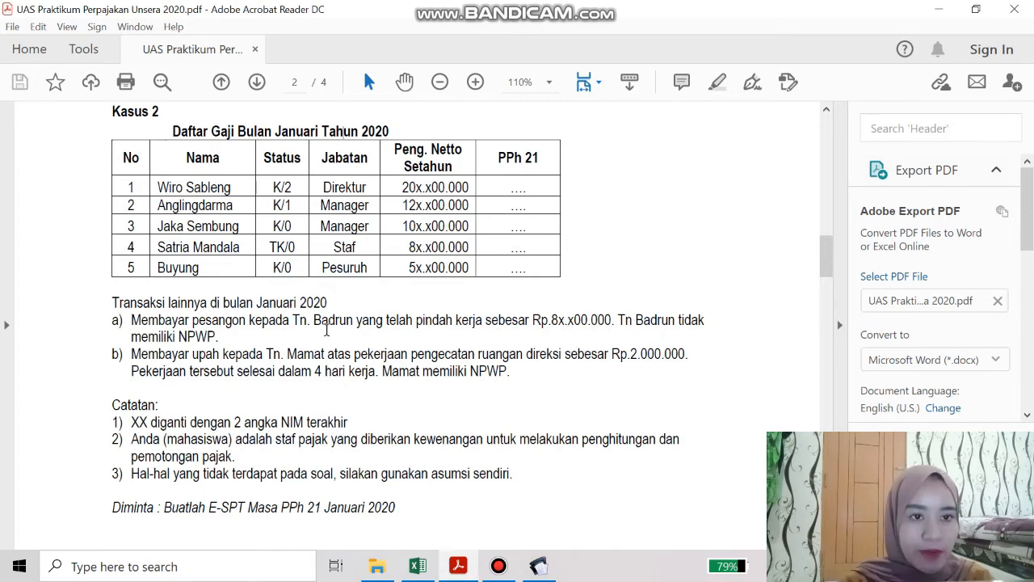
pyautogui.click(538, 566)
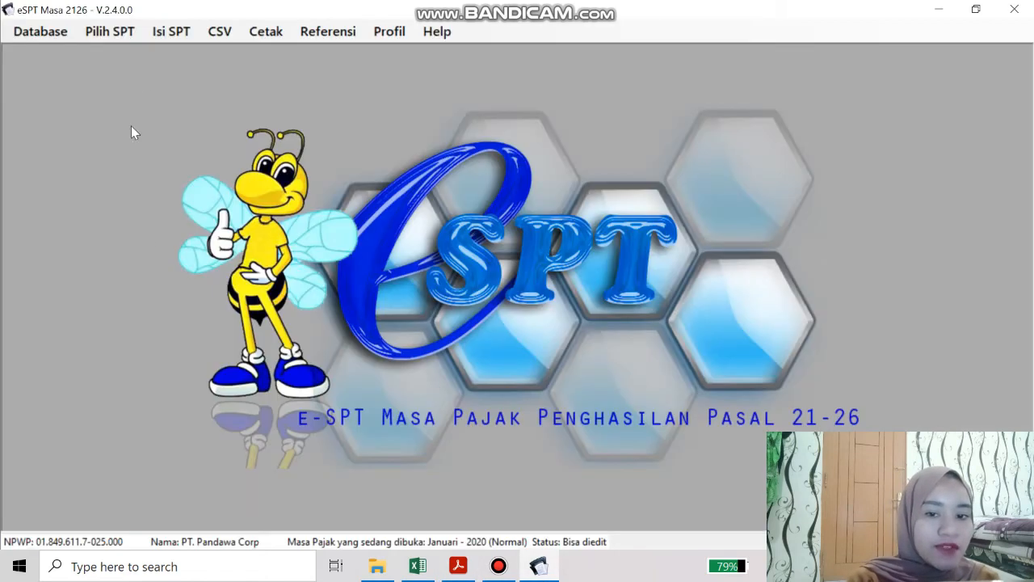
# Open the Final (1721-III) withholding slip list and start a new slip
pyautogui.click(170, 32)
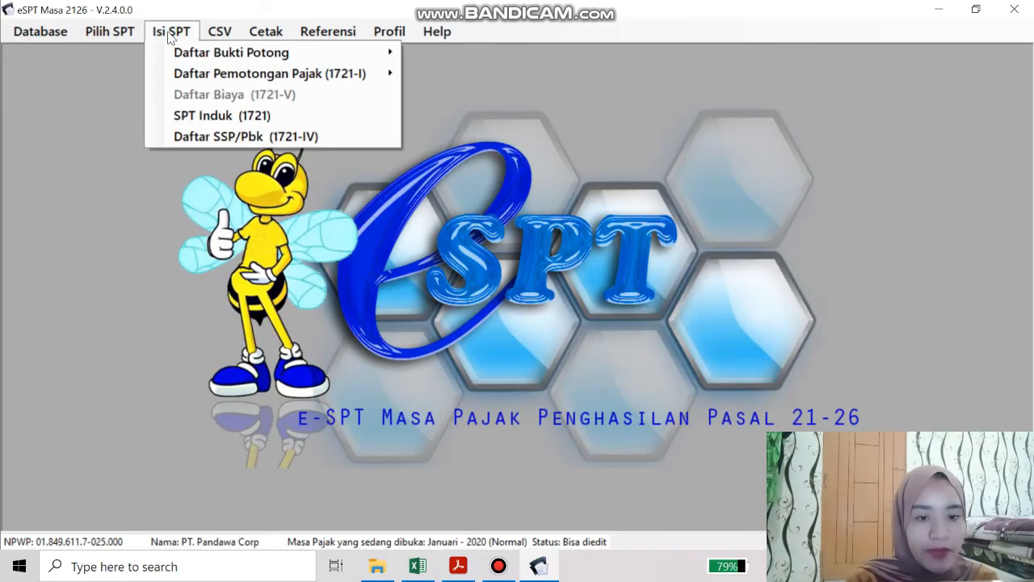
pyautogui.moveTo(215, 55)
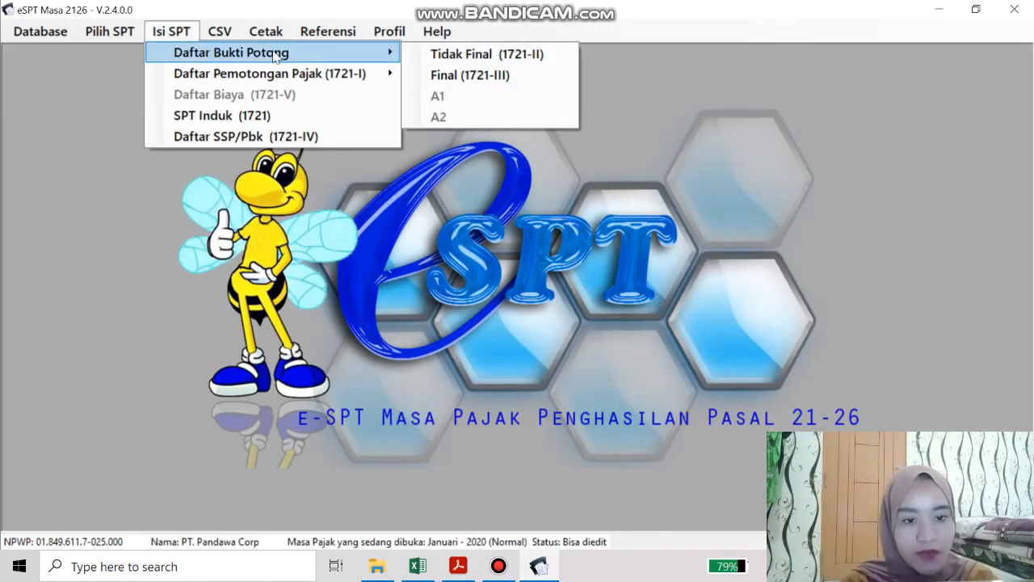
pyautogui.click(477, 81)
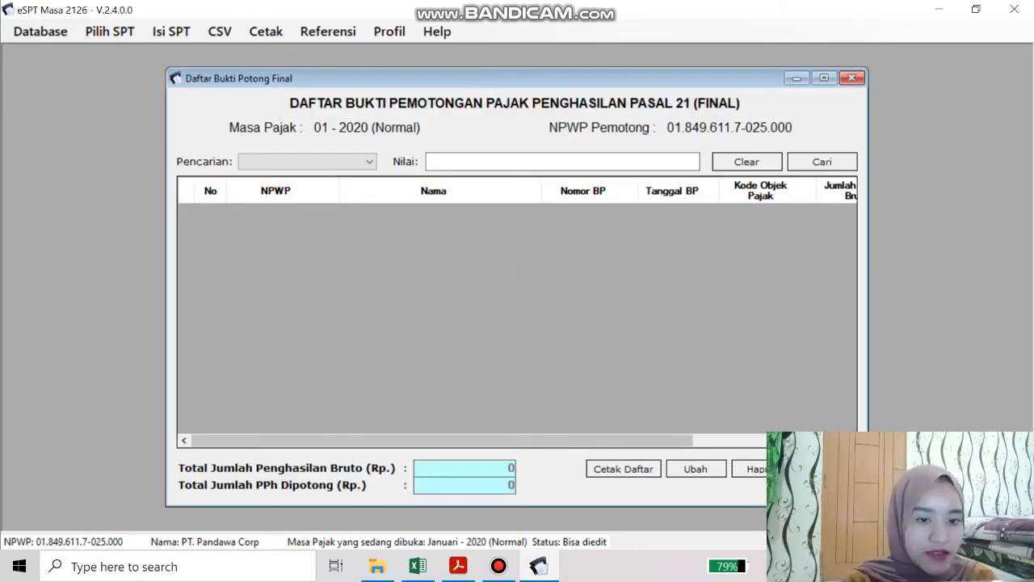
pyautogui.click(826, 468)
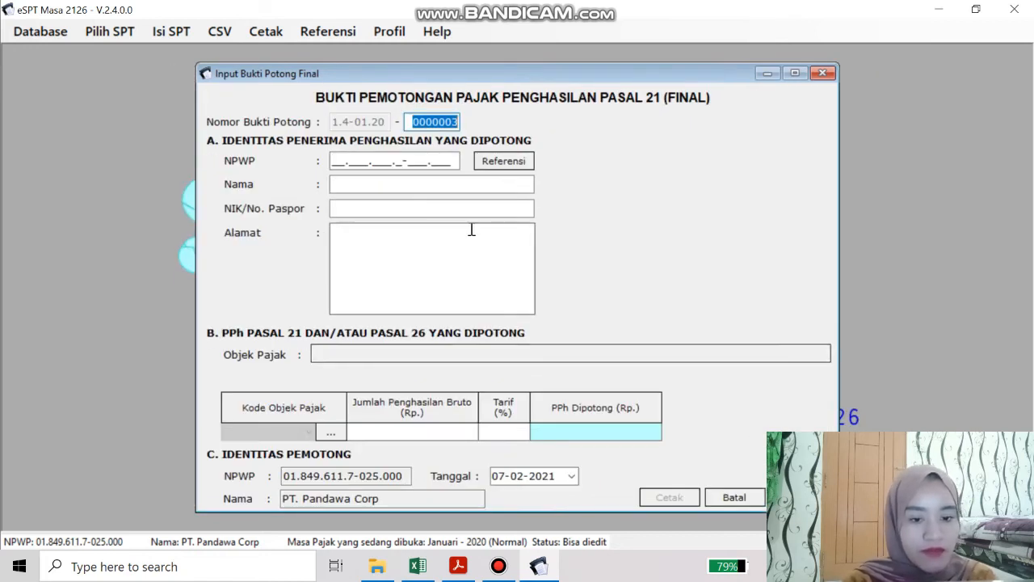
pyautogui.click(331, 433)
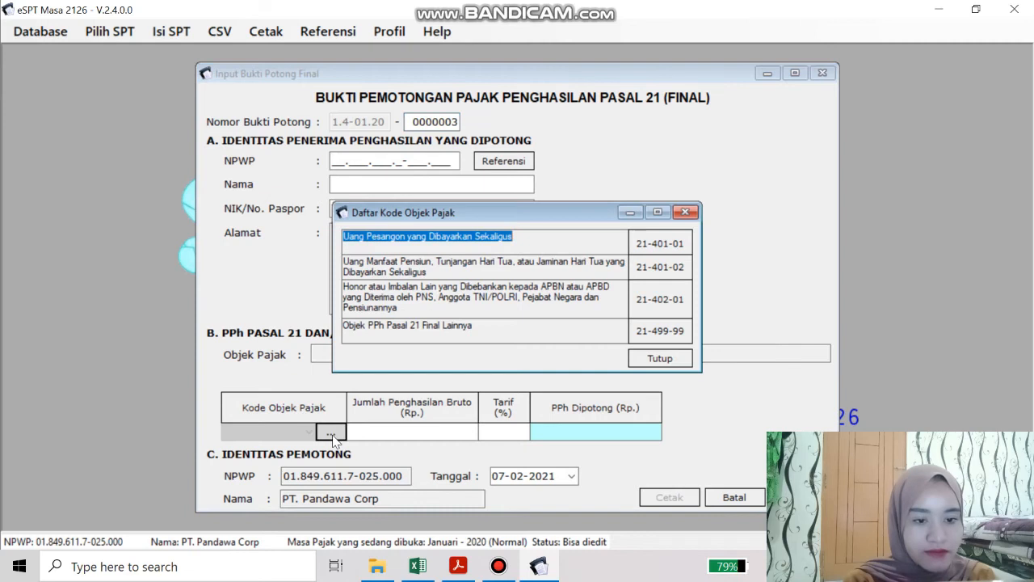
pyautogui.click(686, 212)
# Enter the recipient's name, NIK and address SERANG, and choose object code 21-401-01
pyautogui.click(456, 186)
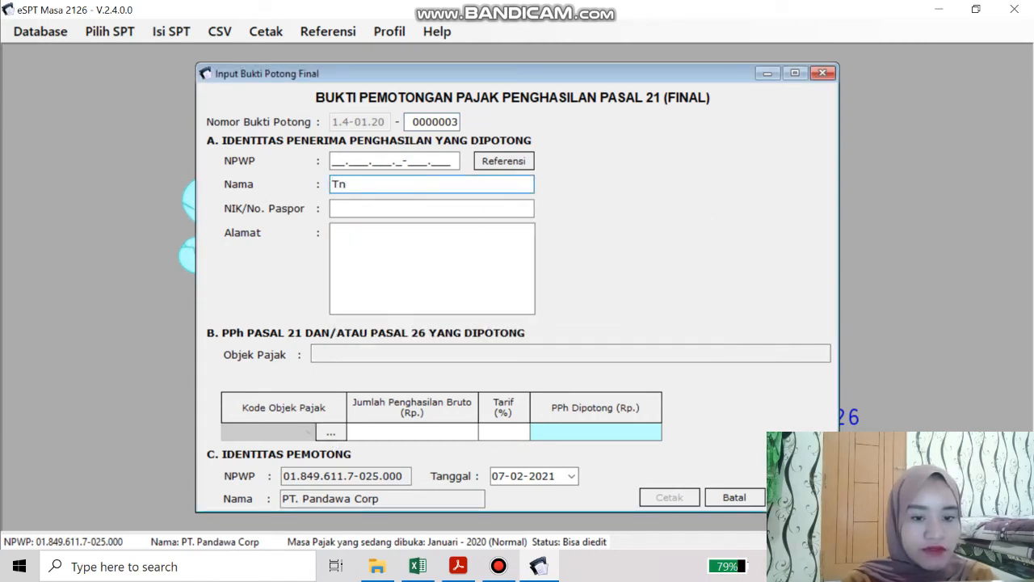
pyautogui.write('Tn. Badru')
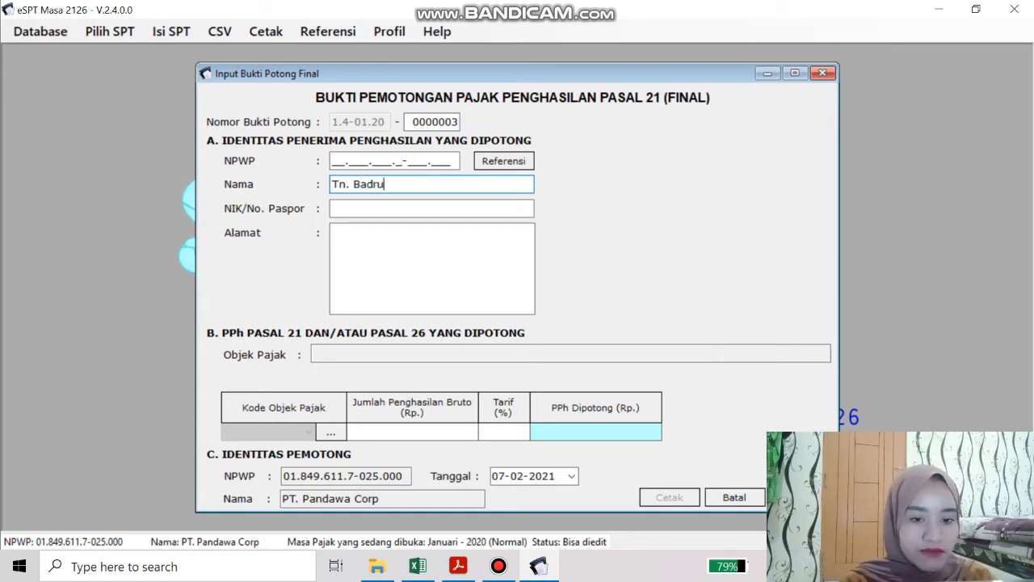
pyautogui.write('n')
pyautogui.press('Tab')
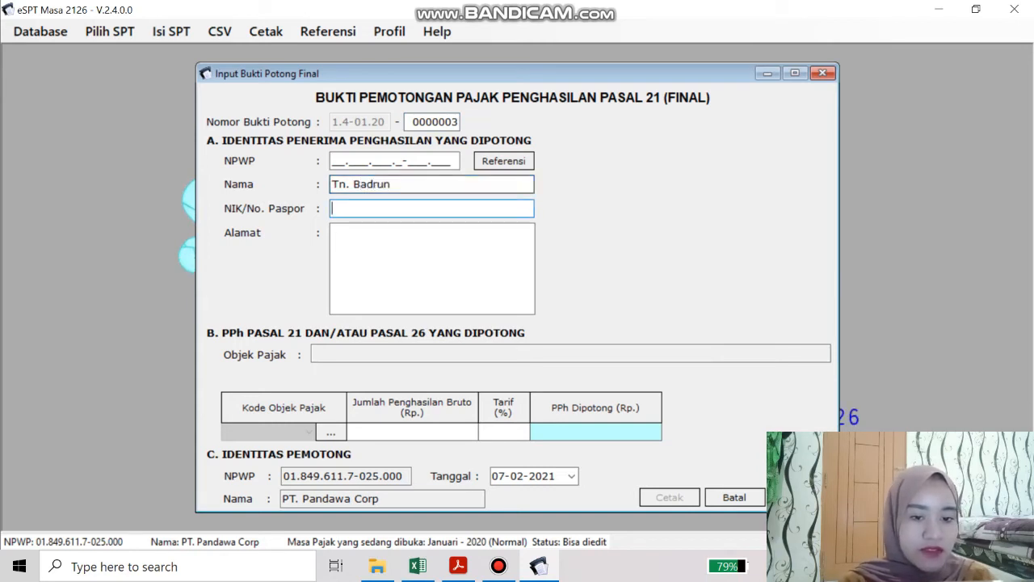
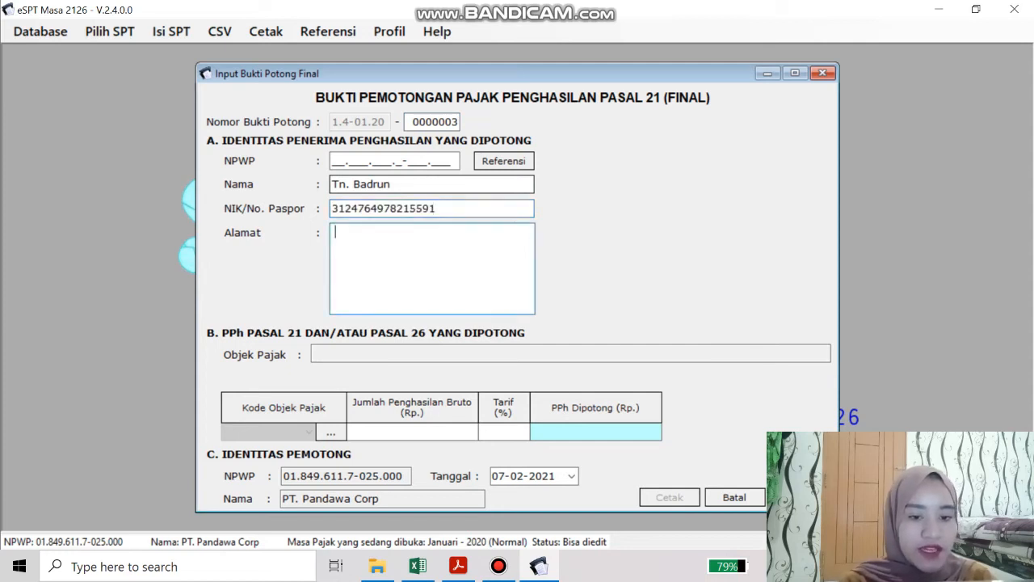
pyautogui.write('ERANG')
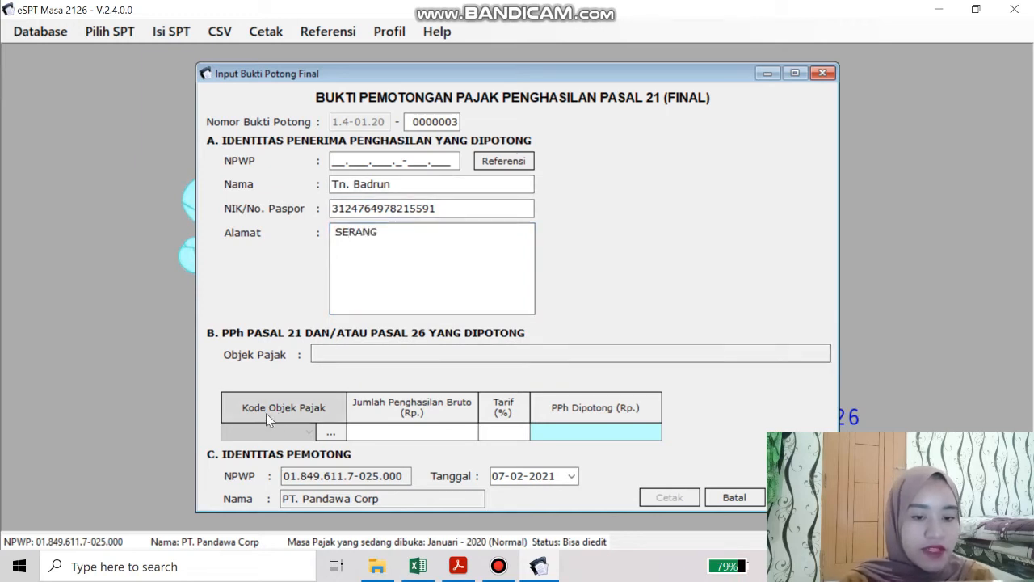
pyautogui.click(330, 431)
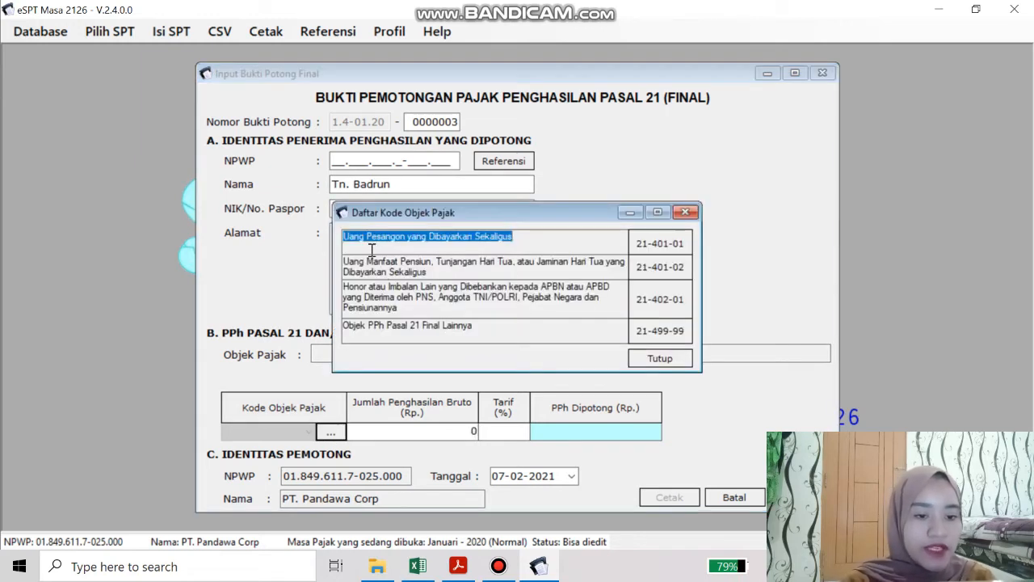
pyautogui.doubleClick(655, 245)
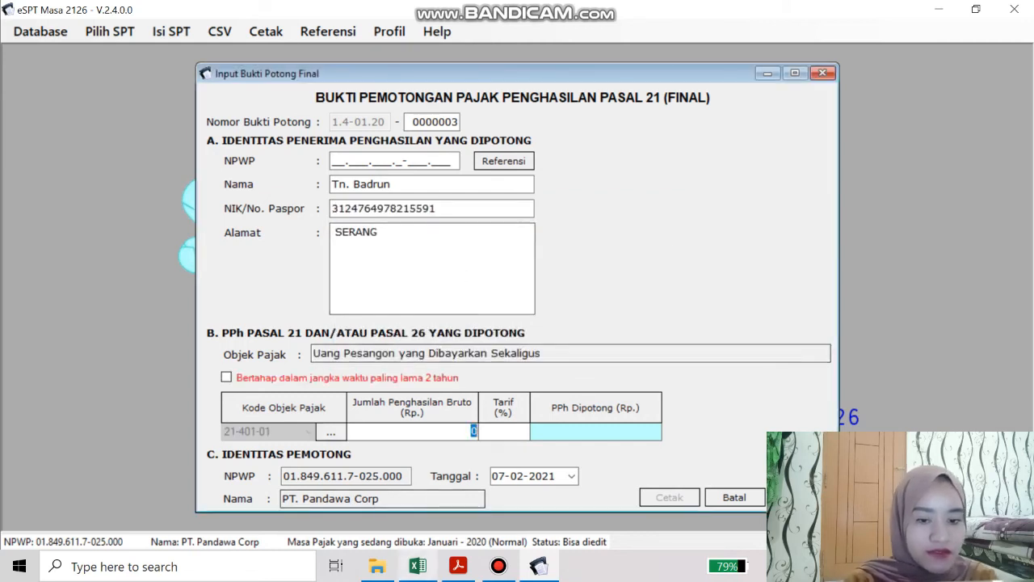
pyautogui.click(418, 567)
pyautogui.scroll(-2, 280, 343)
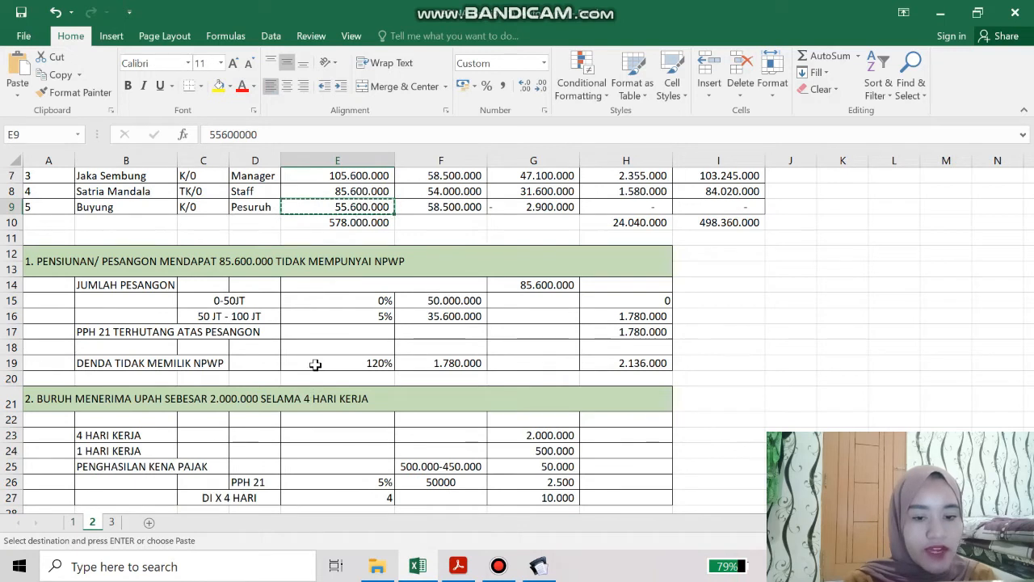
# Enter the severance gross income as 85.600.000 after checking it in the worksheet
pyautogui.scroll(1, 280, 343)
pyautogui.click(266, 315)
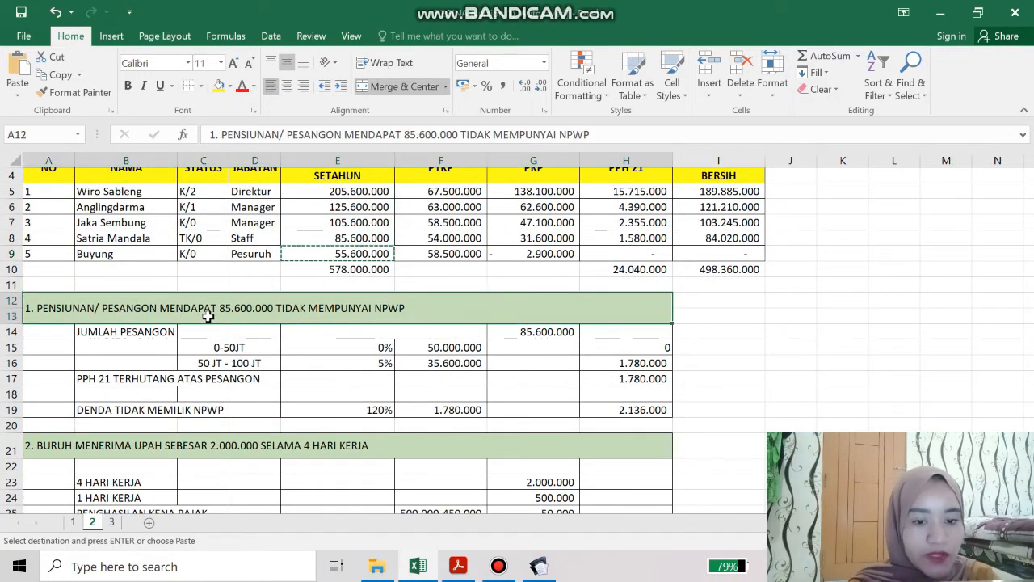
pyautogui.click(538, 565)
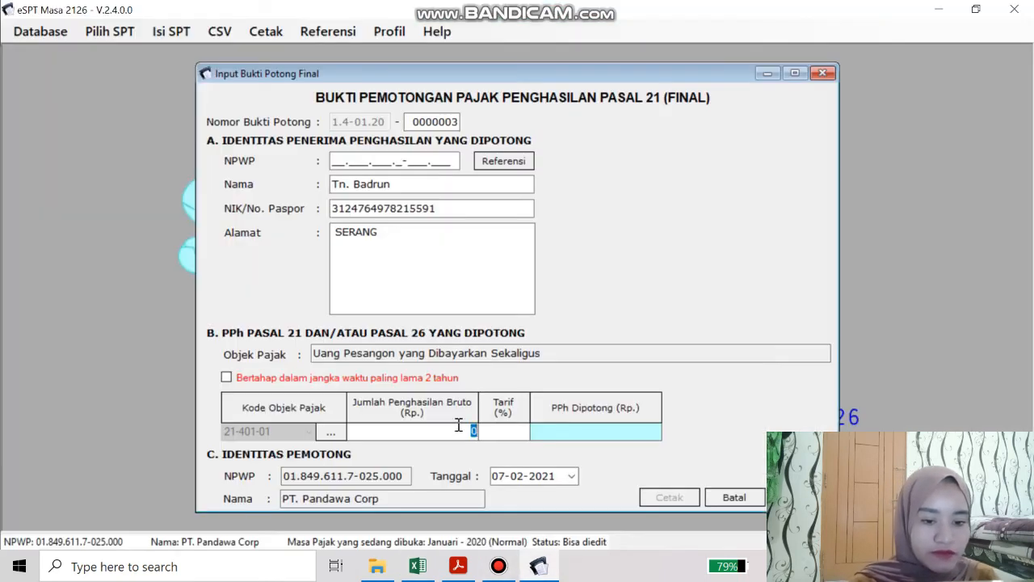
pyautogui.press('BackSpace')
pyautogui.write('8')
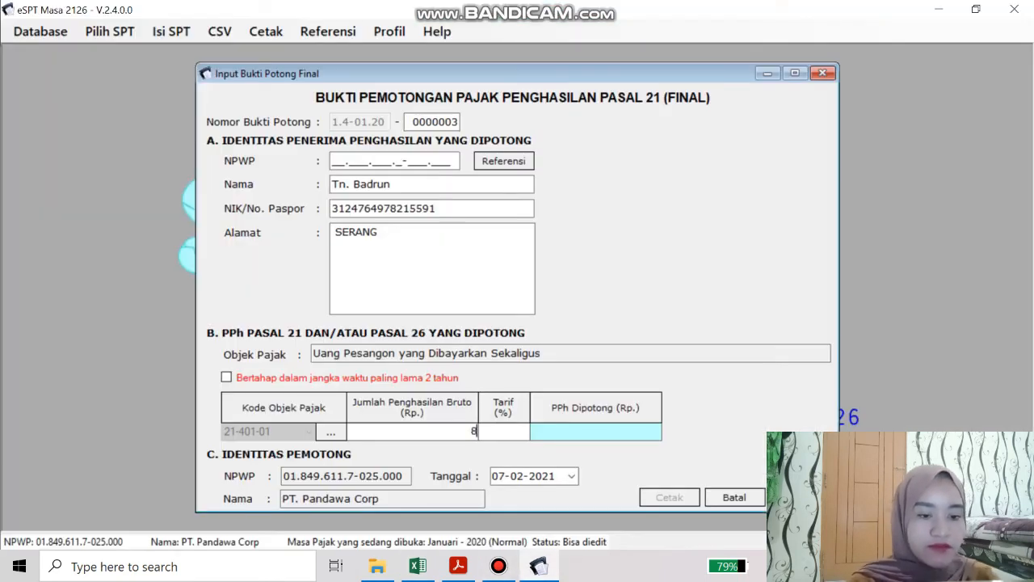
pyautogui.write('5600000')
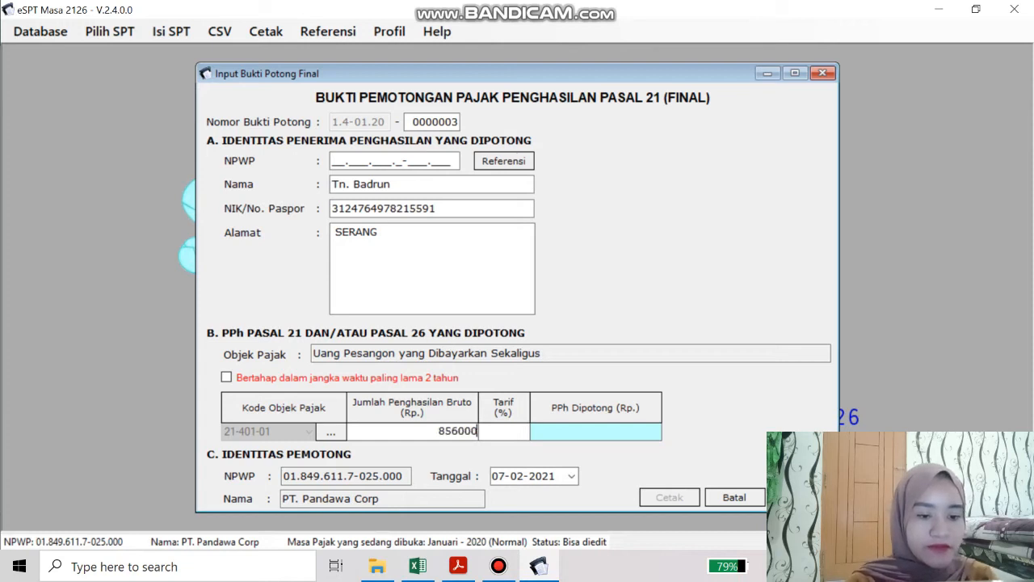
pyautogui.press('Tab')
pyautogui.press('Tab')
pyautogui.press('Tab')
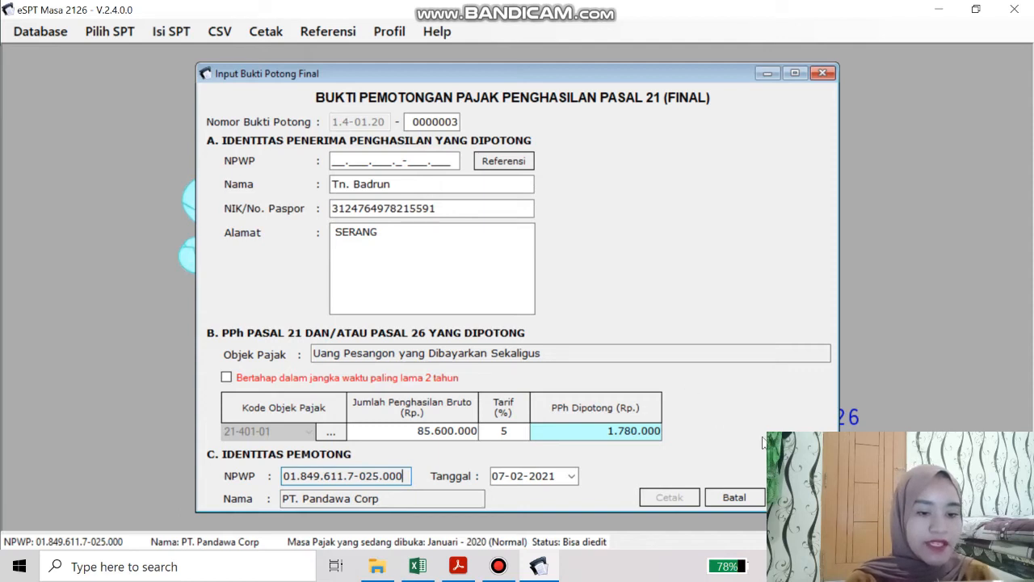
# Correct the invalid NPWP, save the slip with PPh 1.780.000, and close the form
pyautogui.click(799, 497)
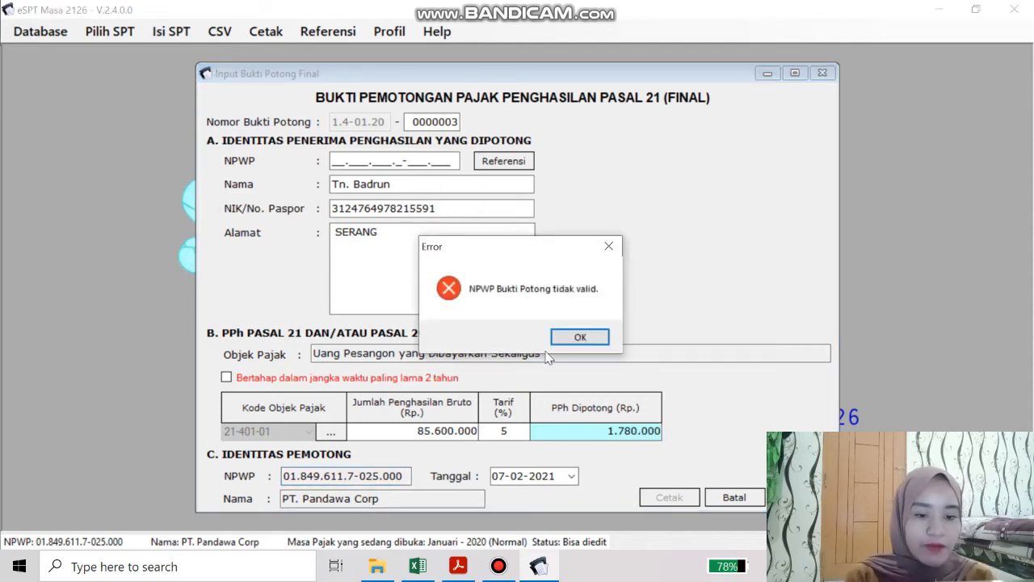
pyautogui.click(572, 343)
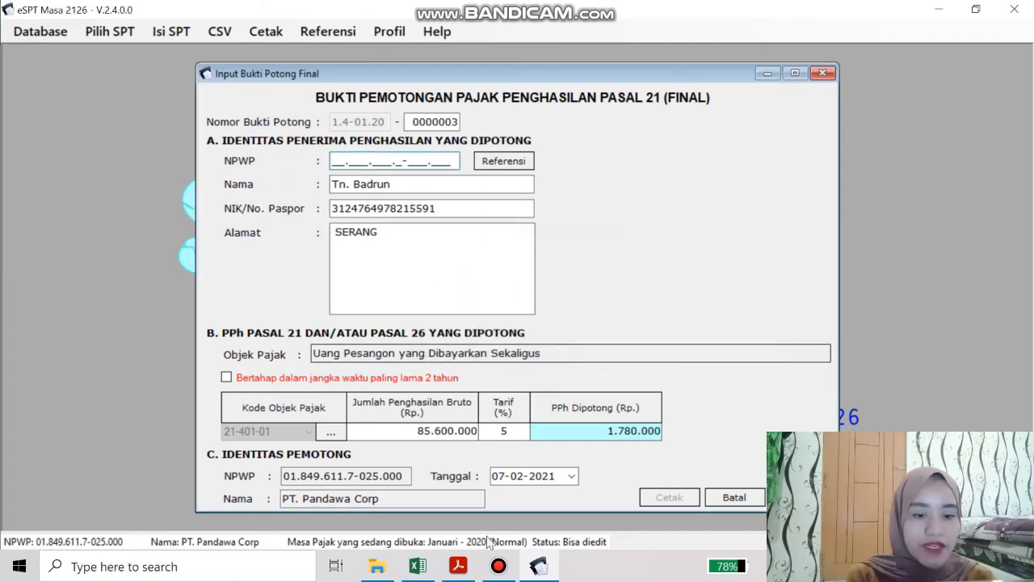
pyautogui.moveTo(496, 566)
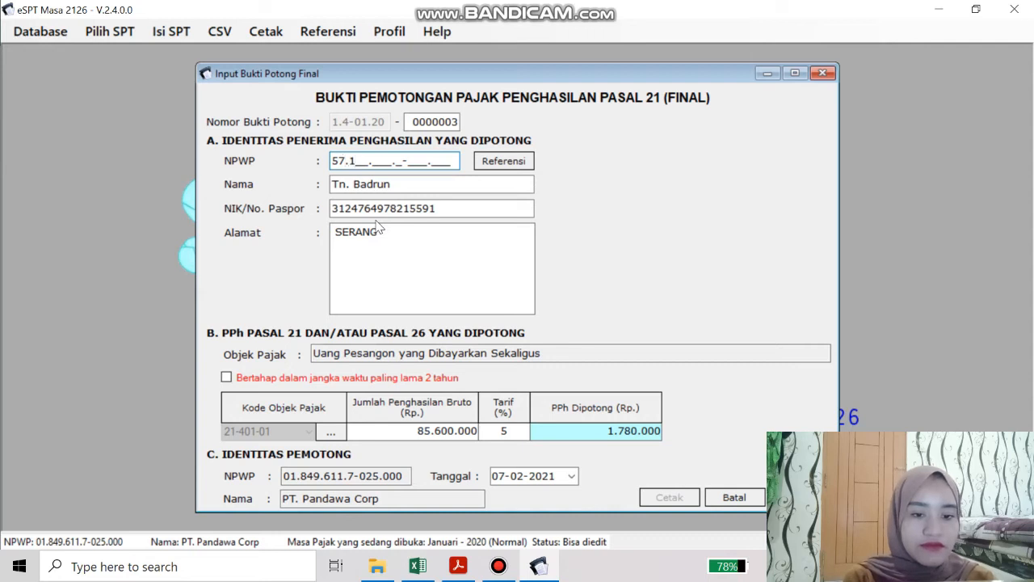
pyautogui.press('BackSpace')
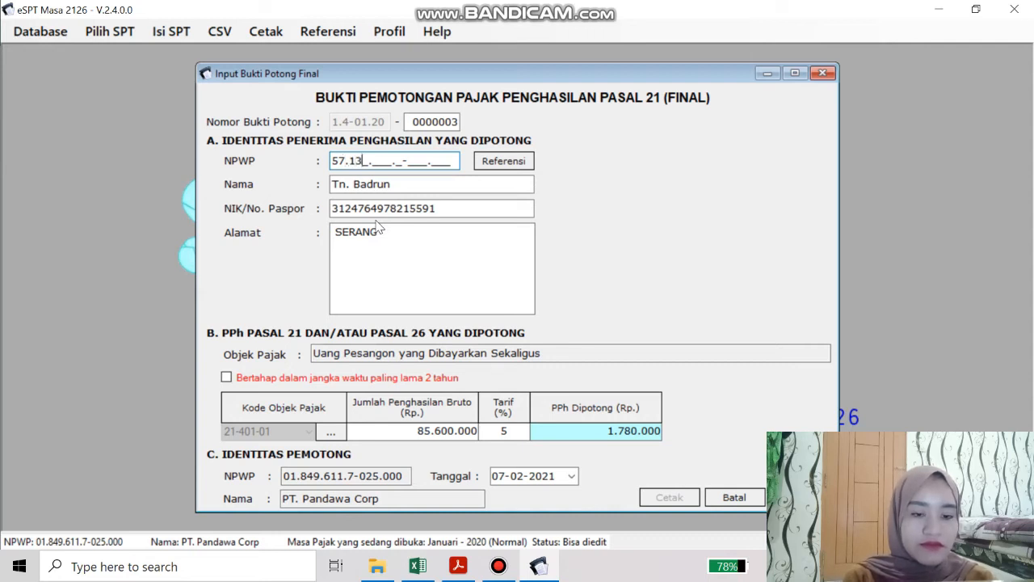
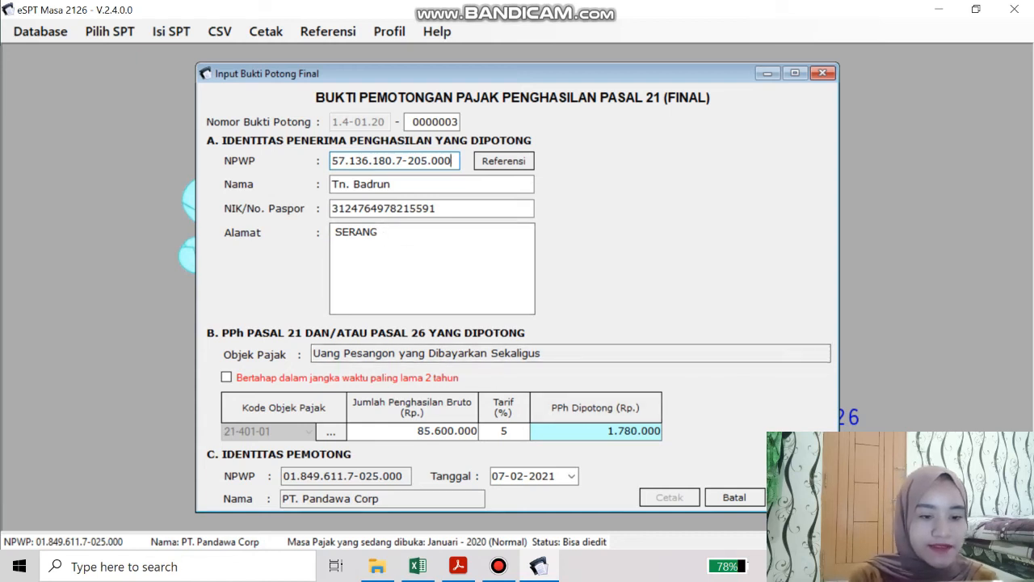
pyautogui.click(798, 496)
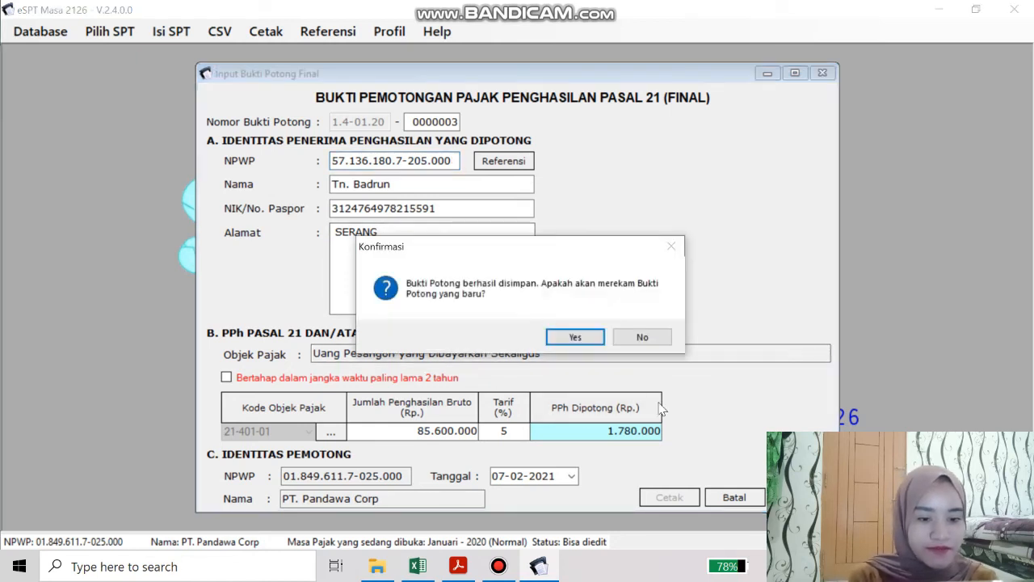
pyautogui.click(577, 343)
pyautogui.click(823, 73)
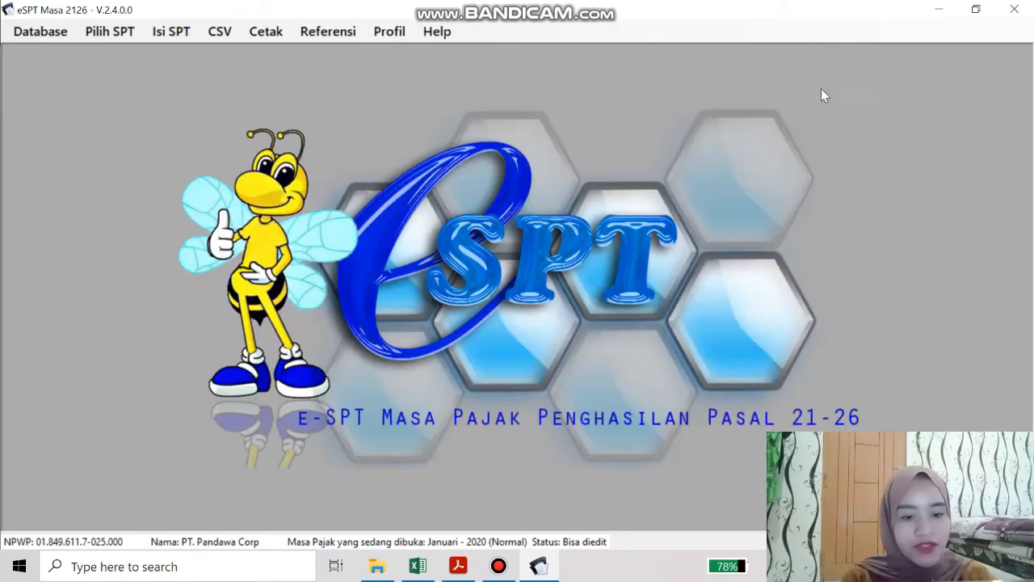
# Review the assignment PDF, then open the Tidak Final (1721-II) slip list for 01-2020
pyautogui.click(458, 566)
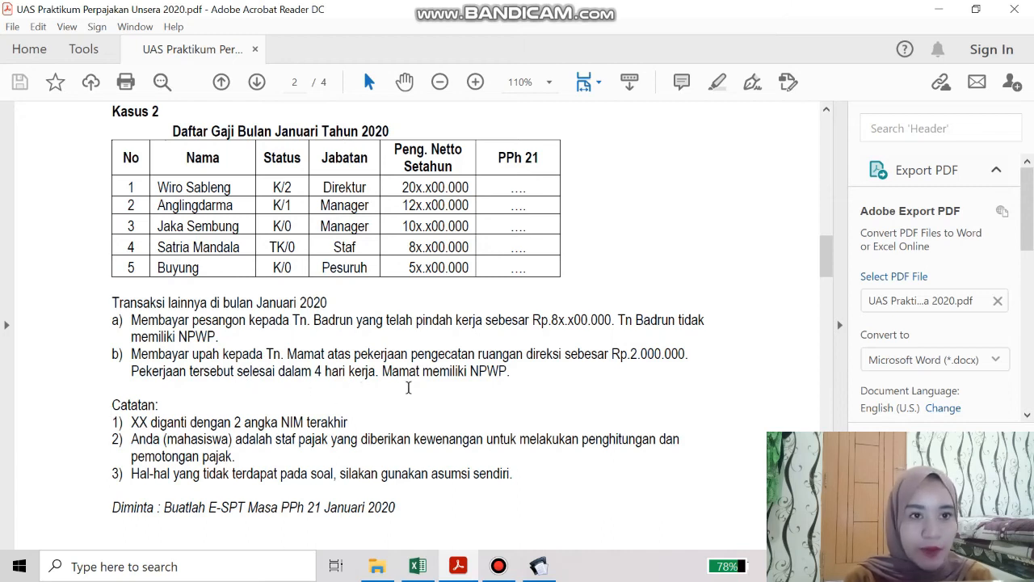
pyautogui.click(538, 565)
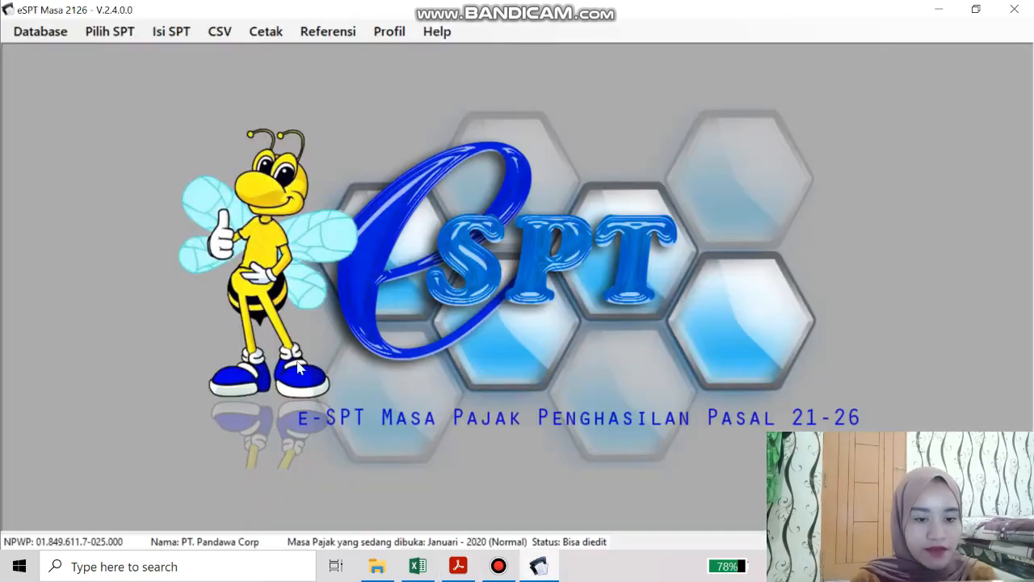
pyautogui.click(173, 32)
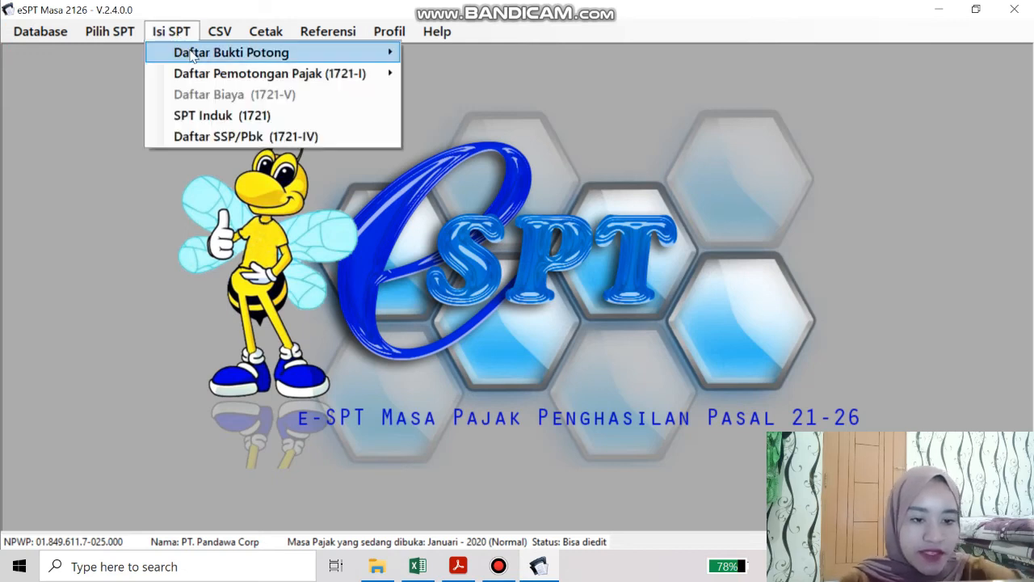
pyautogui.moveTo(196, 57)
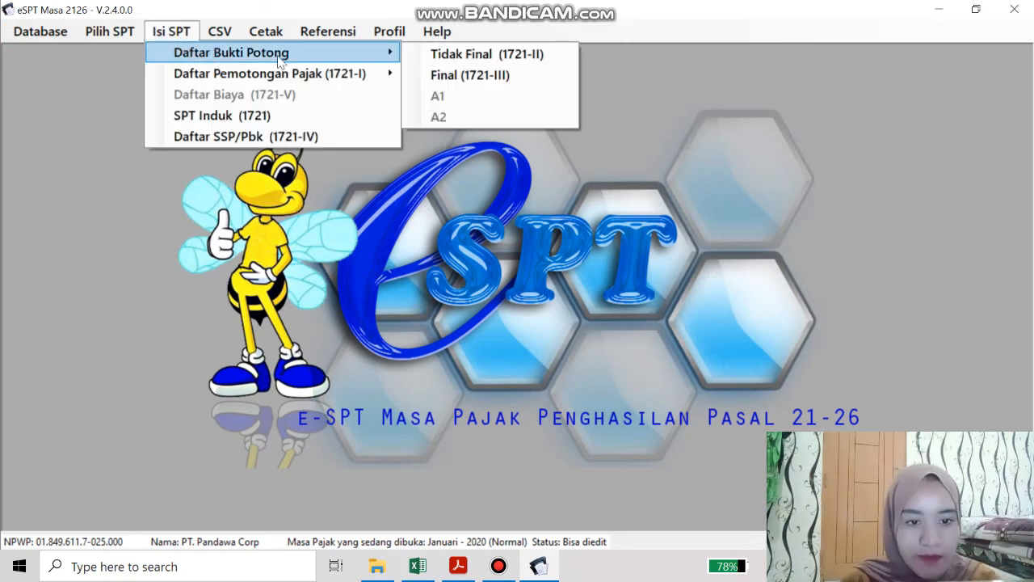
pyautogui.click(441, 57)
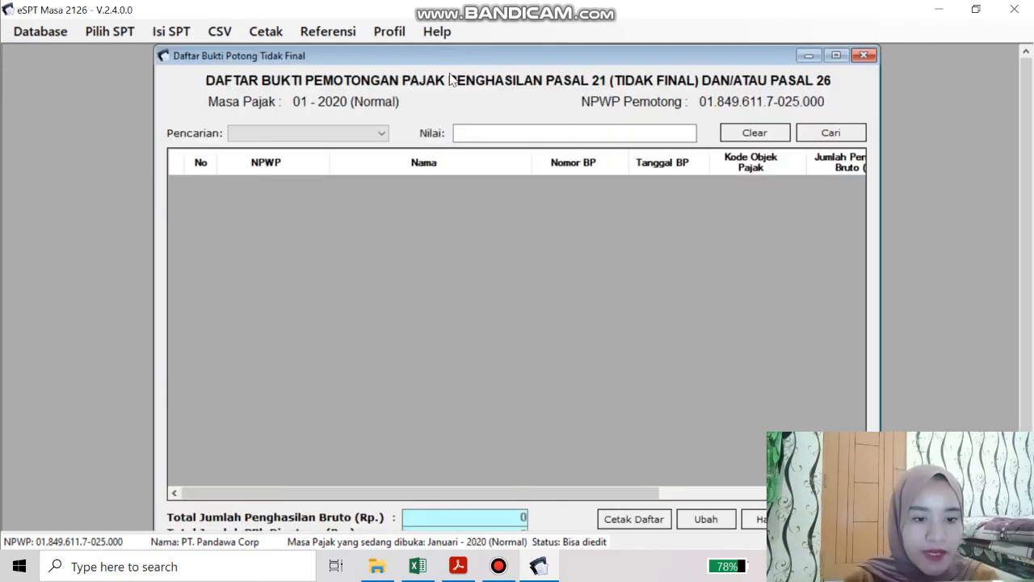
# Start a new non-final slip with the recipient's name, NIK, address Serang and NPWP
pyautogui.click(835, 519)
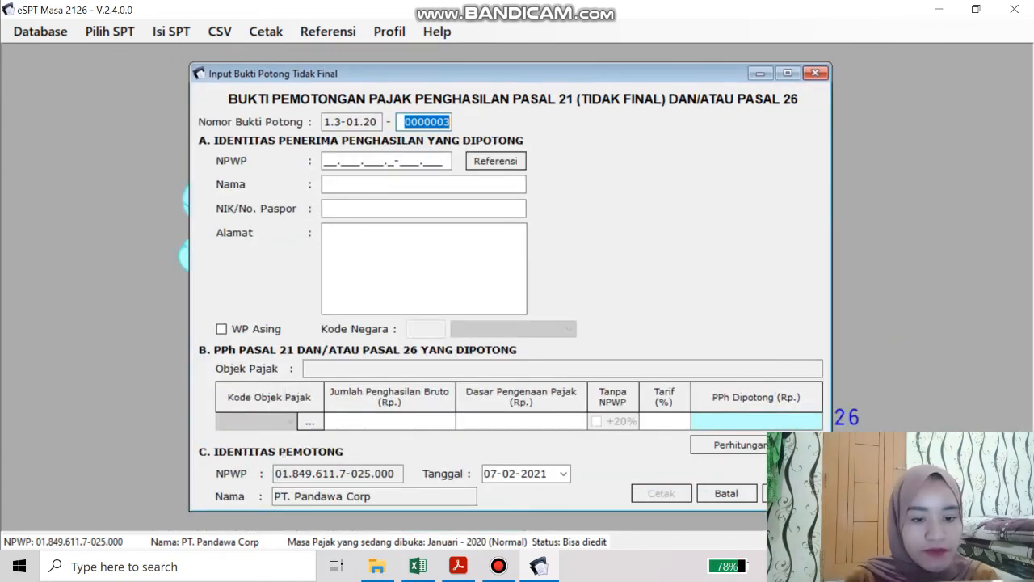
pyautogui.click(354, 184)
pyautogui.write('TN')
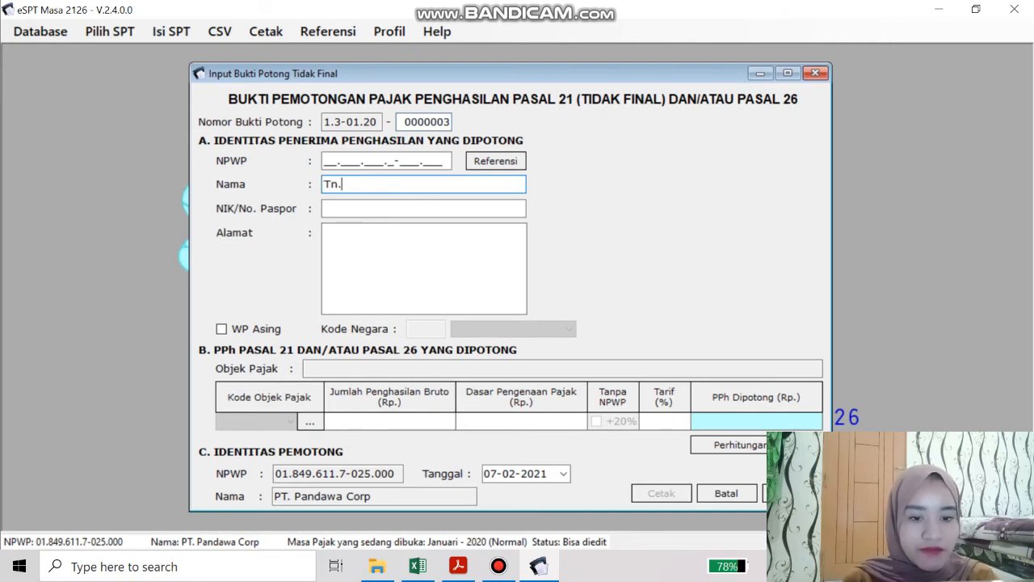
pyautogui.write('. Mama')
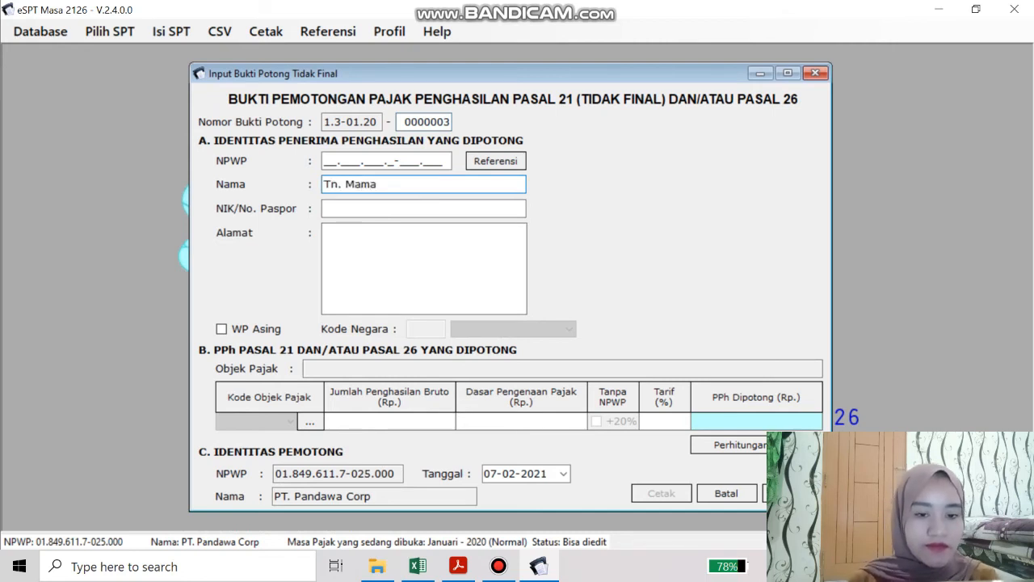
pyautogui.write('t')
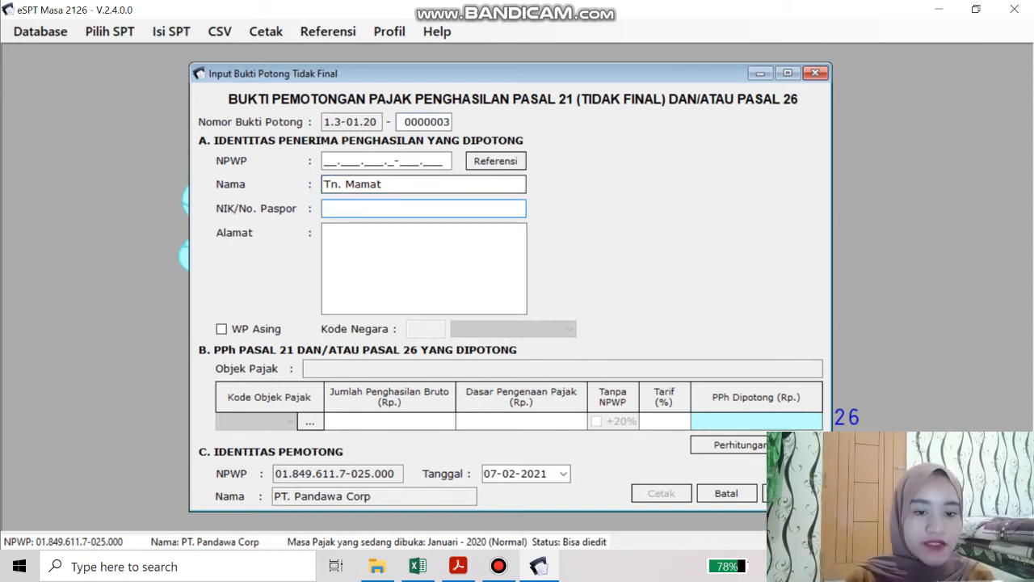
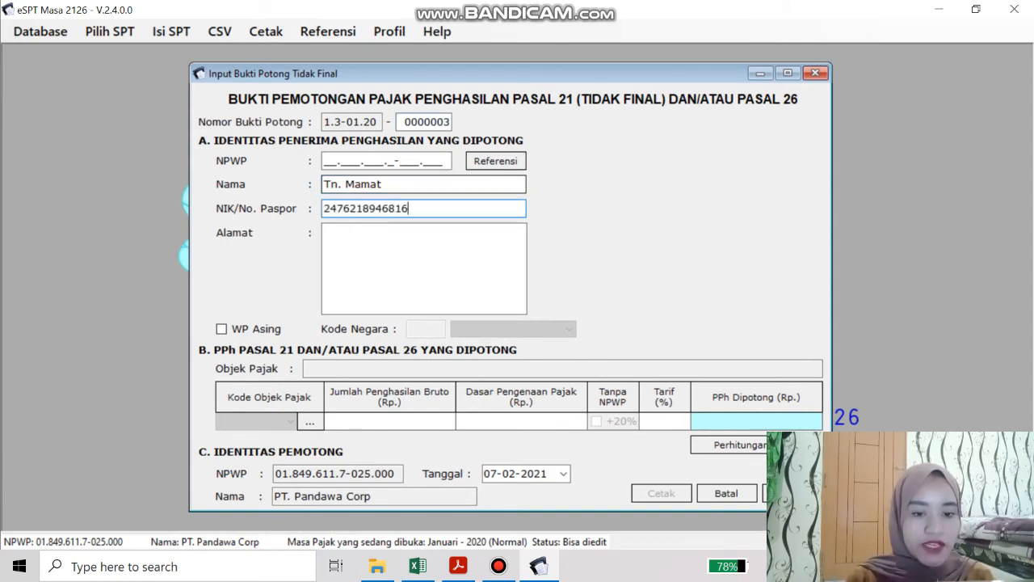
pyautogui.click(348, 238)
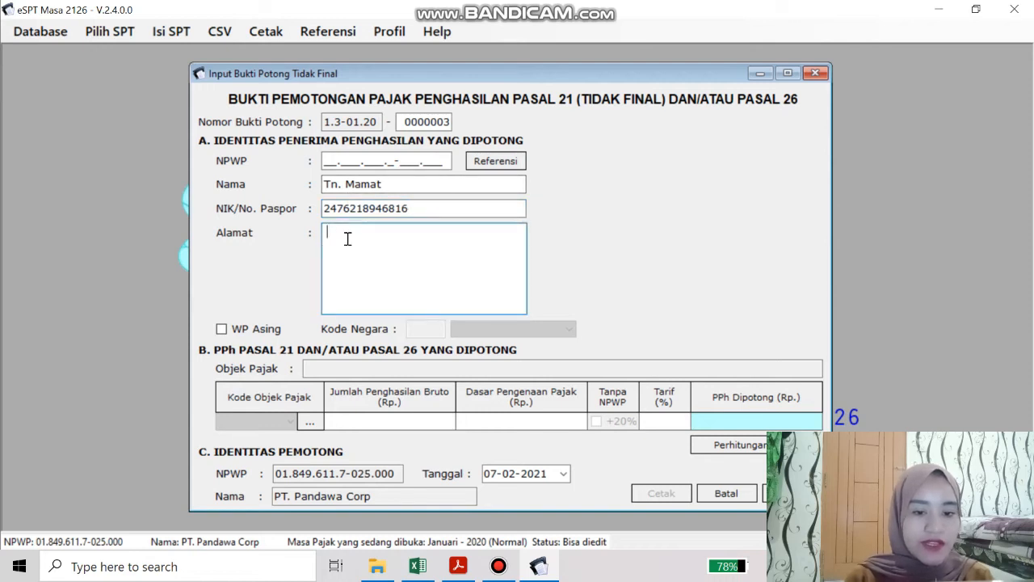
pyautogui.write('Serang')
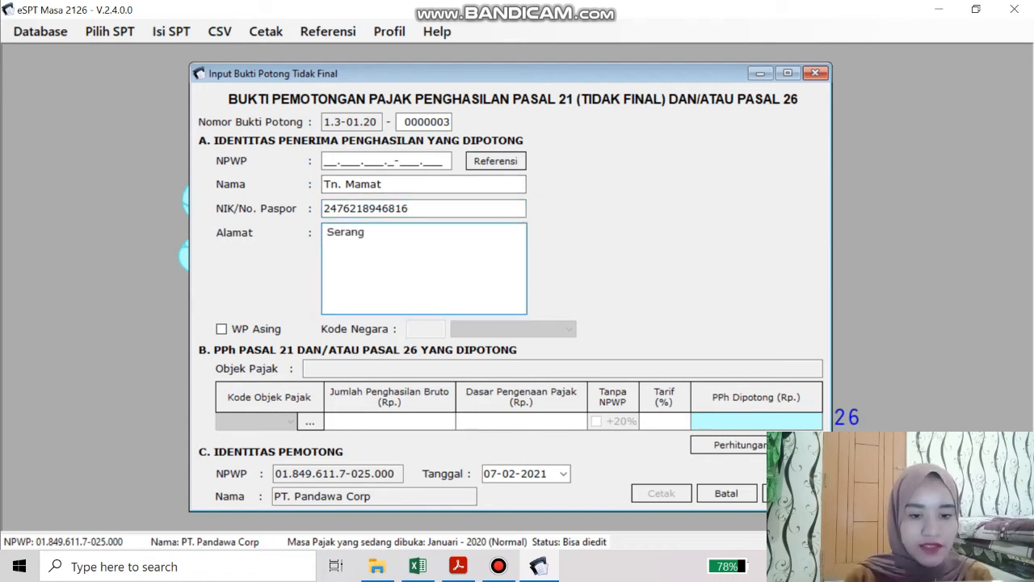
pyautogui.click(344, 160)
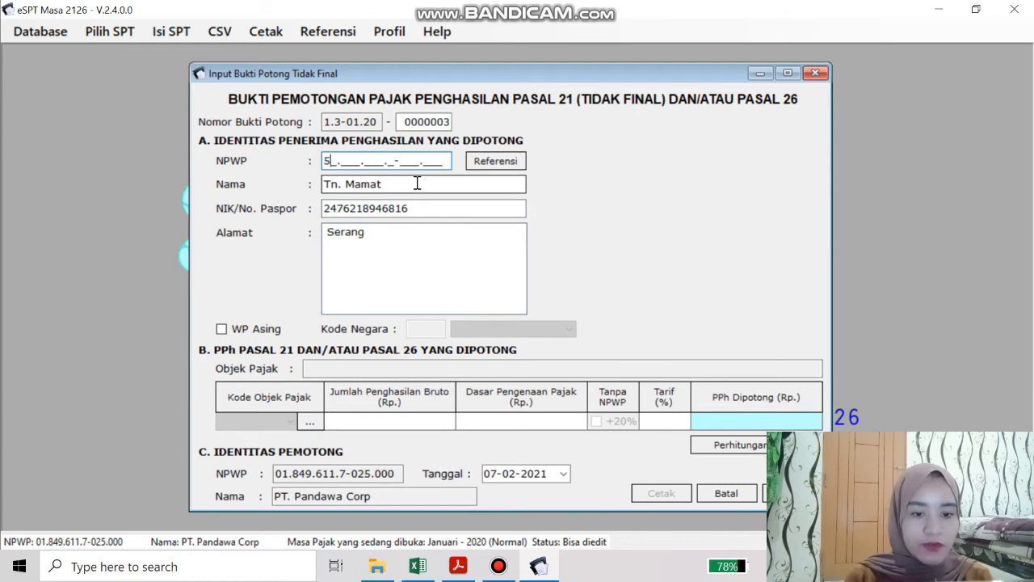
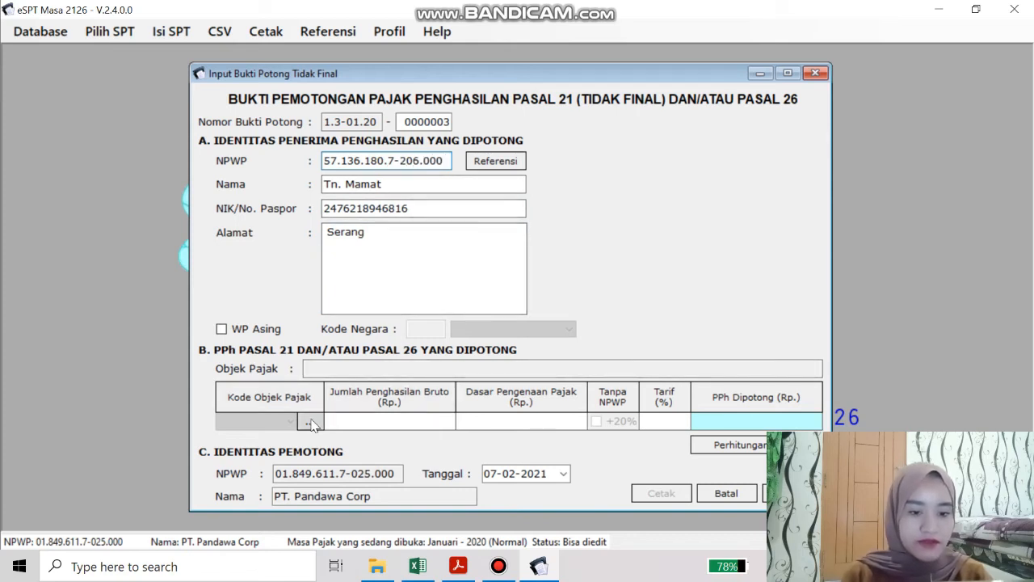
# Fix the invalid NPWP's last block and open the tax object code list
pyautogui.click(310, 422)
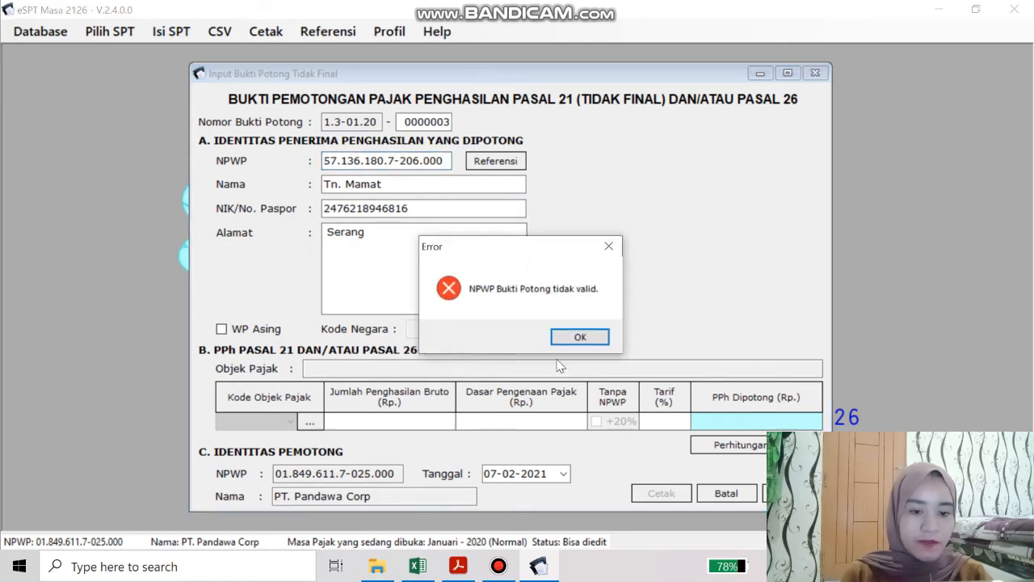
pyautogui.click(580, 337)
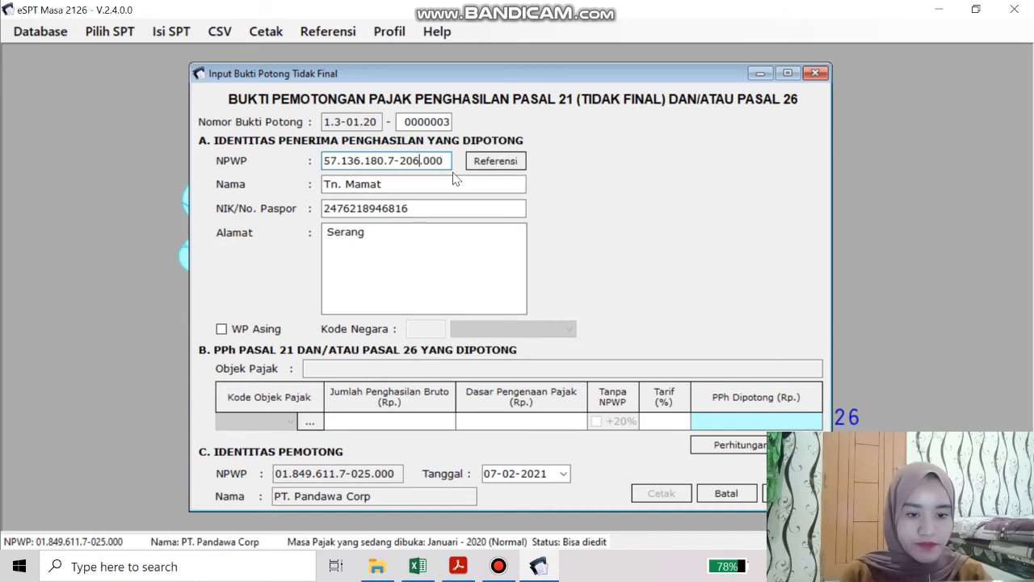
pyautogui.press('BackSpace')
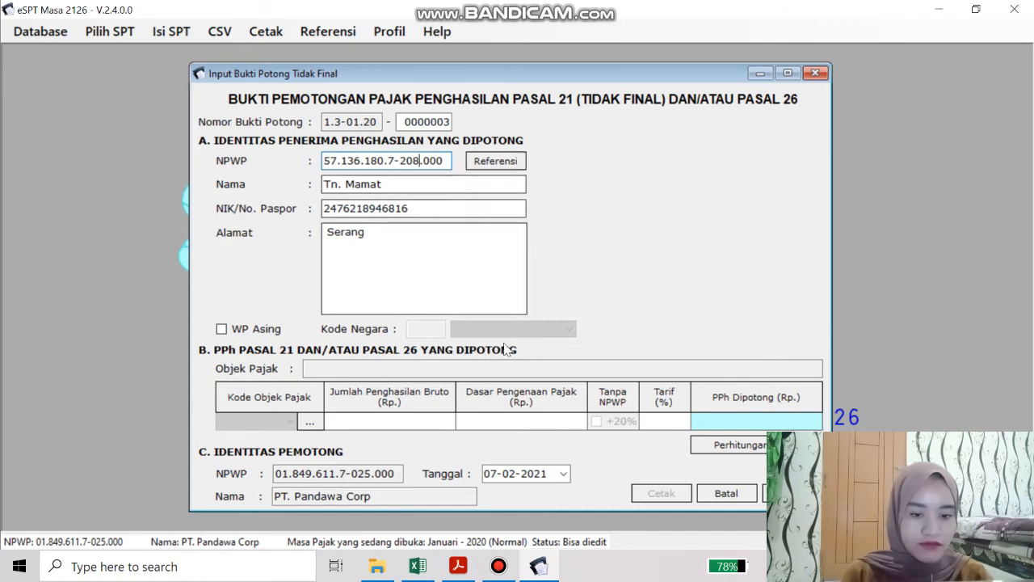
pyautogui.click(313, 423)
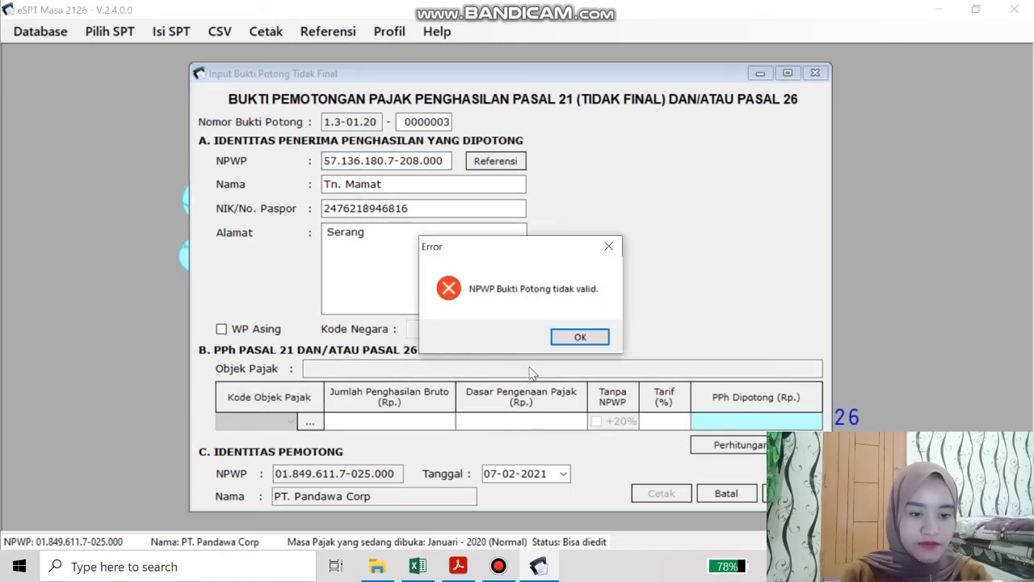
pyautogui.click(583, 342)
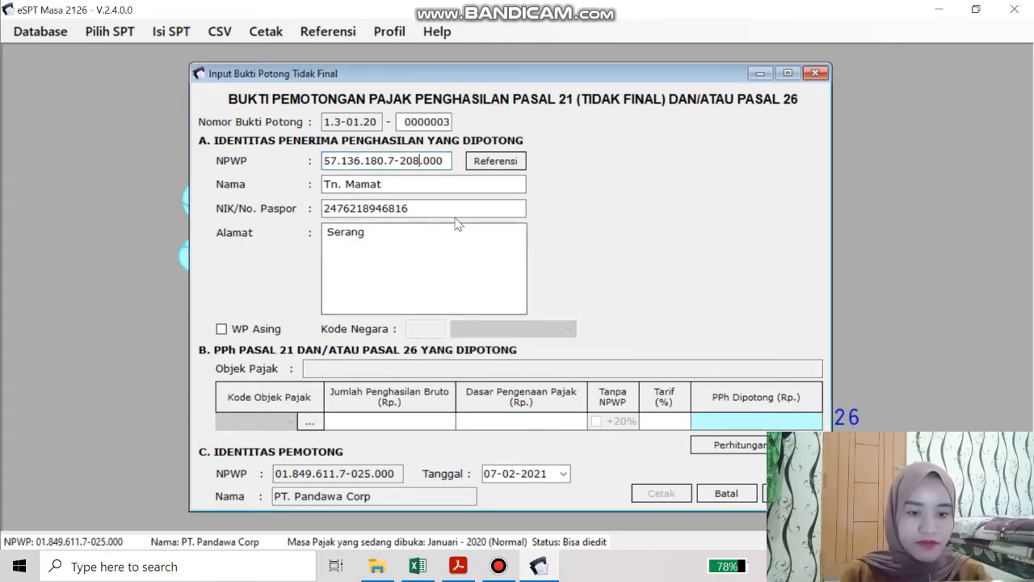
pyautogui.press('BackSpace')
pyautogui.press('BackSpace')
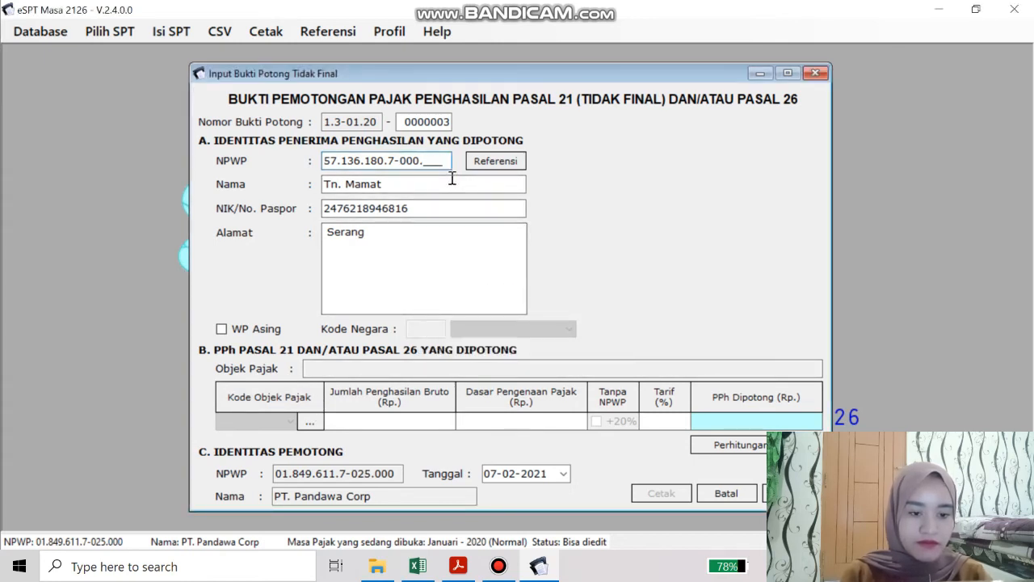
pyautogui.write('301.')
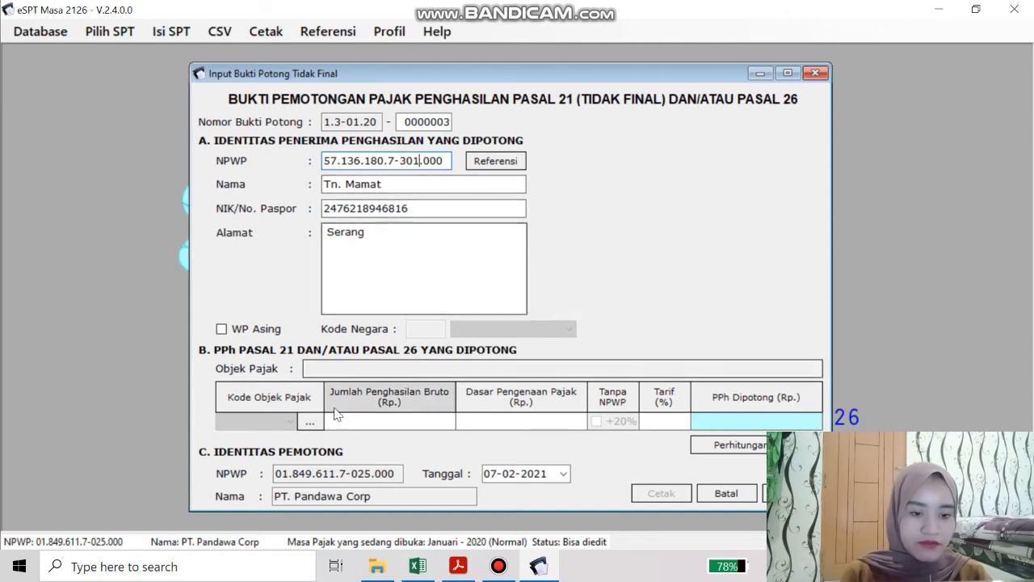
pyautogui.click(311, 422)
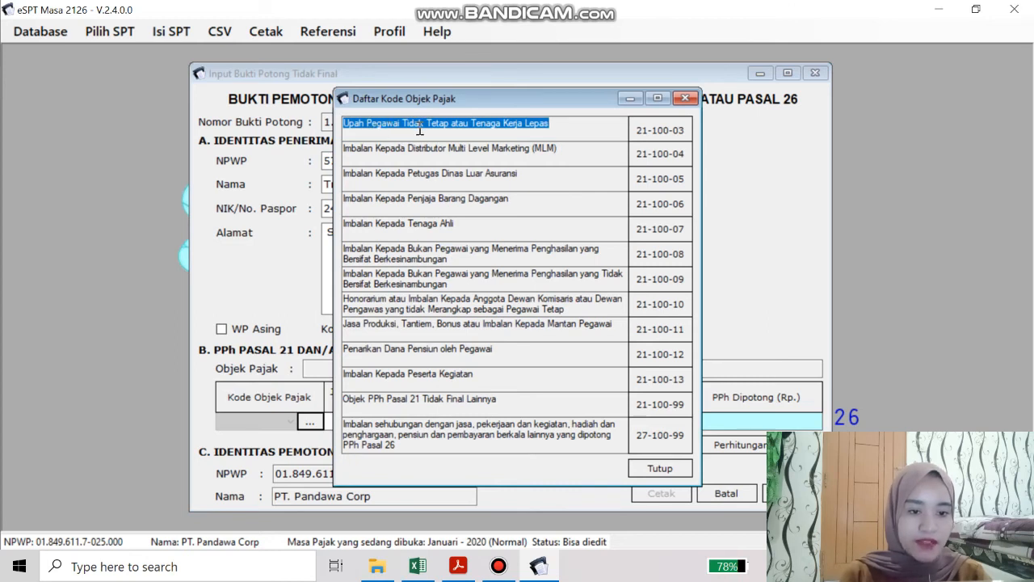
# Choose code 21-100-03 with detailed calculation and Tidak Bulanan payment
pyautogui.click(640, 138)
pyautogui.click(576, 340)
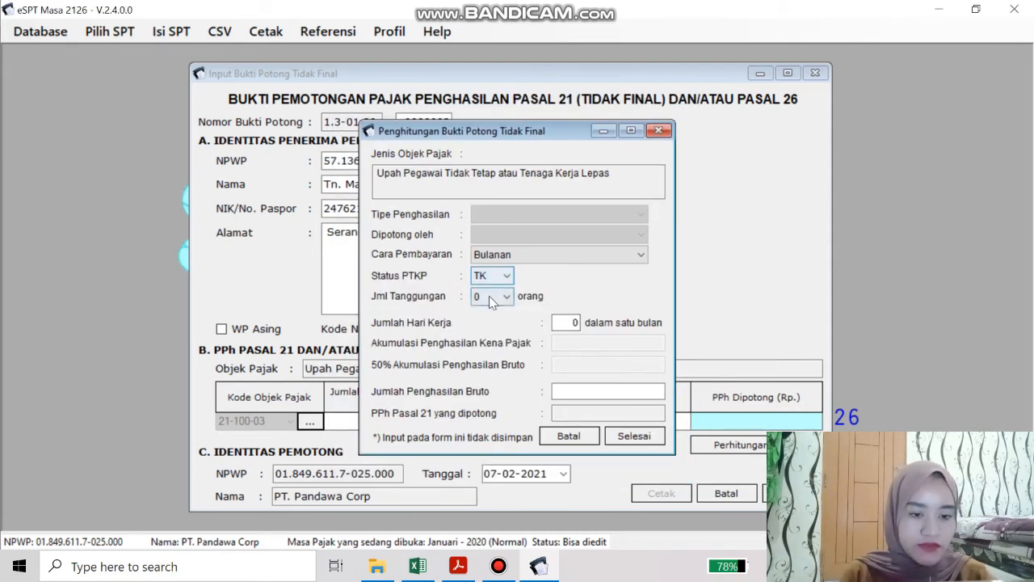
pyautogui.click(561, 257)
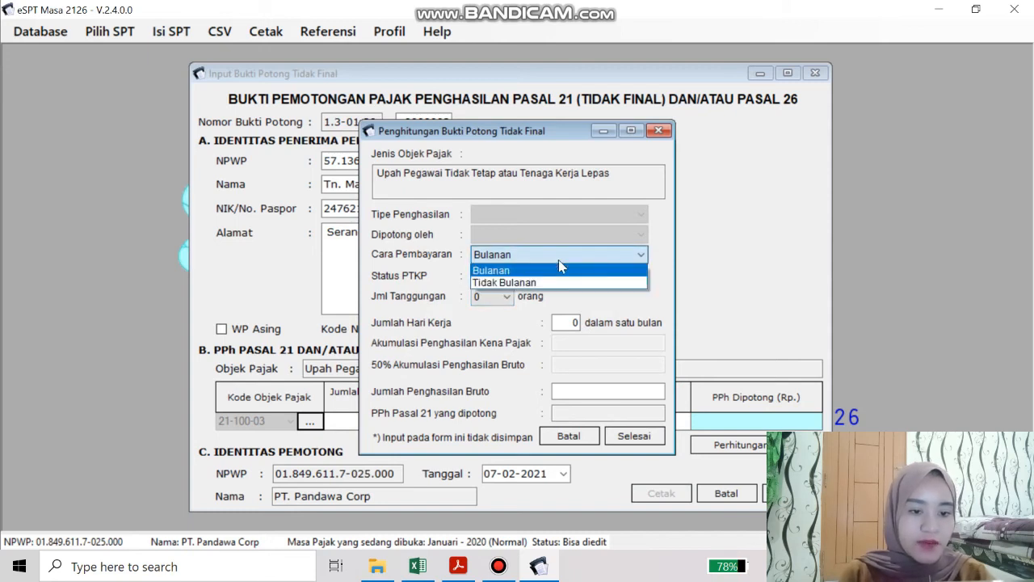
pyautogui.click(549, 286)
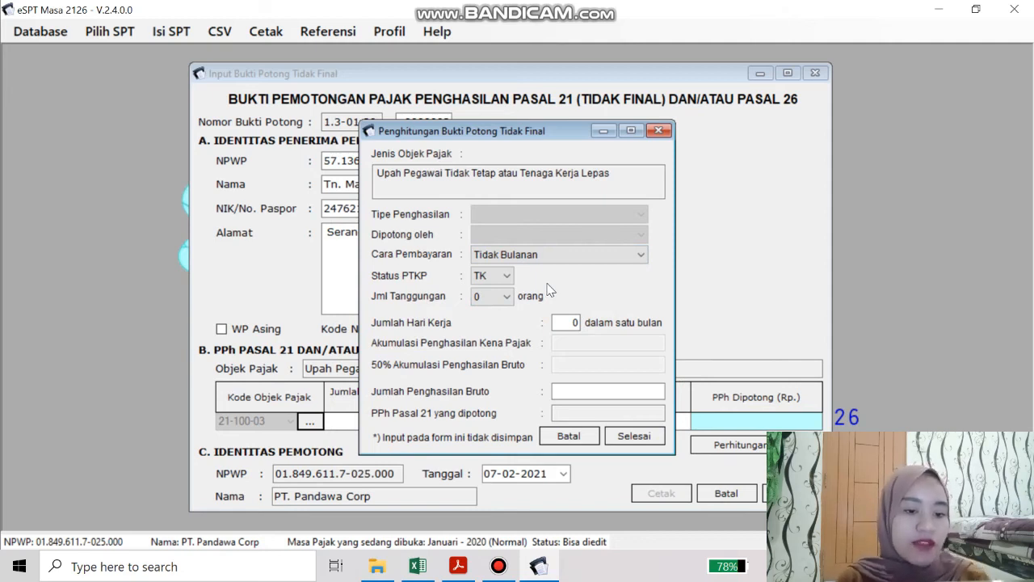
# Set 4 working days and gross income 2.000.000, giving 10.000 PPh 21
pyautogui.click(575, 324)
pyautogui.doubleClick(575, 324)
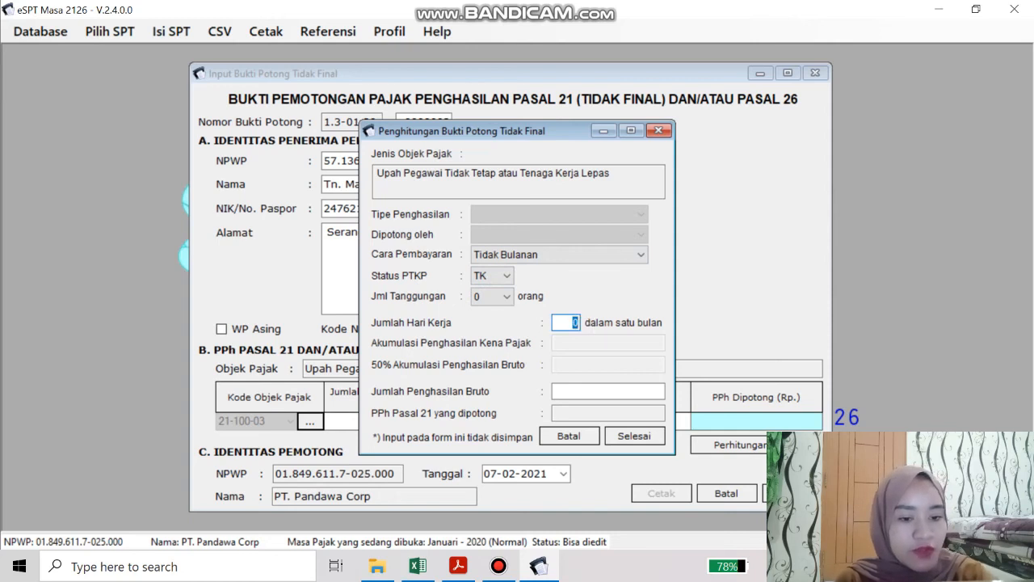
pyautogui.click(588, 392)
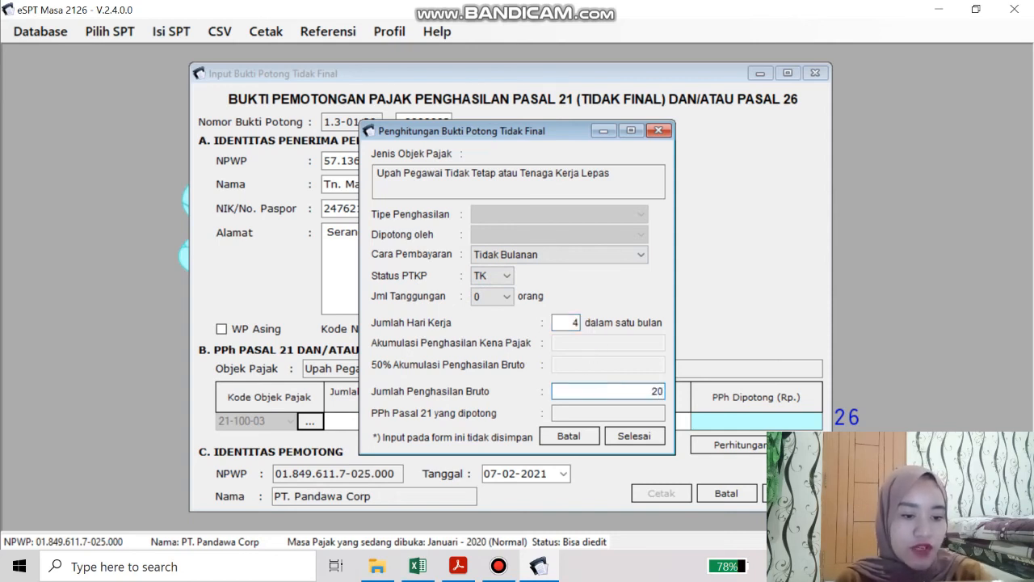
pyautogui.write('2.000.000')
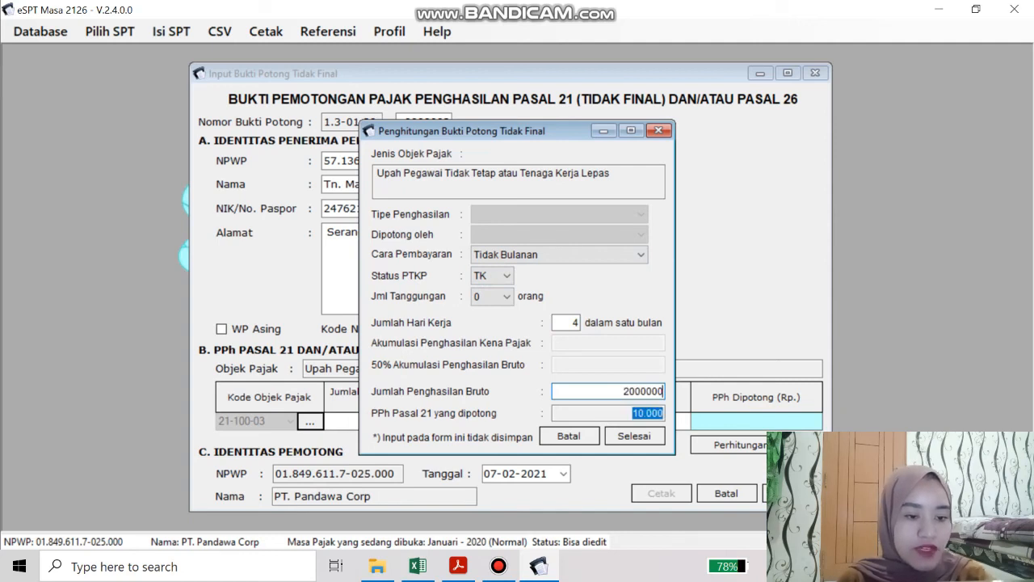
pyautogui.press('Tab')
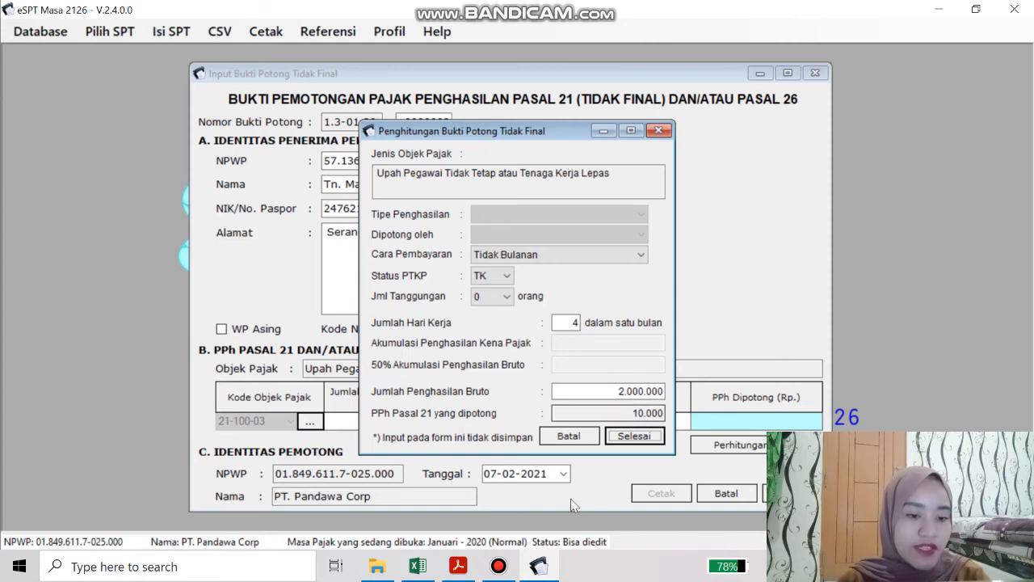
pyautogui.click(426, 575)
pyautogui.scroll(-4, 319, 404)
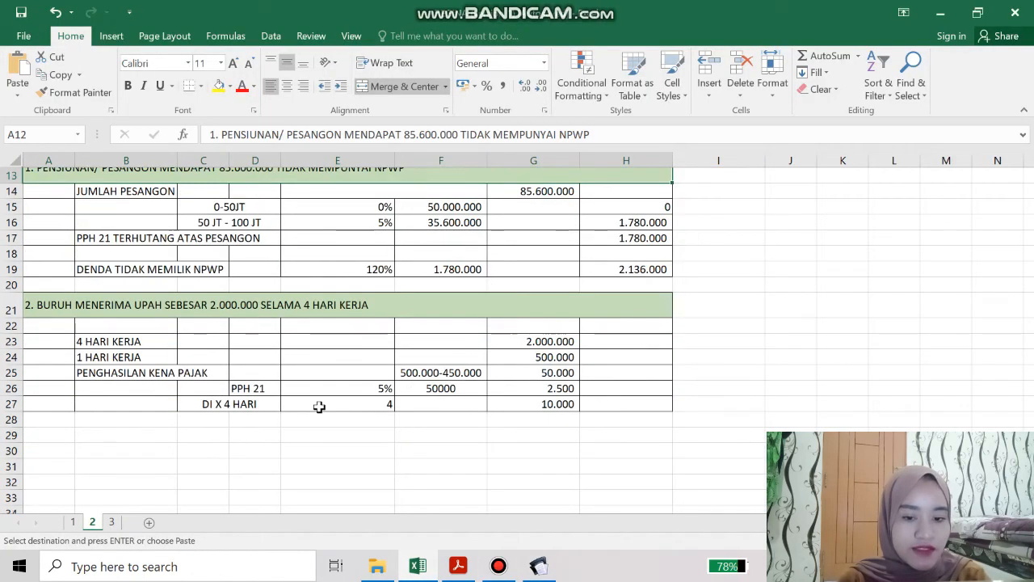
# Check the worksheet's 2.000.000 wage, 500.000 daily wage and 50.000 taxable income
pyautogui.click(130, 342)
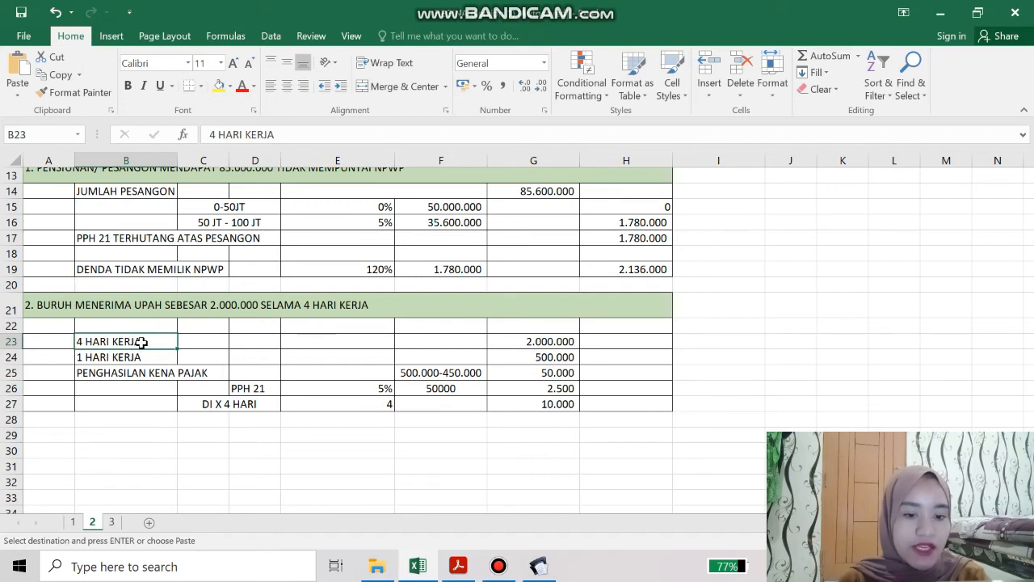
pyautogui.click(514, 341)
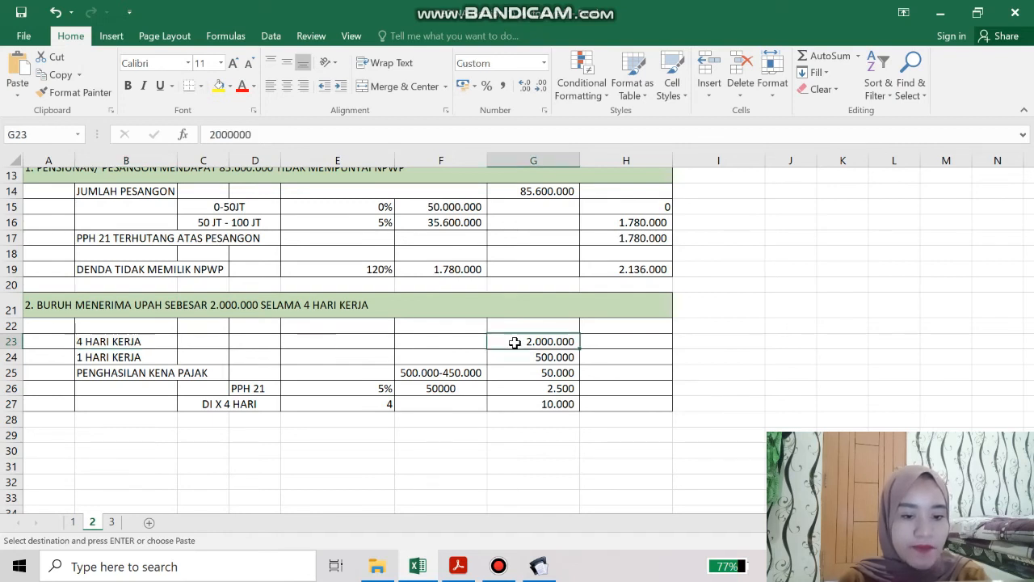
pyautogui.click(134, 356)
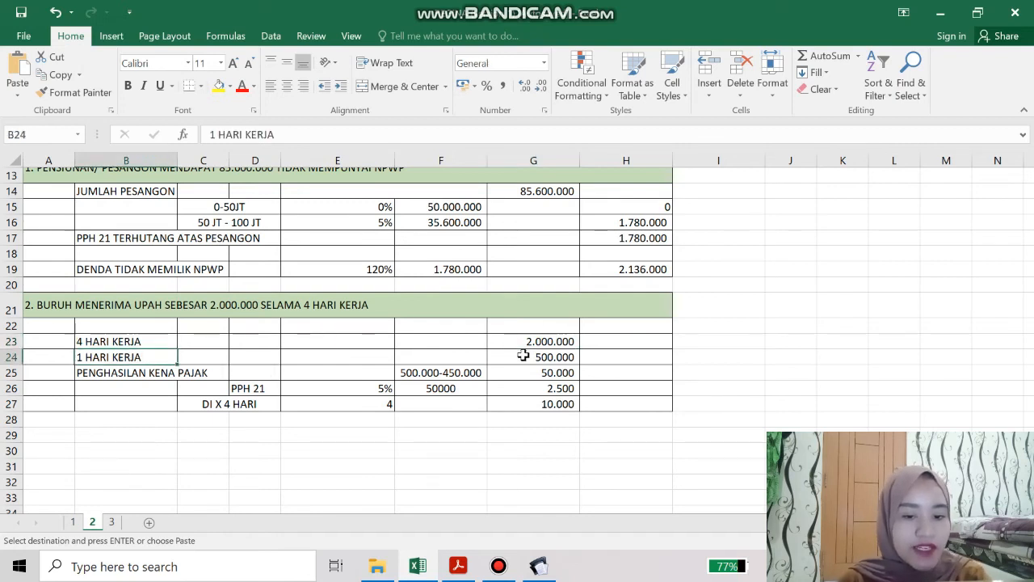
pyautogui.click(524, 355)
pyautogui.click(150, 371)
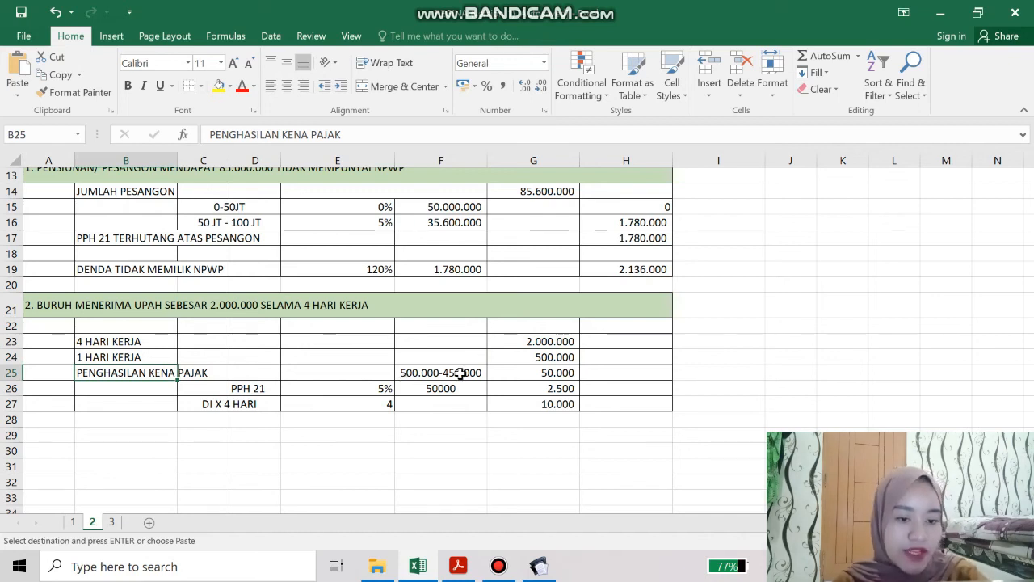
pyautogui.click(522, 371)
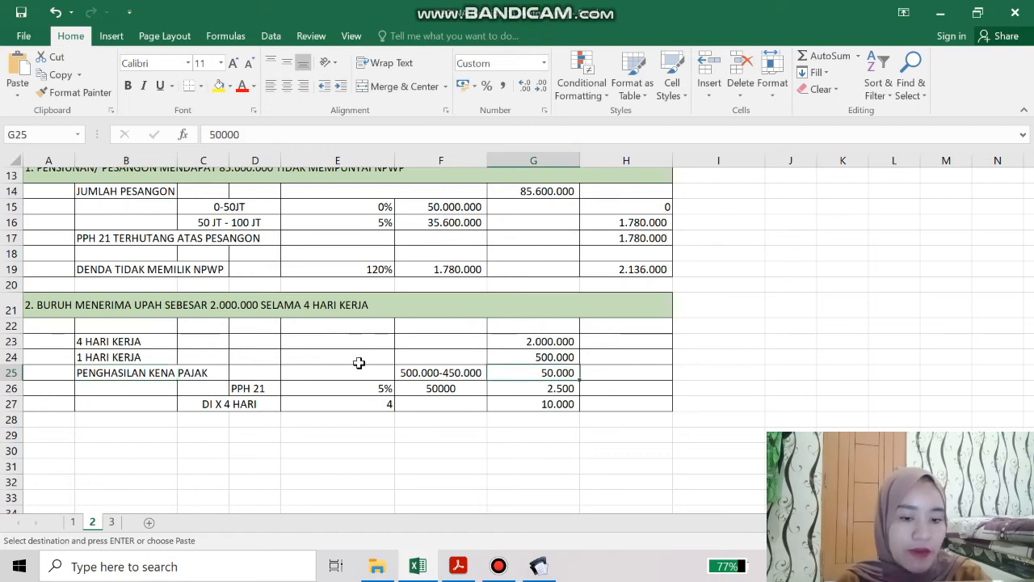
# Verify the 5% rate, 2.500 daily tax and 4-day total of 10.000, then return to eSPT
pyautogui.click(306, 388)
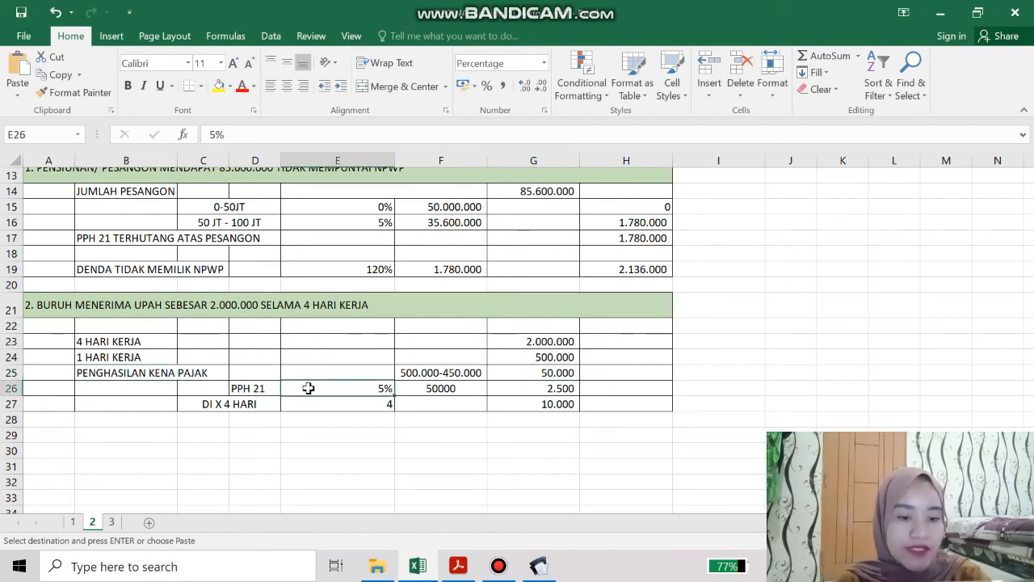
pyautogui.click(424, 389)
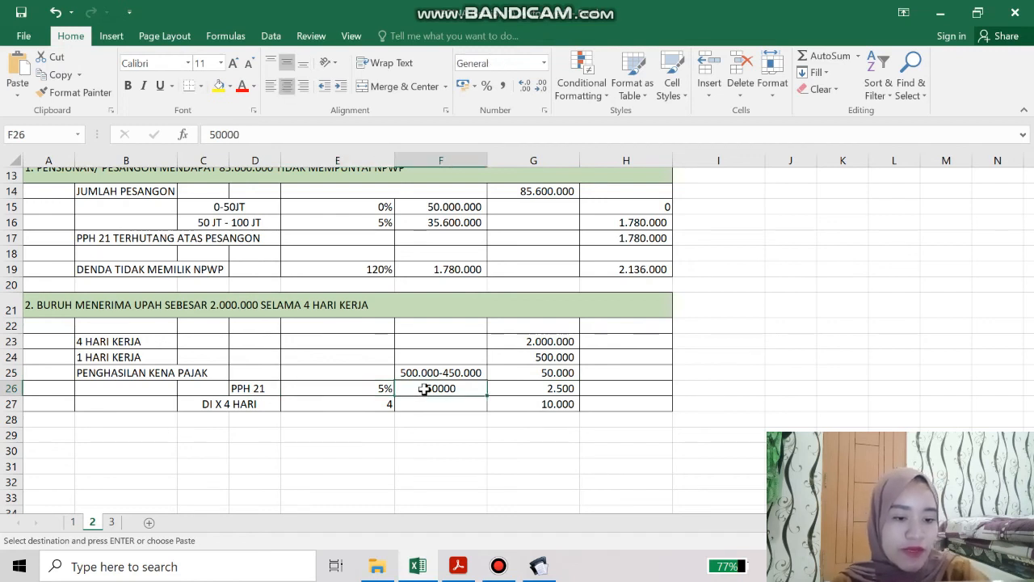
pyautogui.click(562, 389)
pyautogui.click(613, 387)
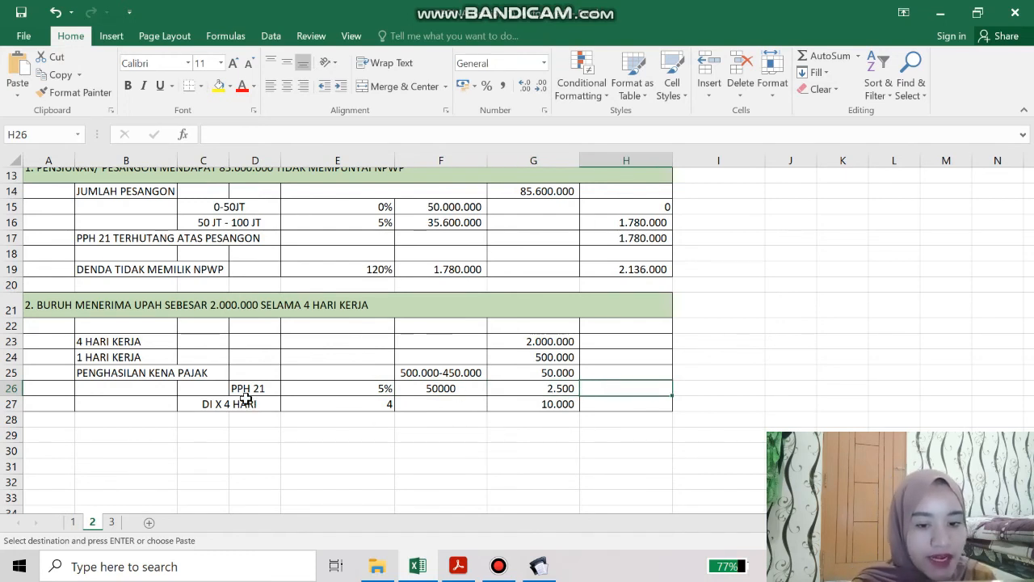
pyautogui.click(327, 403)
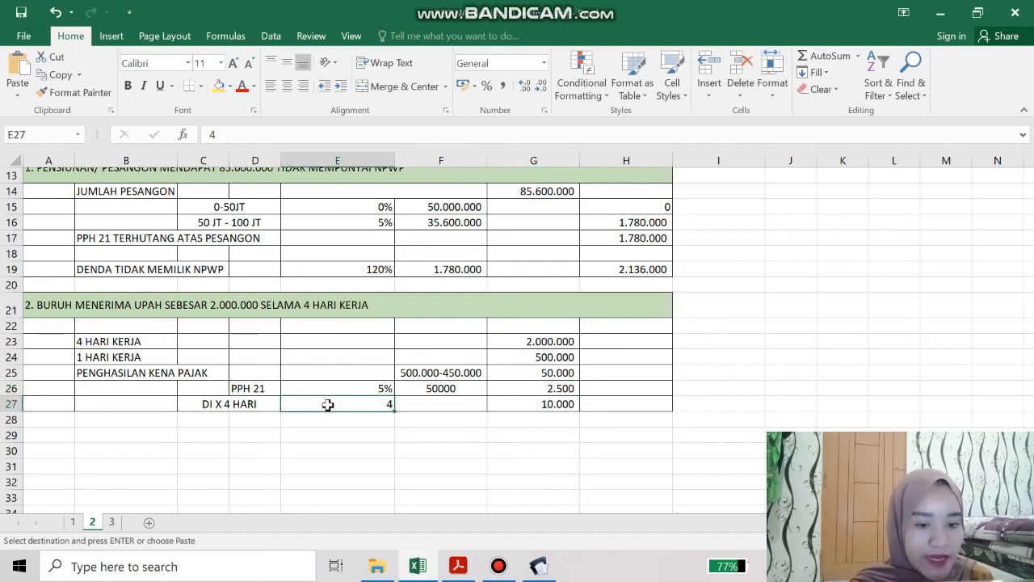
pyautogui.click(511, 403)
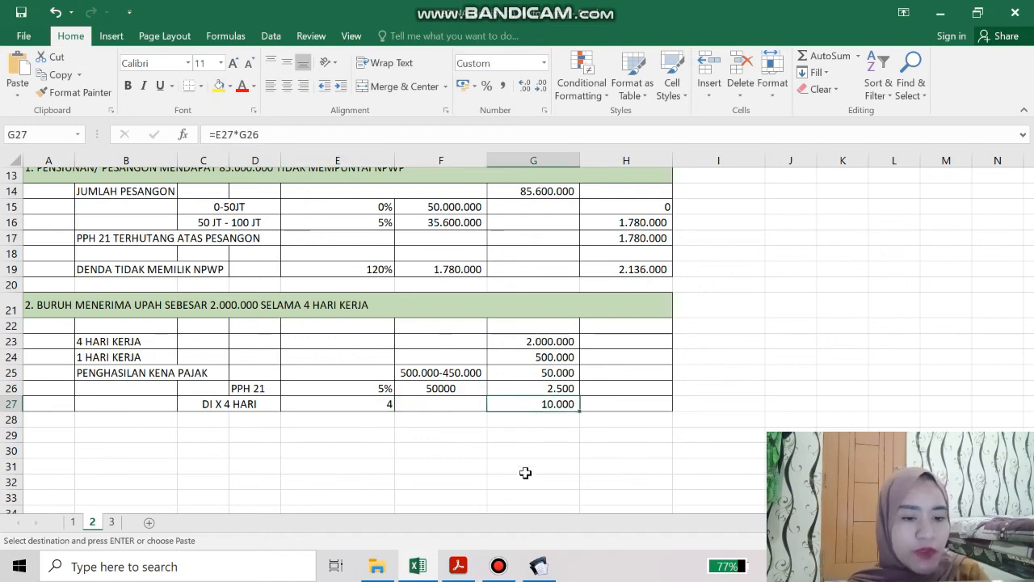
pyautogui.click(546, 570)
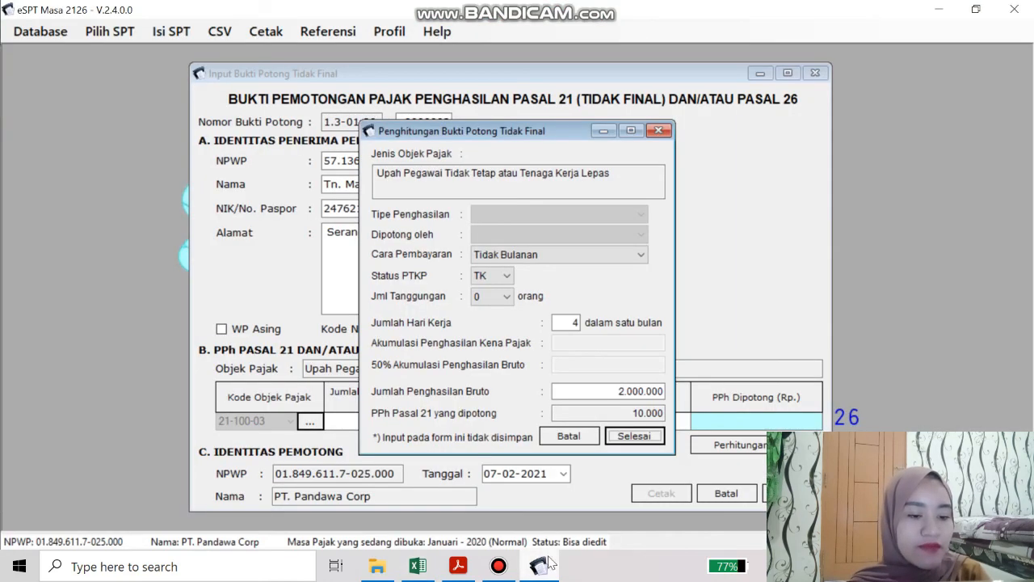
pyautogui.click(634, 436)
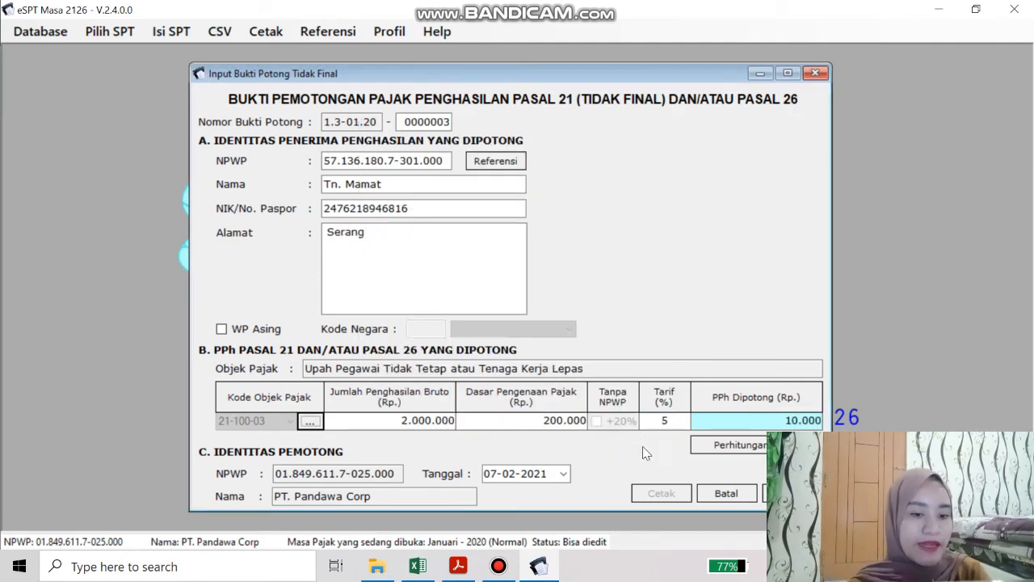
pyautogui.click(790, 493)
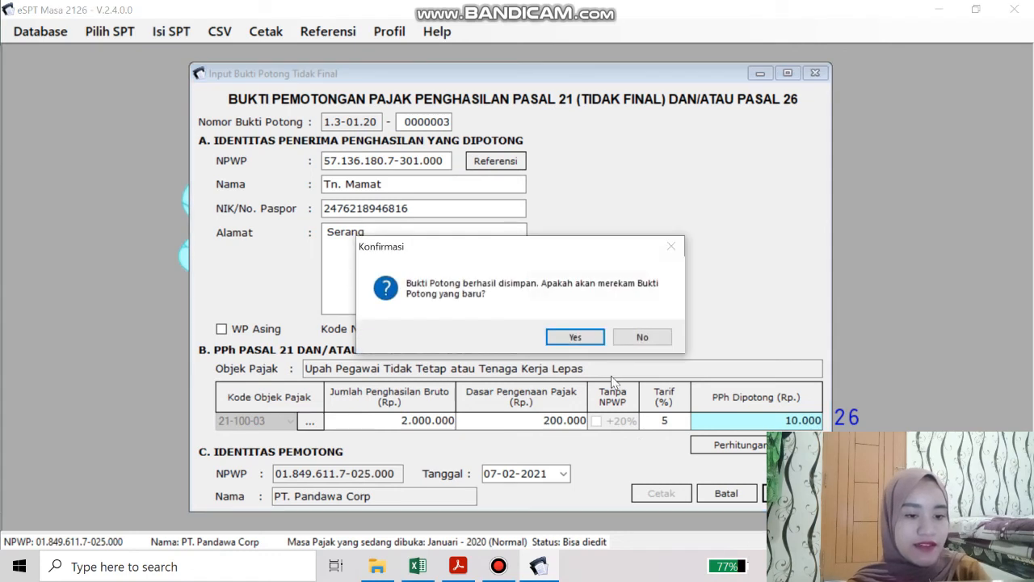
pyautogui.click(580, 340)
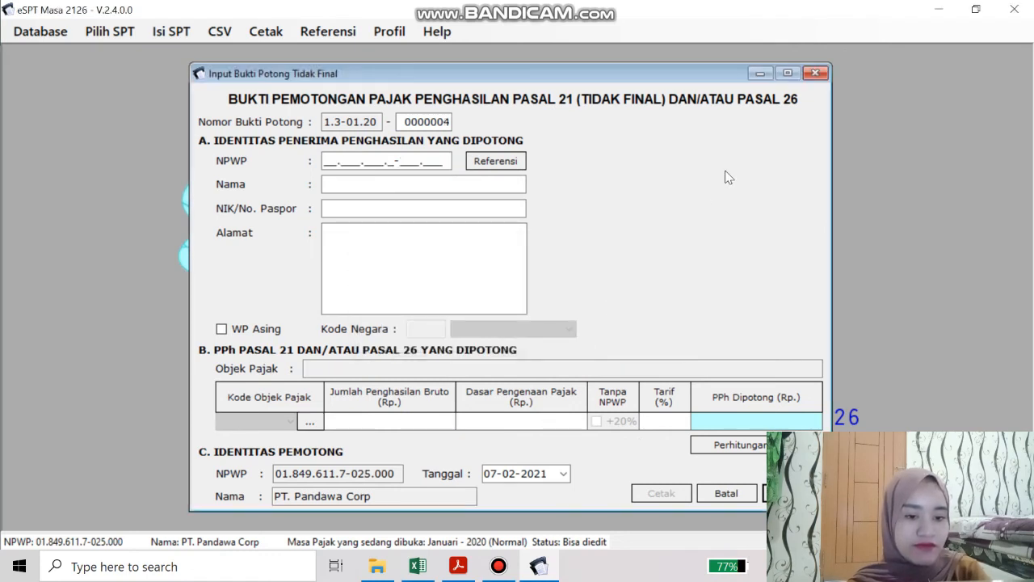
pyautogui.click(816, 73)
pyautogui.click(273, 34)
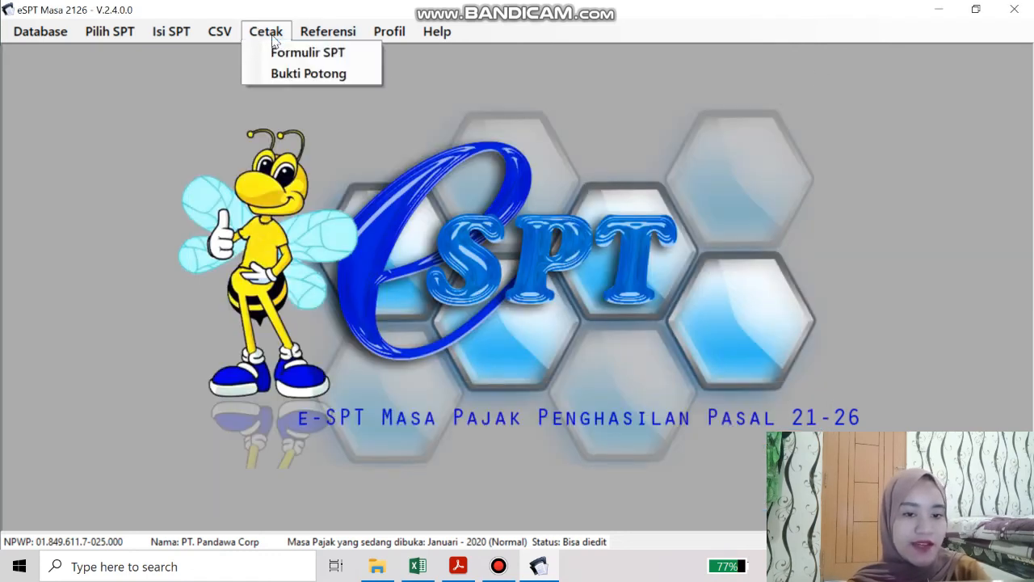
pyautogui.click(293, 53)
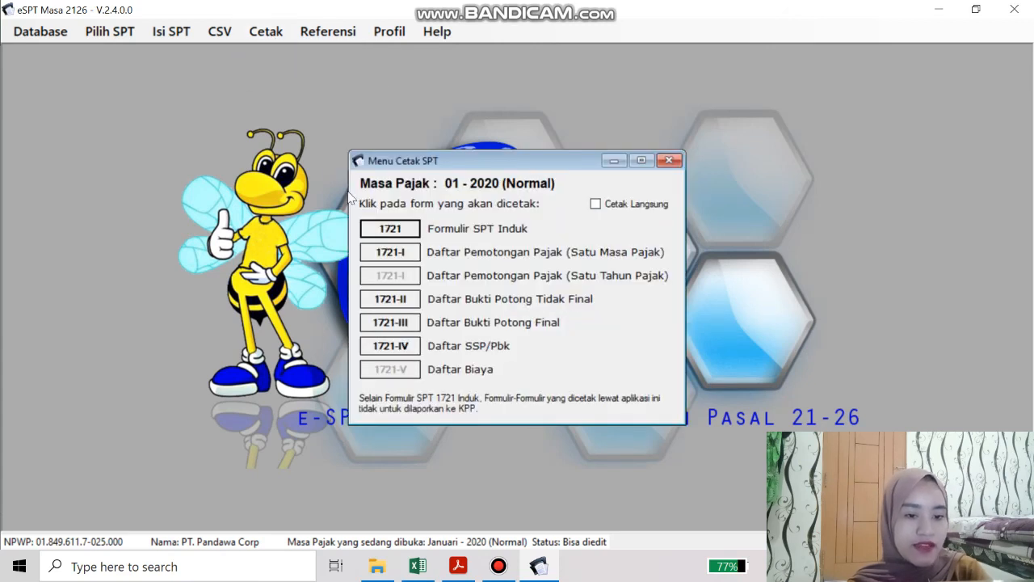
pyautogui.click(377, 230)
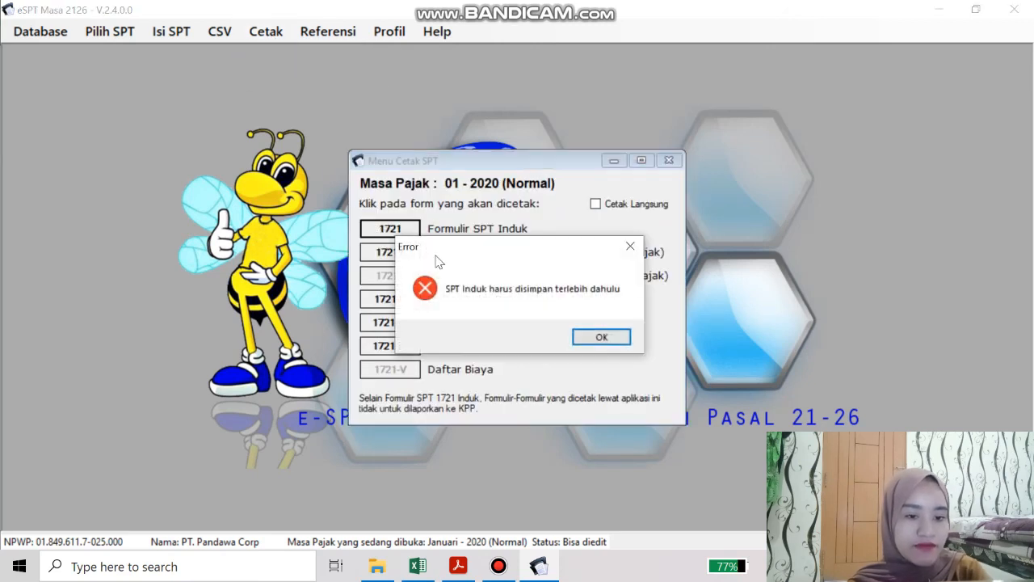
pyautogui.click(598, 337)
pyautogui.click(669, 161)
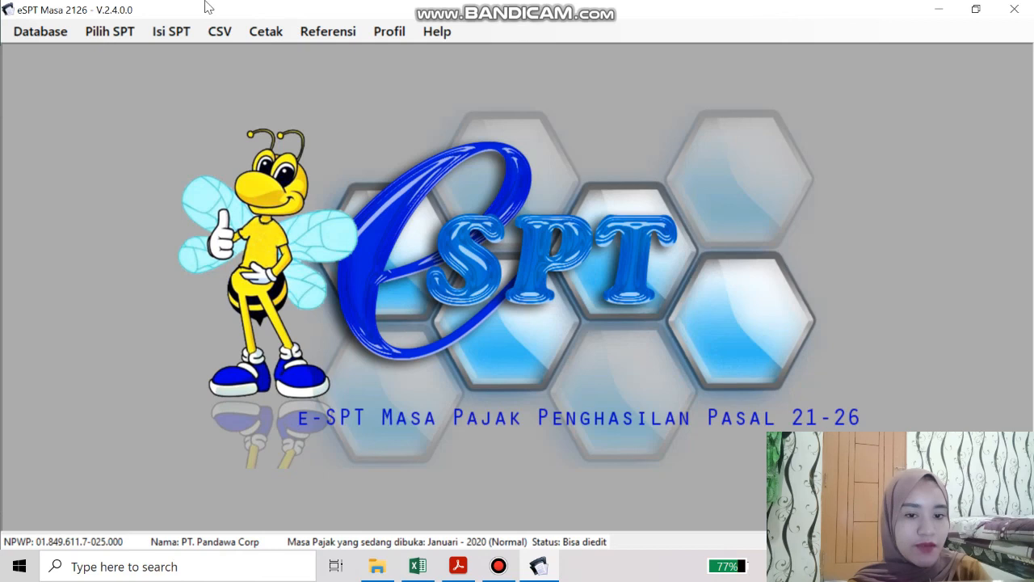
# Open the SPT Induk's section E and enter SERANG as the signing place
pyautogui.click(172, 32)
pyautogui.click(226, 115)
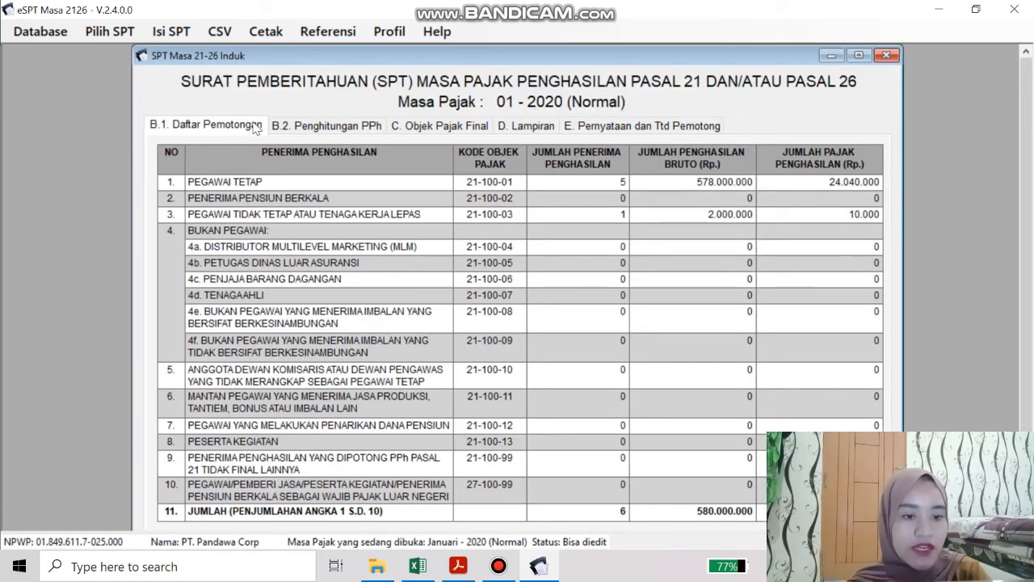
pyautogui.click(587, 130)
pyautogui.click(365, 296)
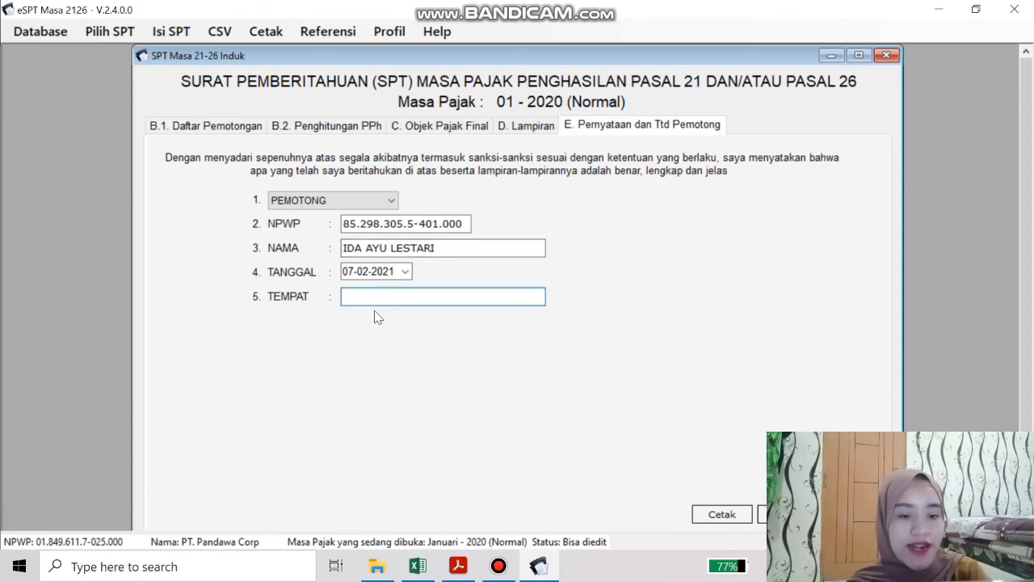
pyautogui.write('SERANG')
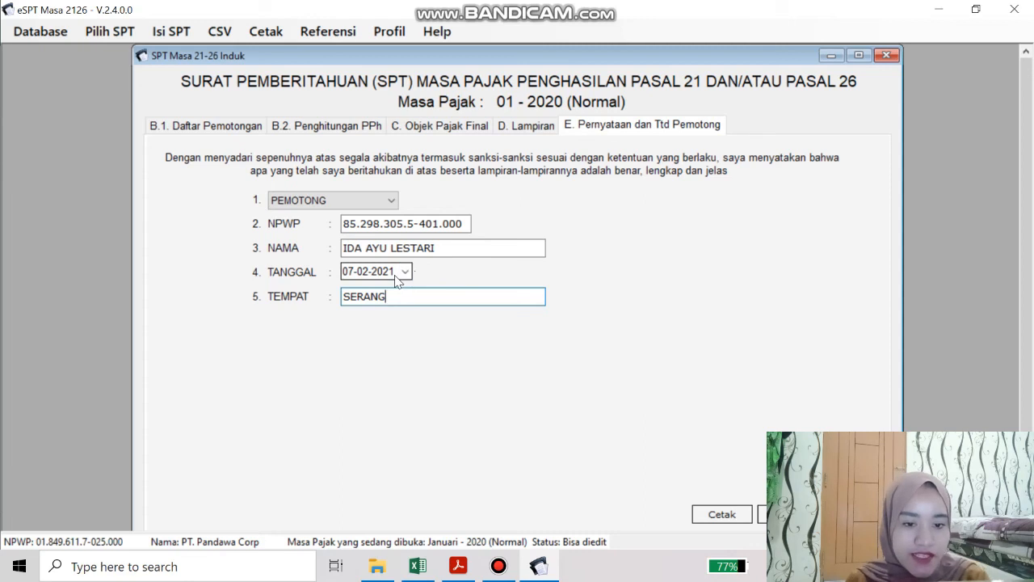
# Set the signing date to 31-01-2020, save the SPT Induk, and close it
pyautogui.click(354, 275)
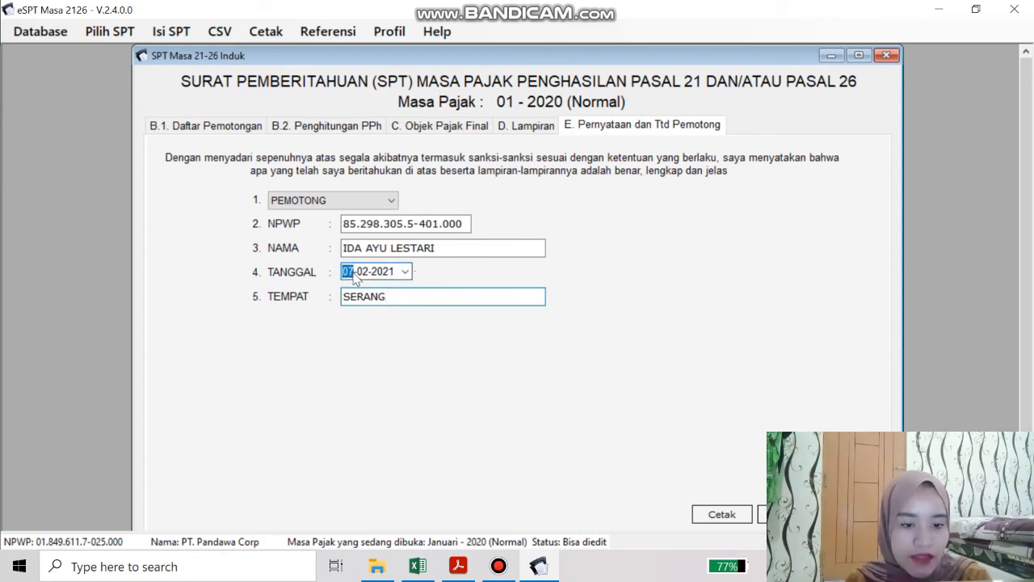
pyautogui.write('1')
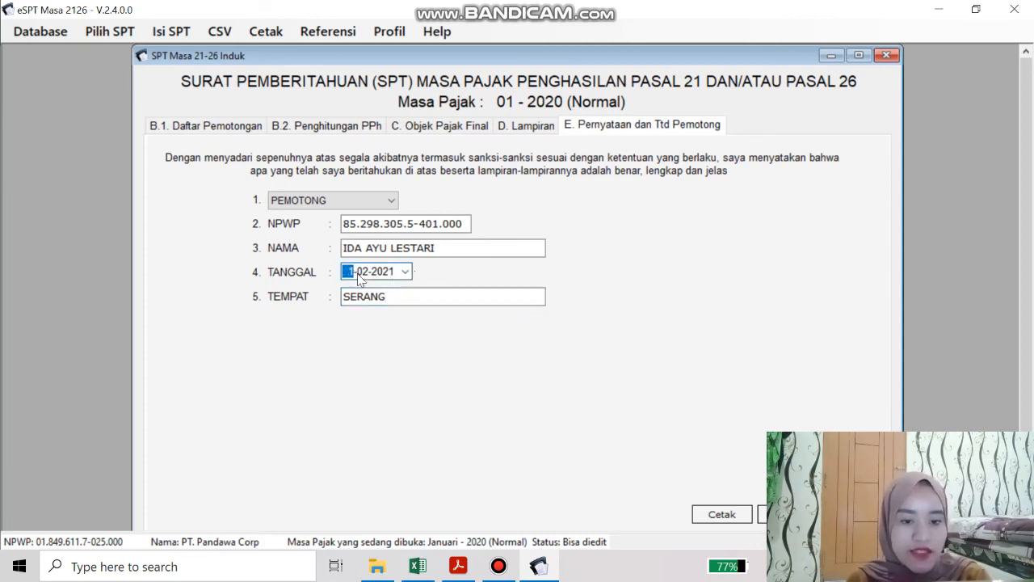
pyautogui.write('3')
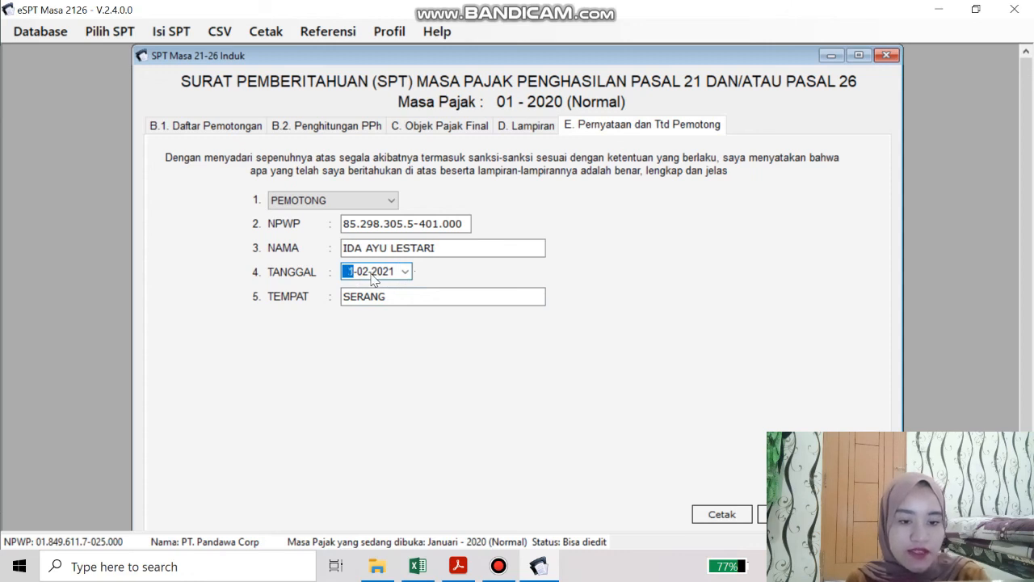
pyautogui.click(363, 275)
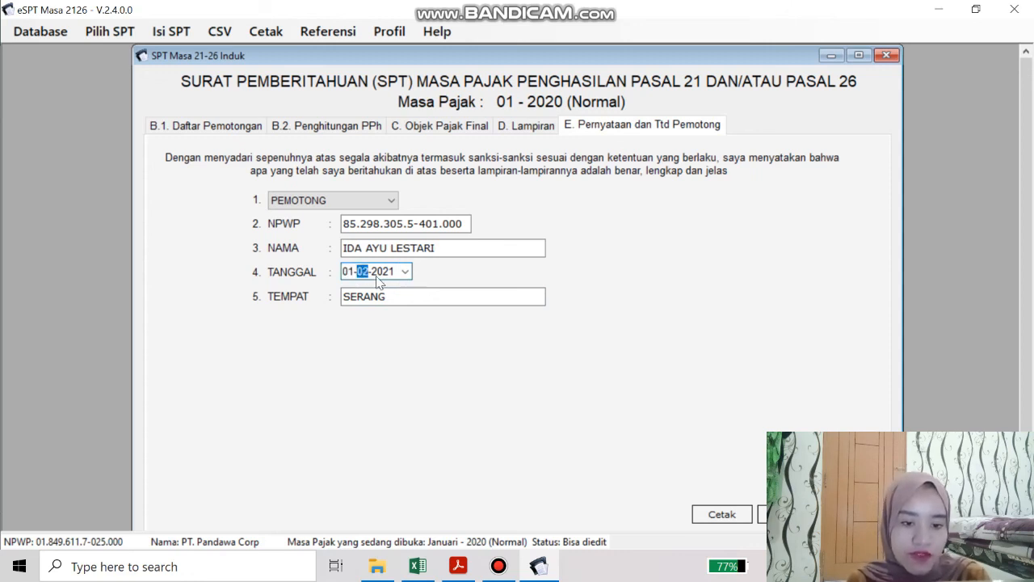
pyautogui.write('1')
pyautogui.click(353, 275)
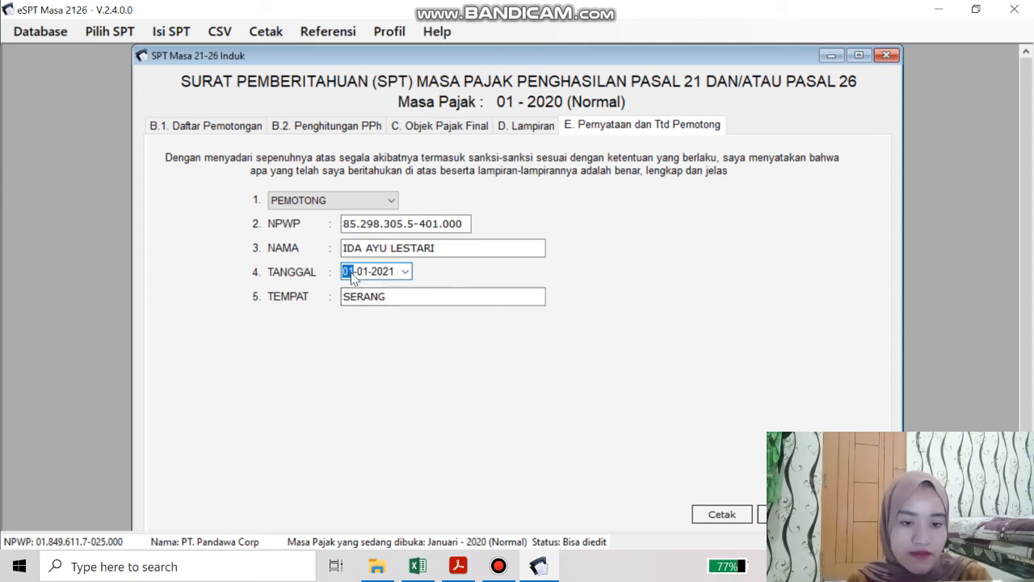
pyautogui.write('31')
pyautogui.click(384, 272)
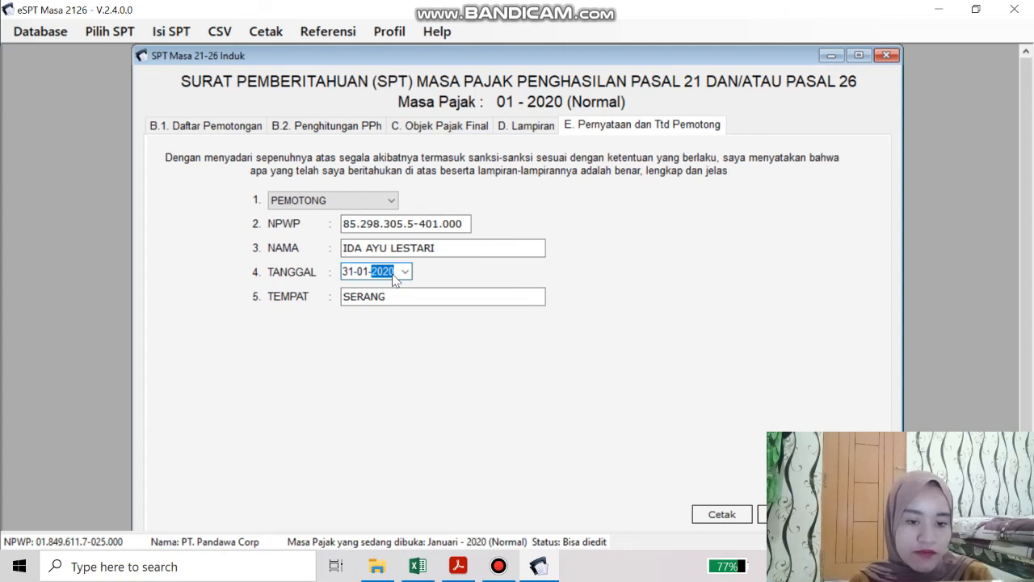
pyautogui.click(418, 296)
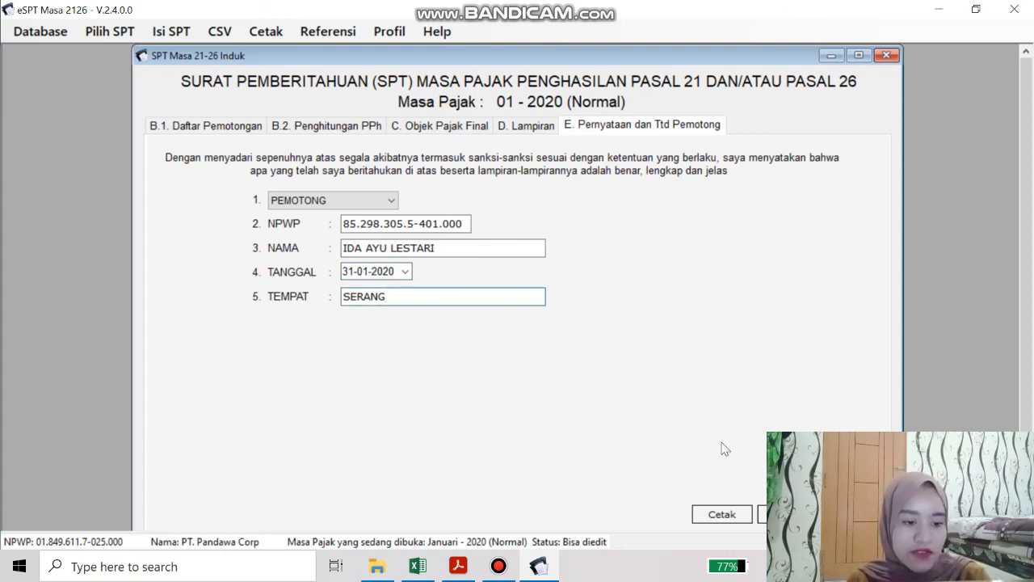
pyautogui.click(788, 514)
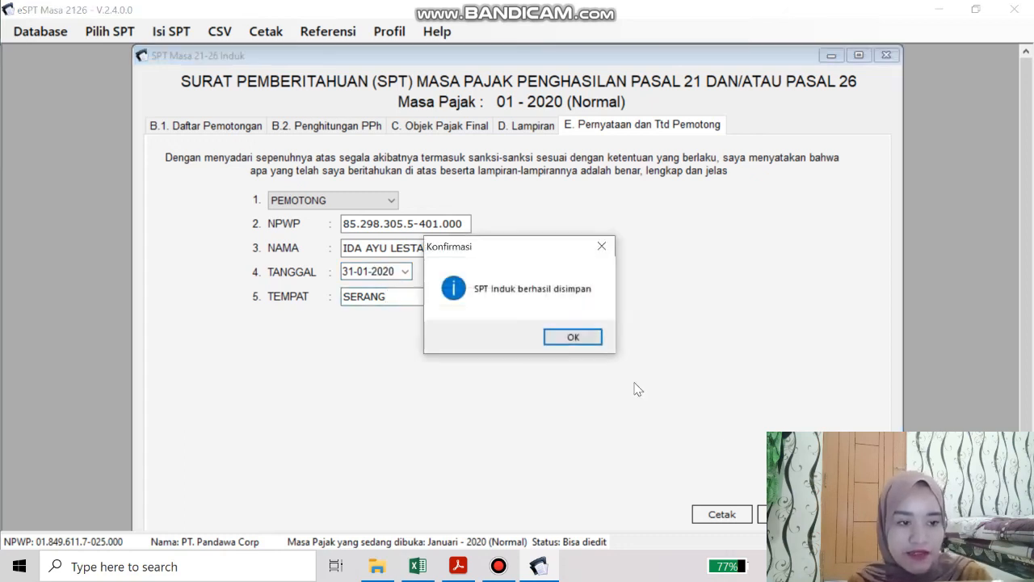
pyautogui.click(582, 339)
pyautogui.click(887, 54)
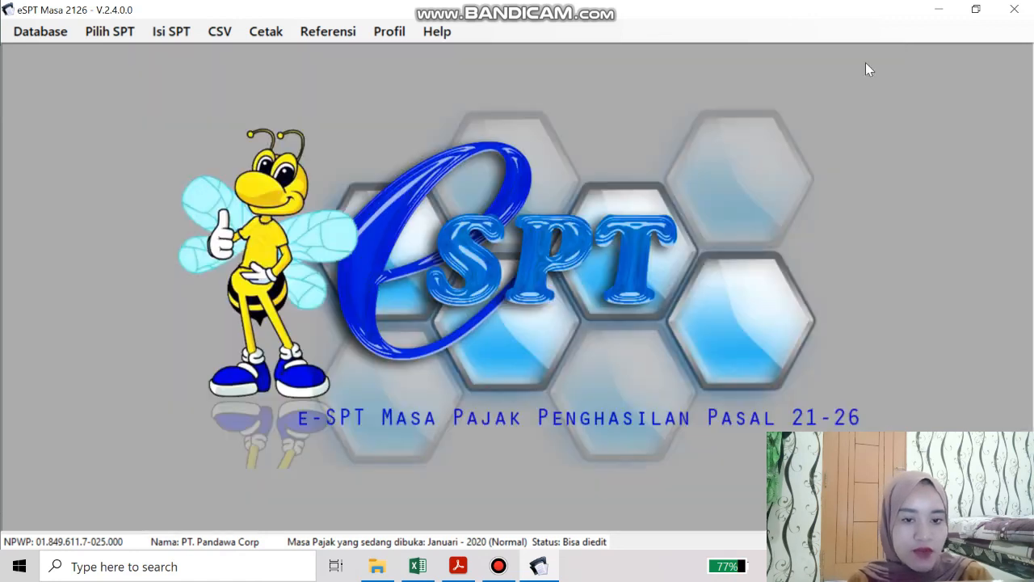
pyautogui.click(254, 34)
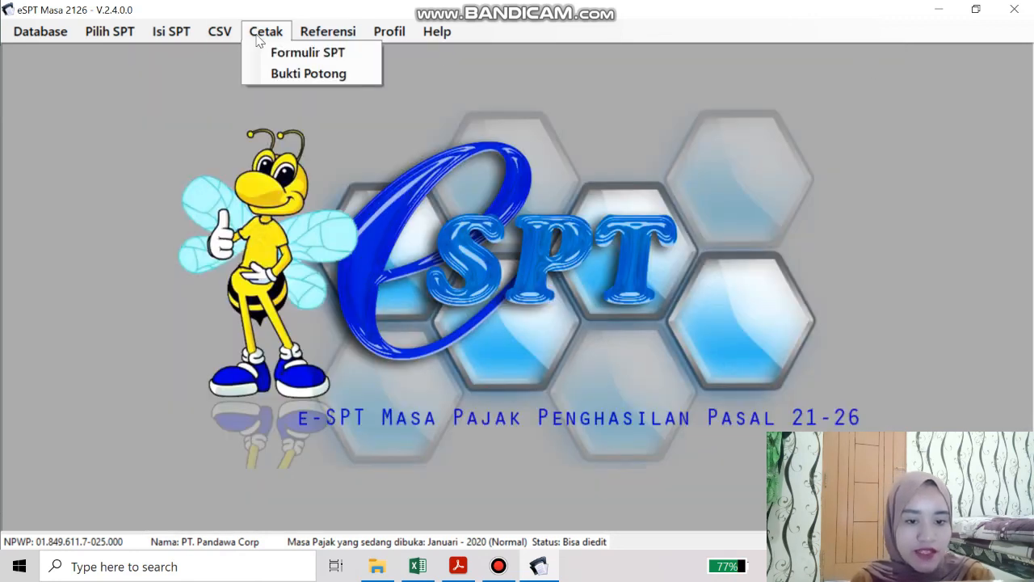
pyautogui.click(277, 49)
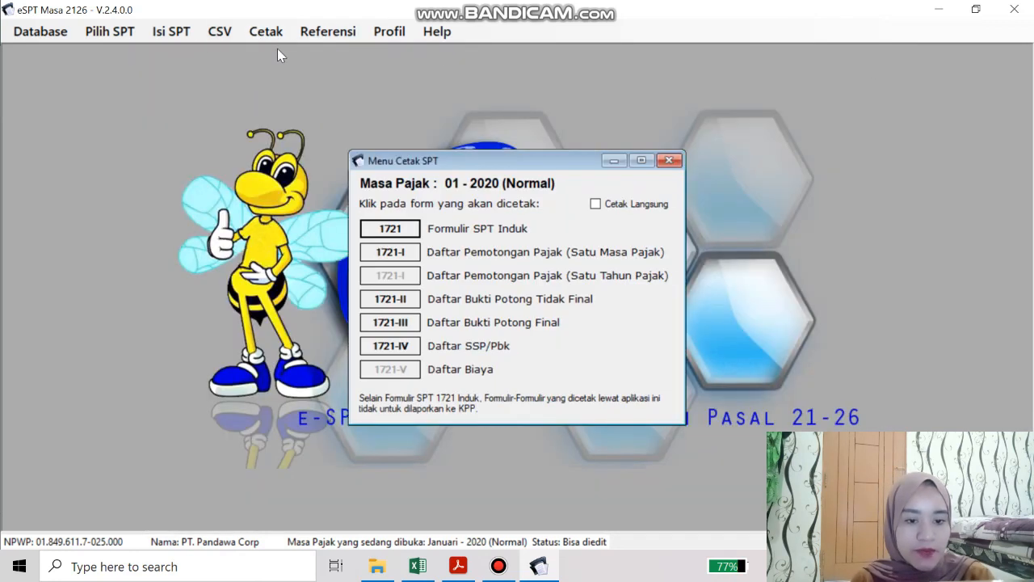
pyautogui.click(398, 231)
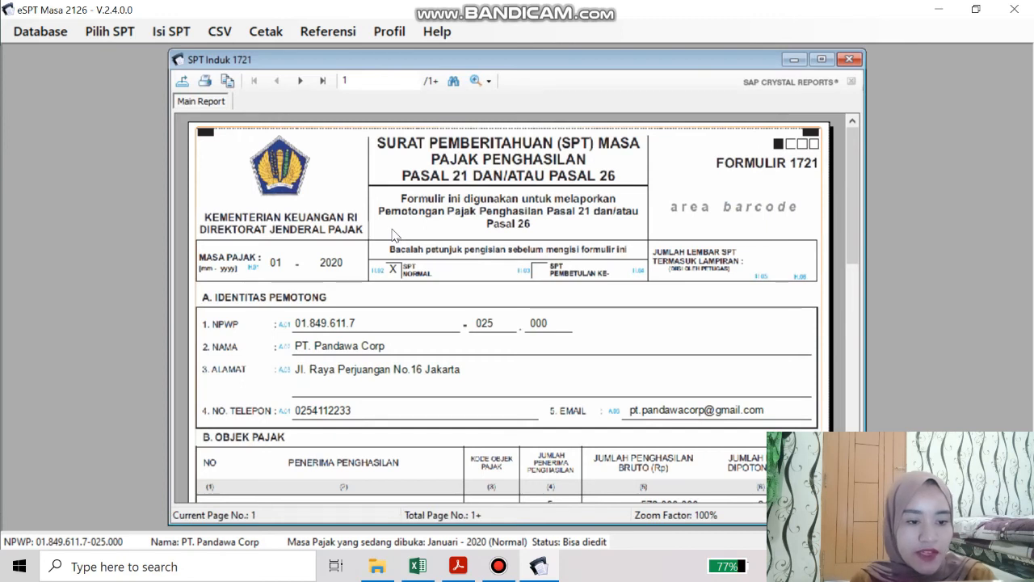
pyautogui.click(821, 59)
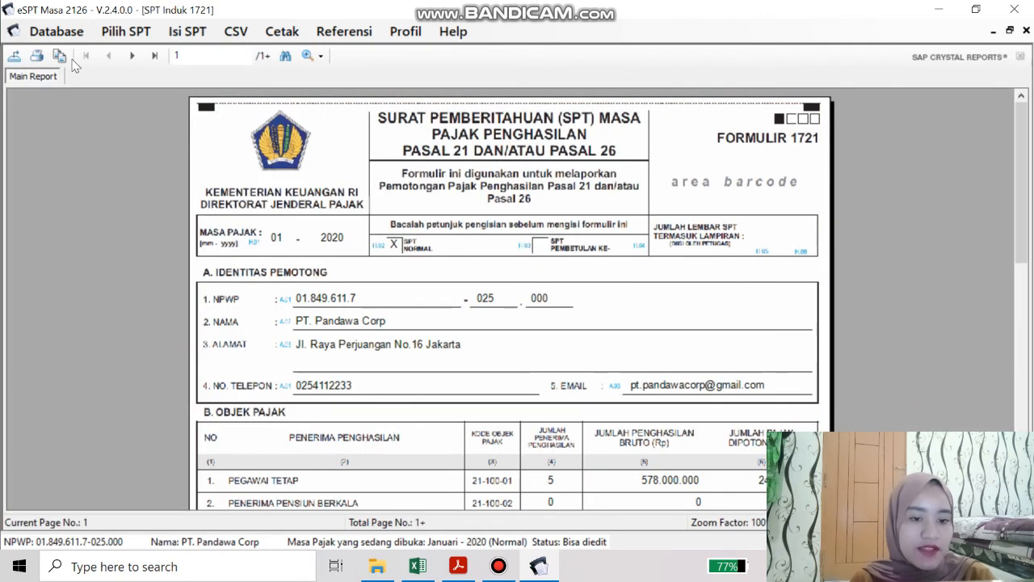
pyautogui.scroll(-4, 433, 216)
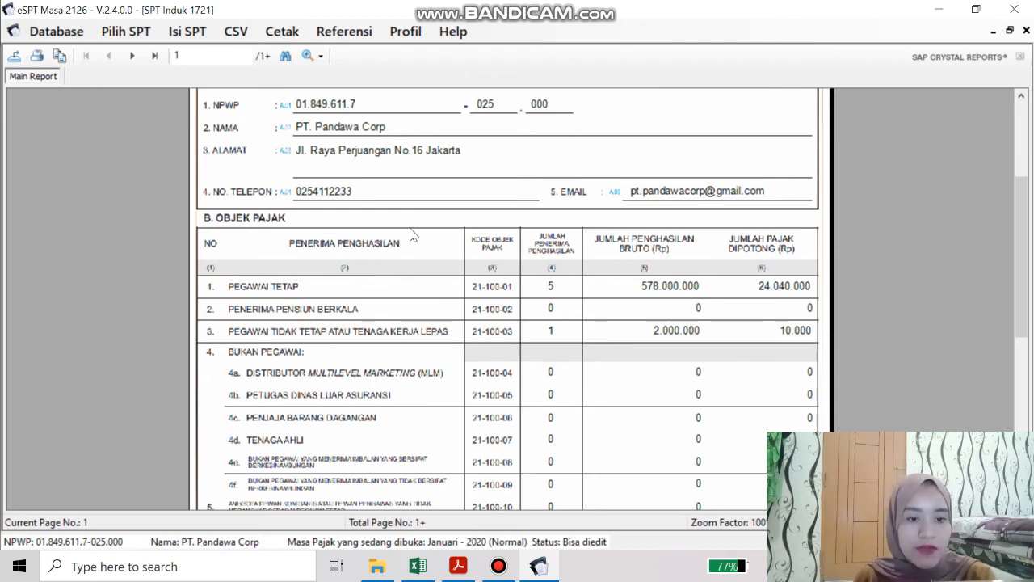
pyautogui.scroll(-3, 411, 235)
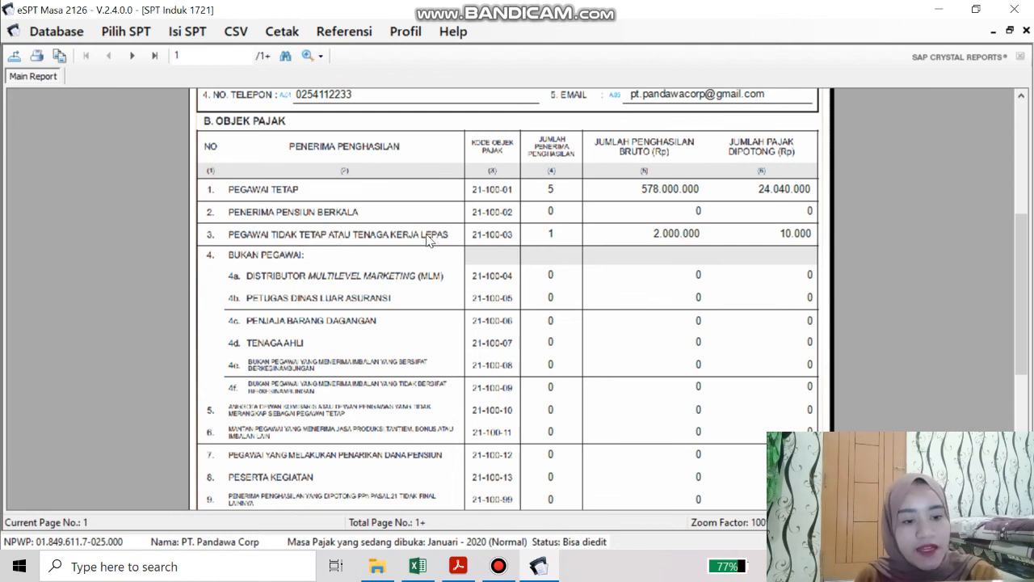
pyautogui.scroll(-9, 428, 239)
pyautogui.scroll(-1, 425, 234)
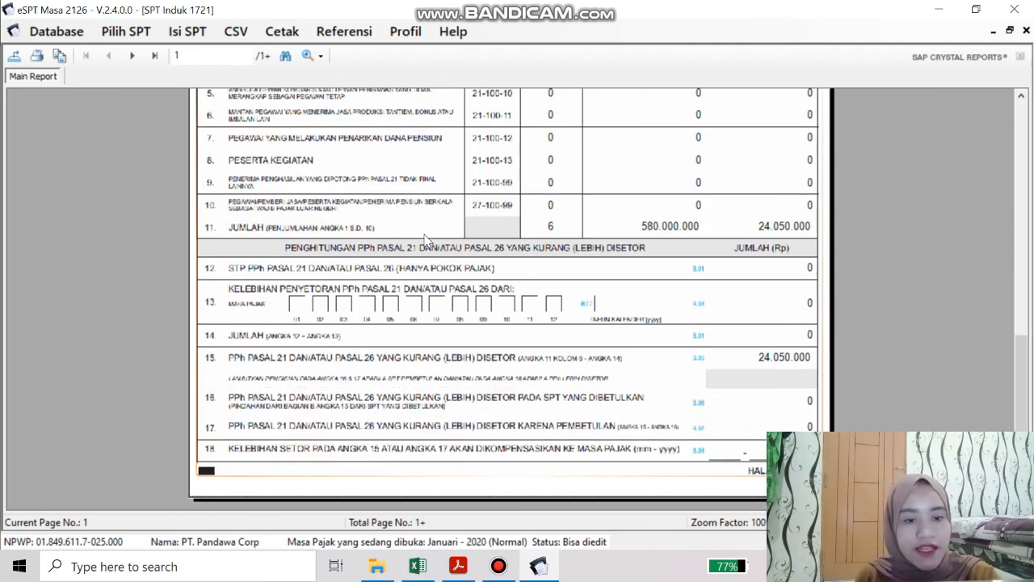
pyautogui.click(132, 55)
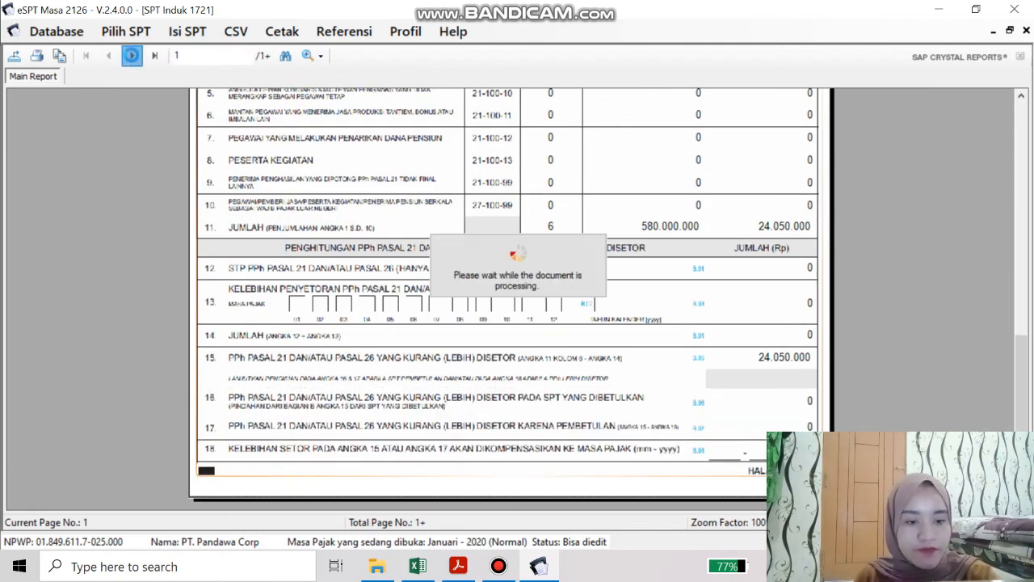
pyautogui.scroll(-12, 394, 165)
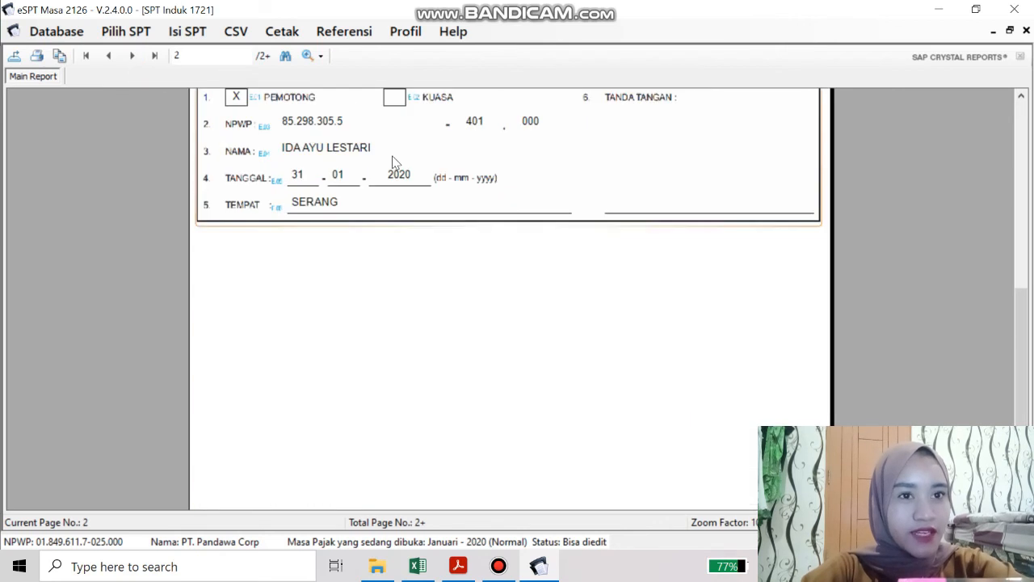
pyautogui.scroll(5, 394, 165)
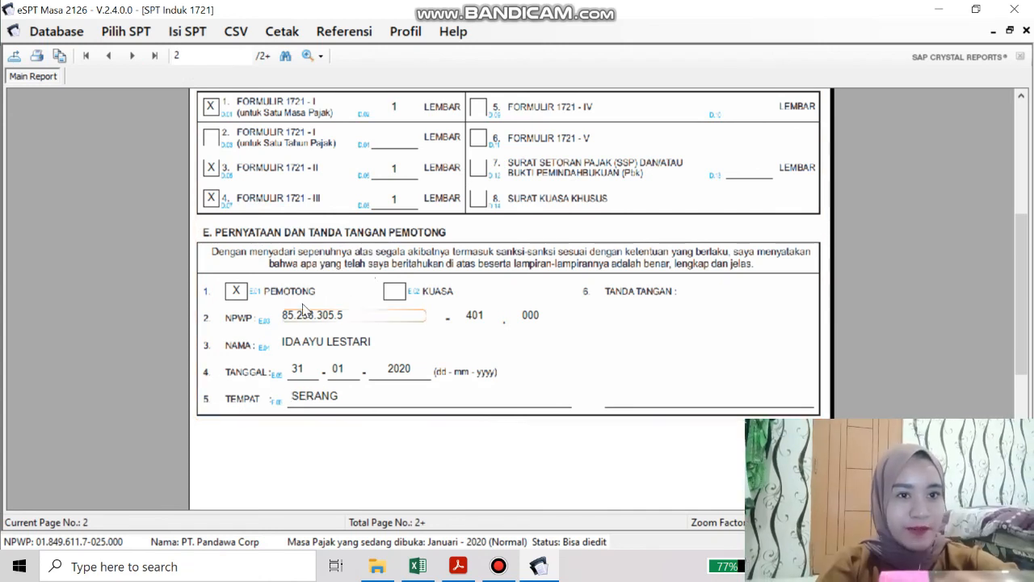
pyautogui.click(1025, 30)
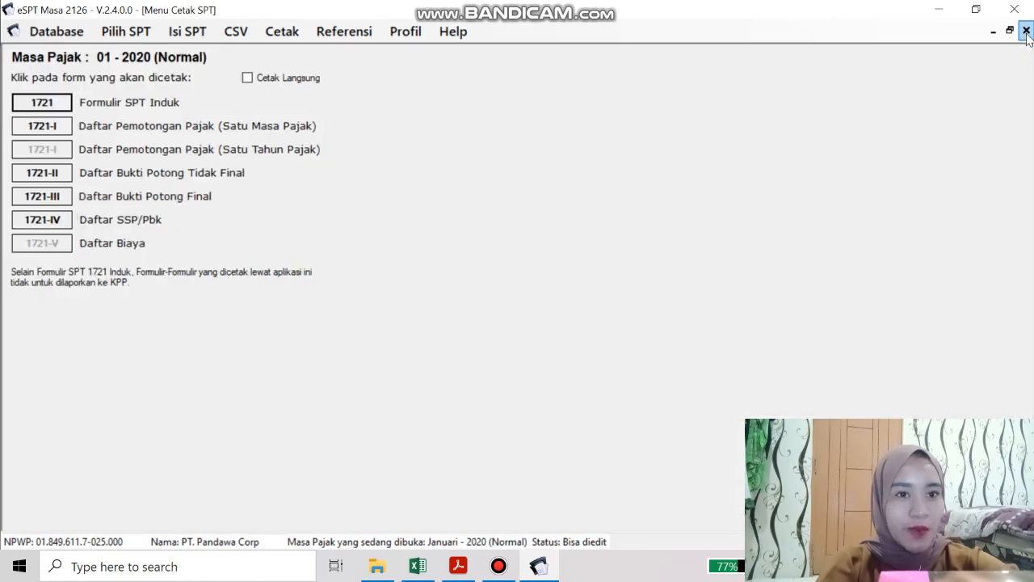
pyautogui.click(1026, 31)
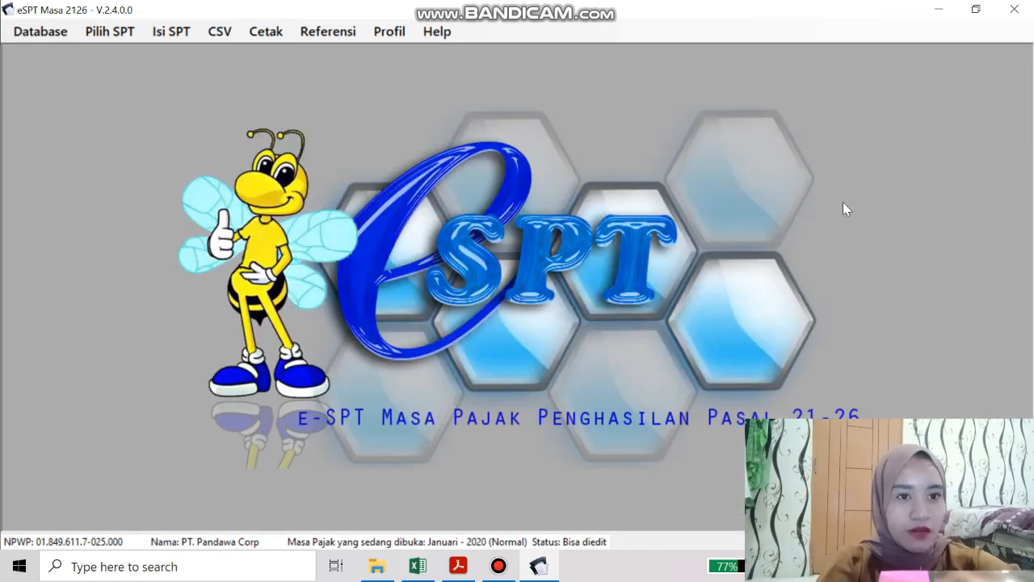